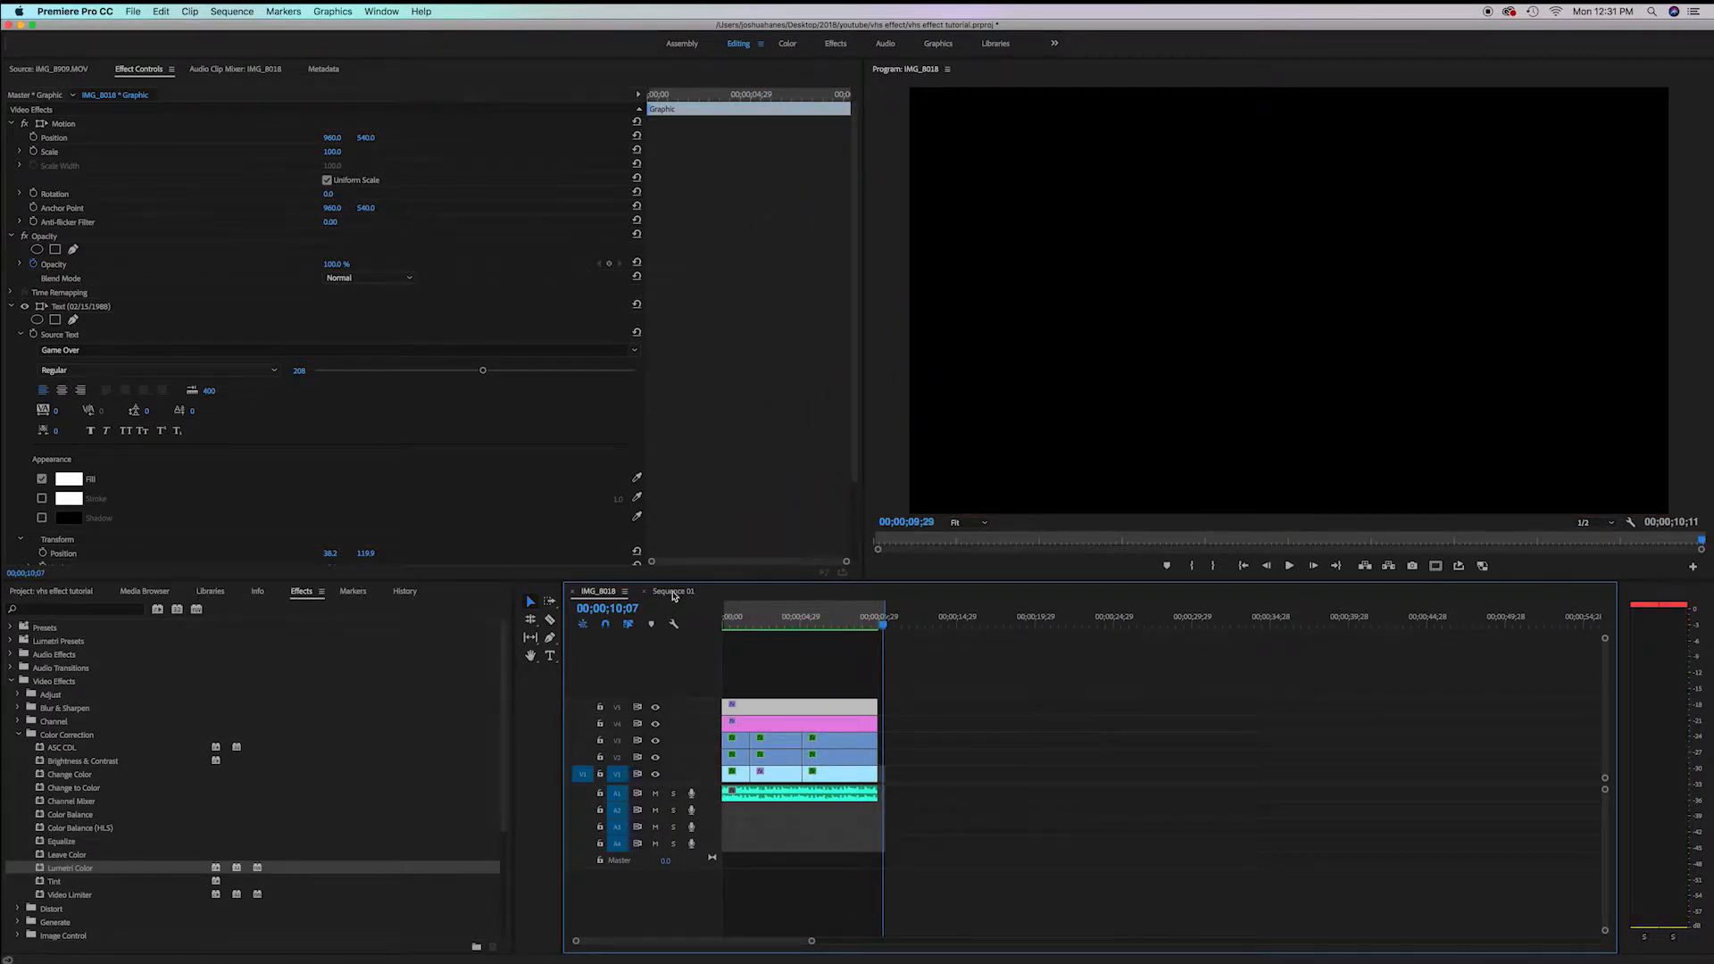
# Open Sequence 01 and scrub through the timeline to preview the finished VHS effect
pyautogui.click(674, 591)
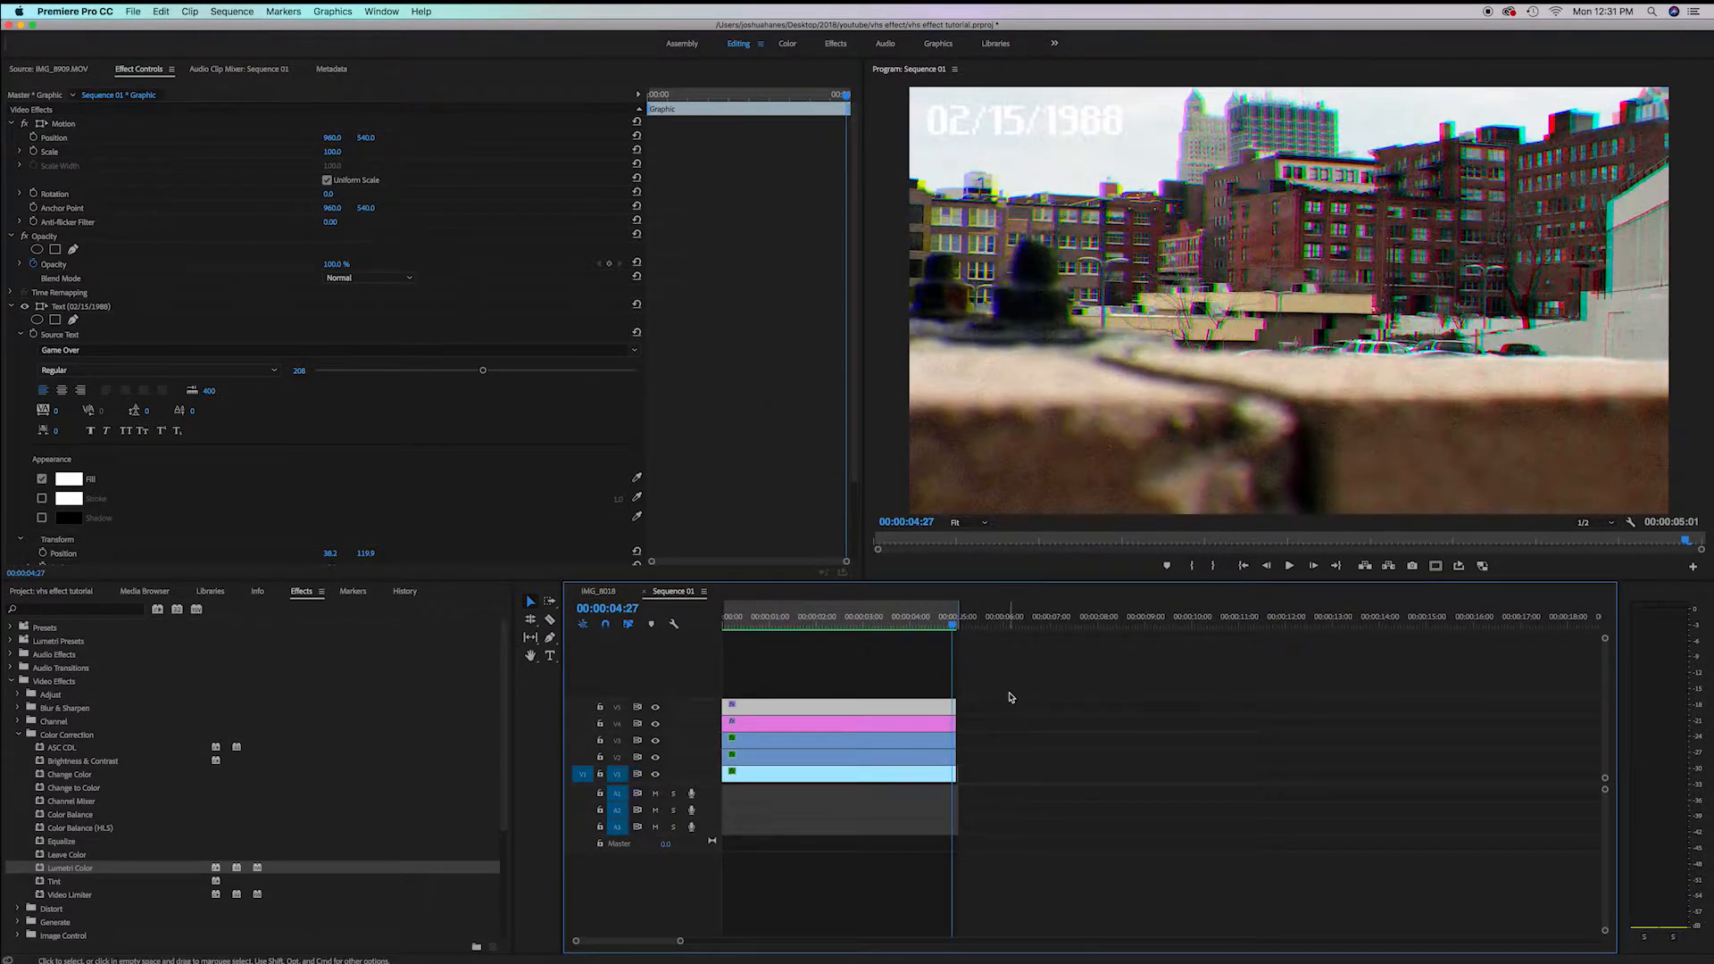
pyautogui.click(1008, 695)
pyautogui.moveTo(808, 628); pyautogui.dragTo(767, 627)
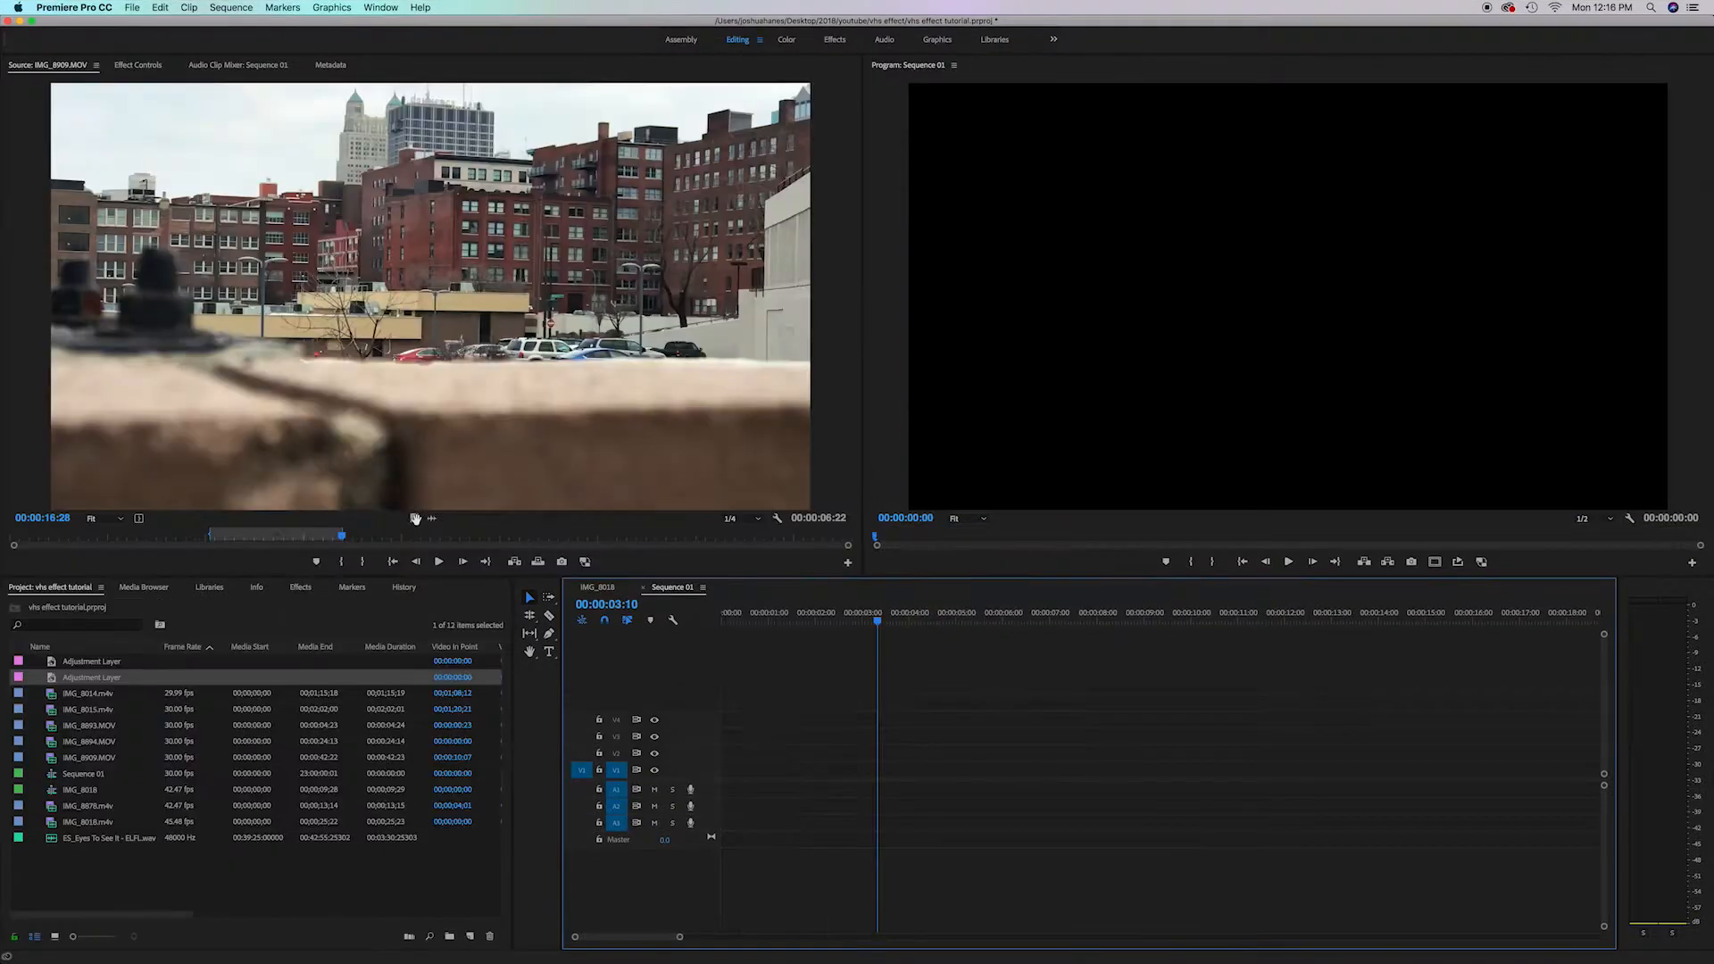
pyautogui.moveTo(414, 516); pyautogui.dragTo(725, 767)
pyautogui.click(797, 622)
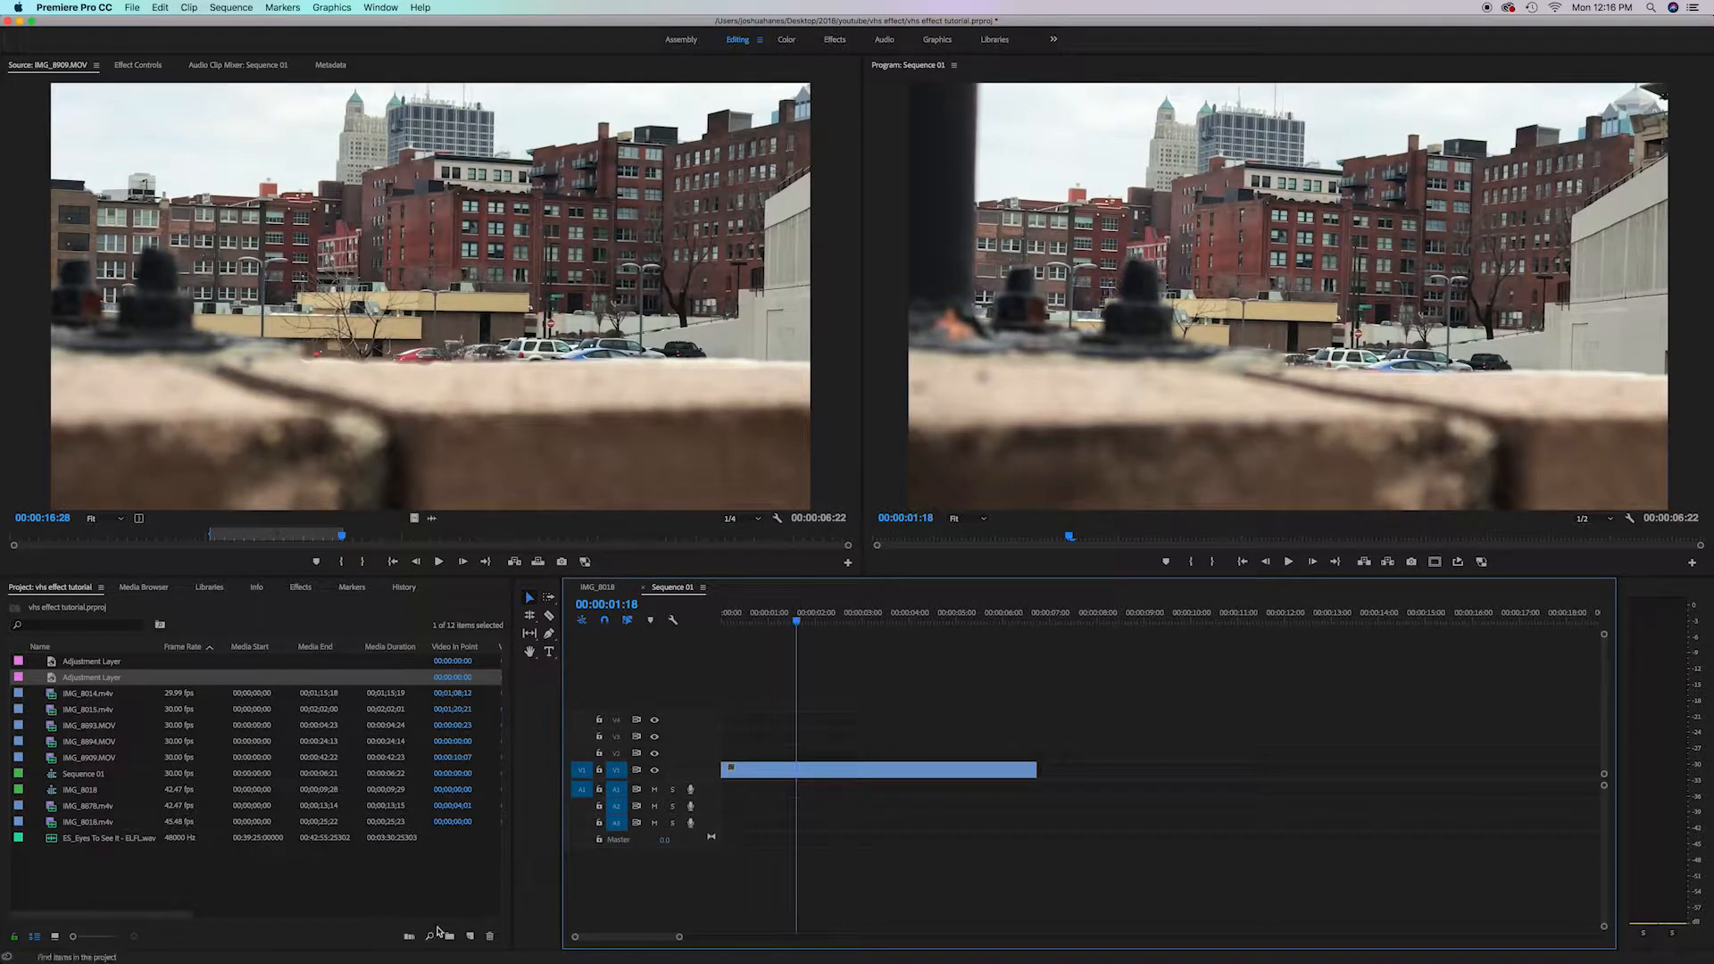
# Create a new 1920 x 1080 adjustment layer and place it on track V4 above the footage
pyautogui.click(471, 936)
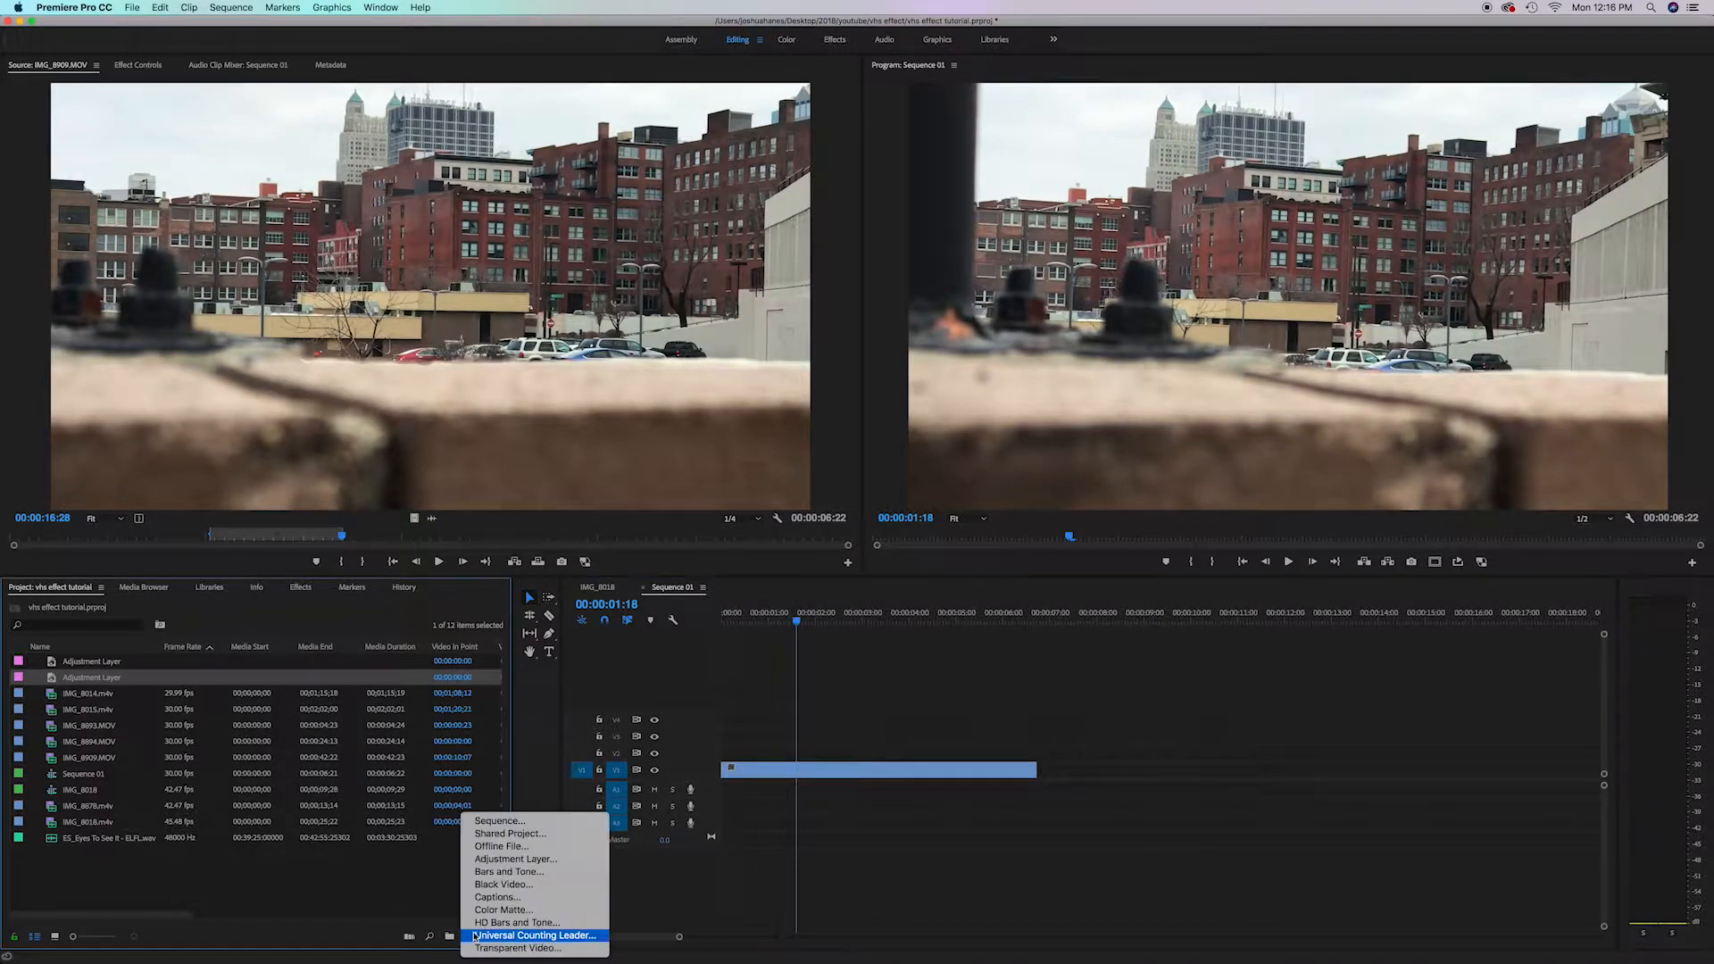
pyautogui.click(516, 858)
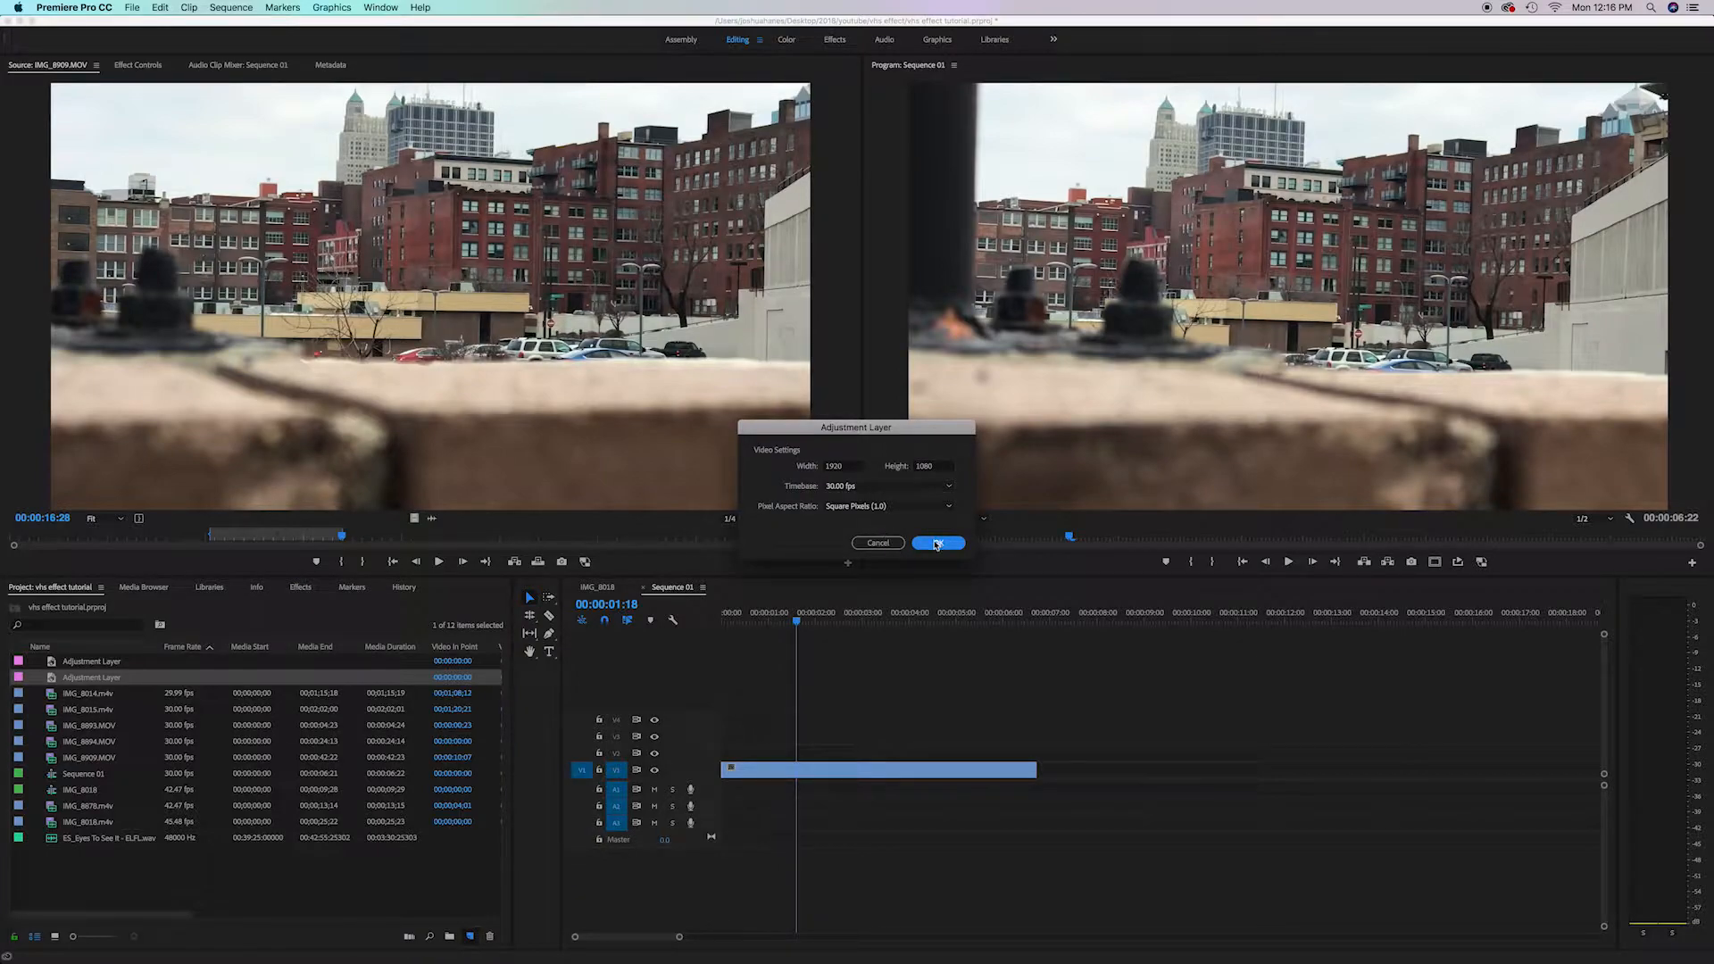
pyautogui.click(935, 545)
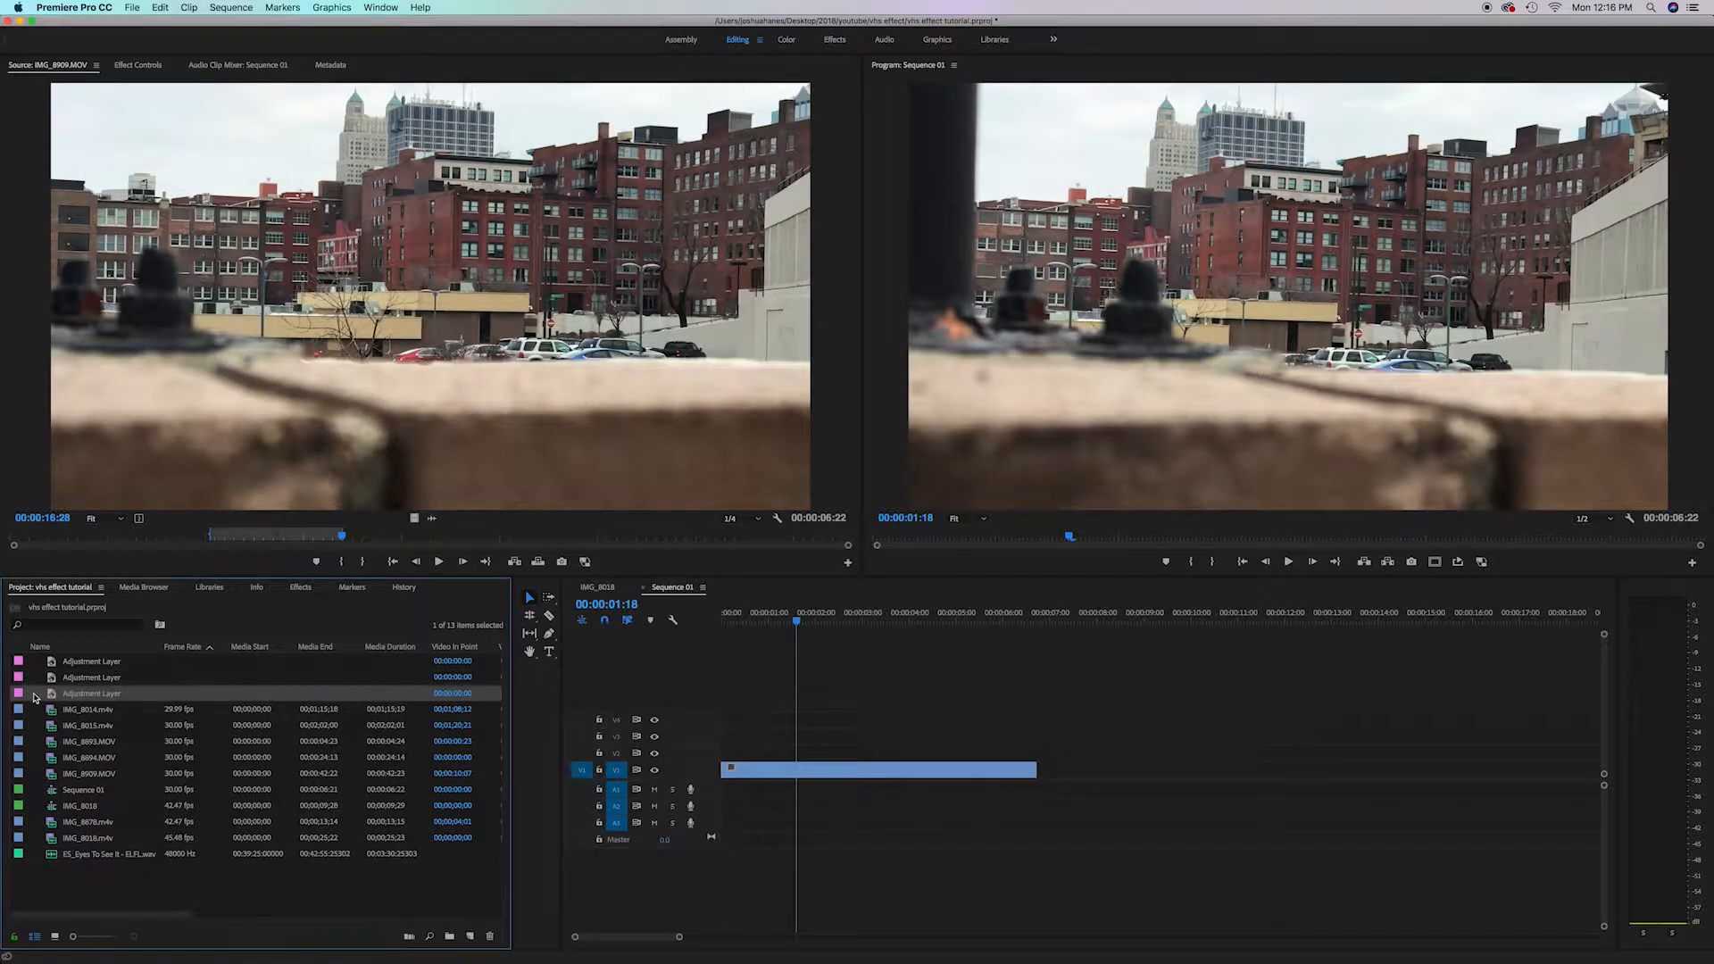
pyautogui.moveTo(34, 698); pyautogui.dragTo(721, 723)
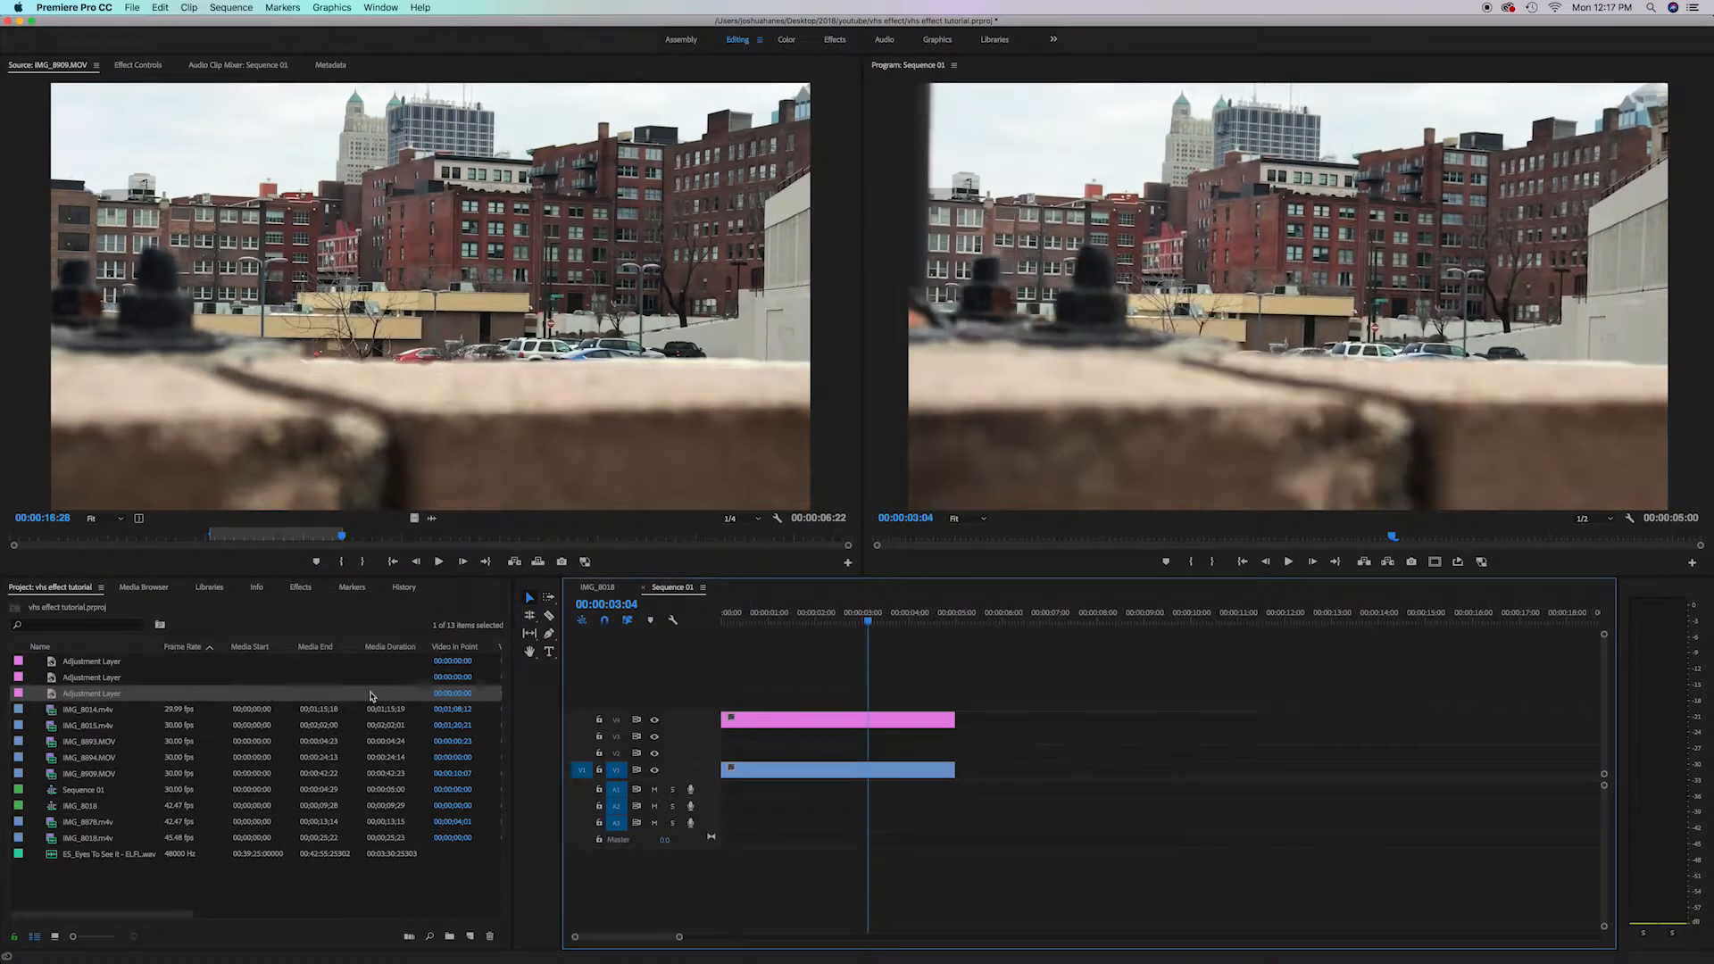
# Search the effects for rgb and apply Color Balance (RGB) to a footage clip in the timeline
pyautogui.click(302, 589)
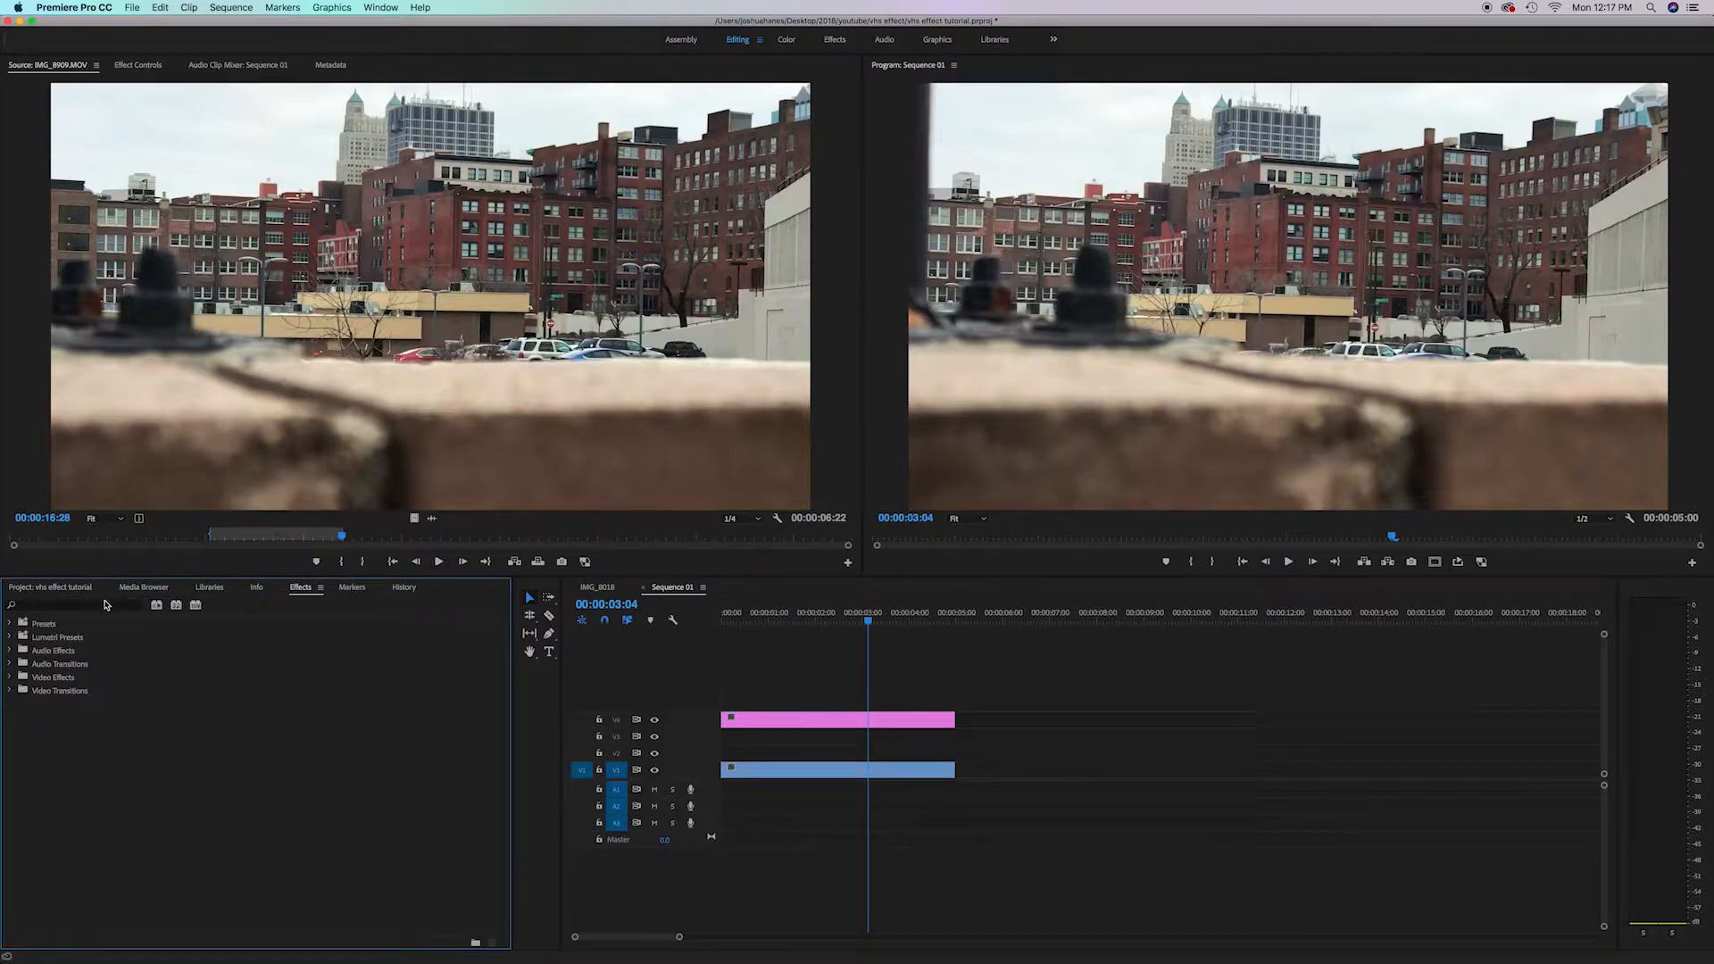
pyautogui.click(103, 606)
pyautogui.write('rgb')
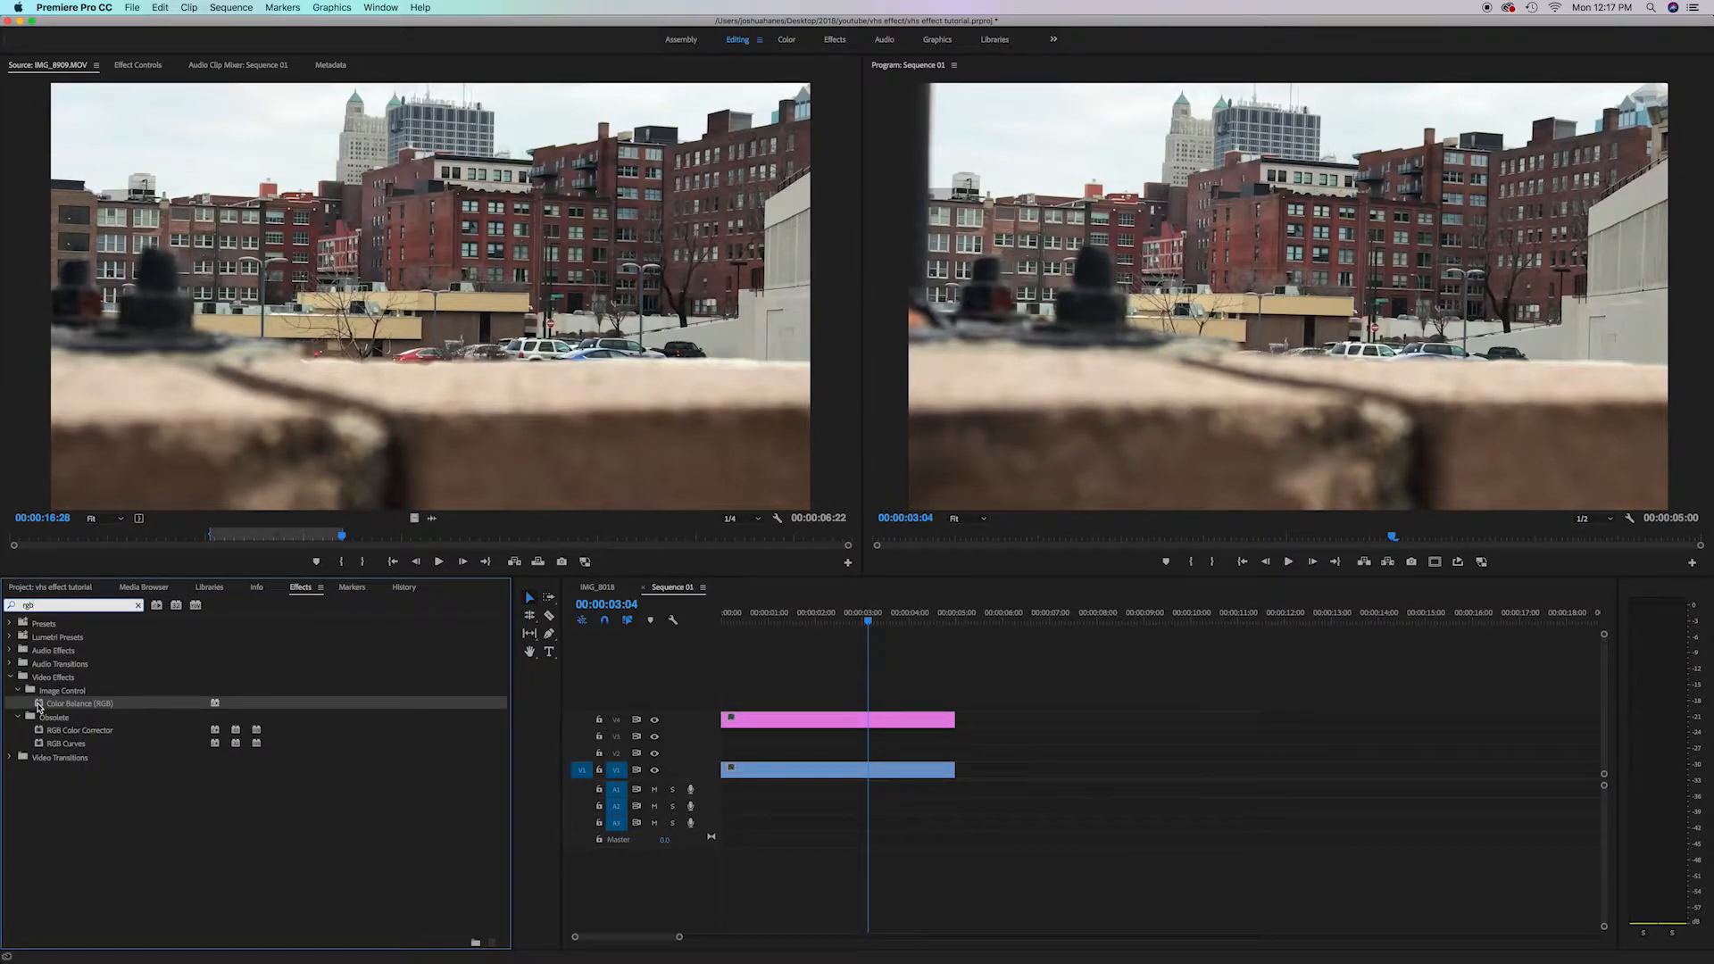
pyautogui.moveTo(38, 708); pyautogui.dragTo(800, 740)
# Select the bottom clip in the timeline and reset its Color Balance (RGB) red, green and blue values to 100
pyautogui.moveTo(865, 621); pyautogui.dragTo(860, 621)
pyautogui.click(861, 773)
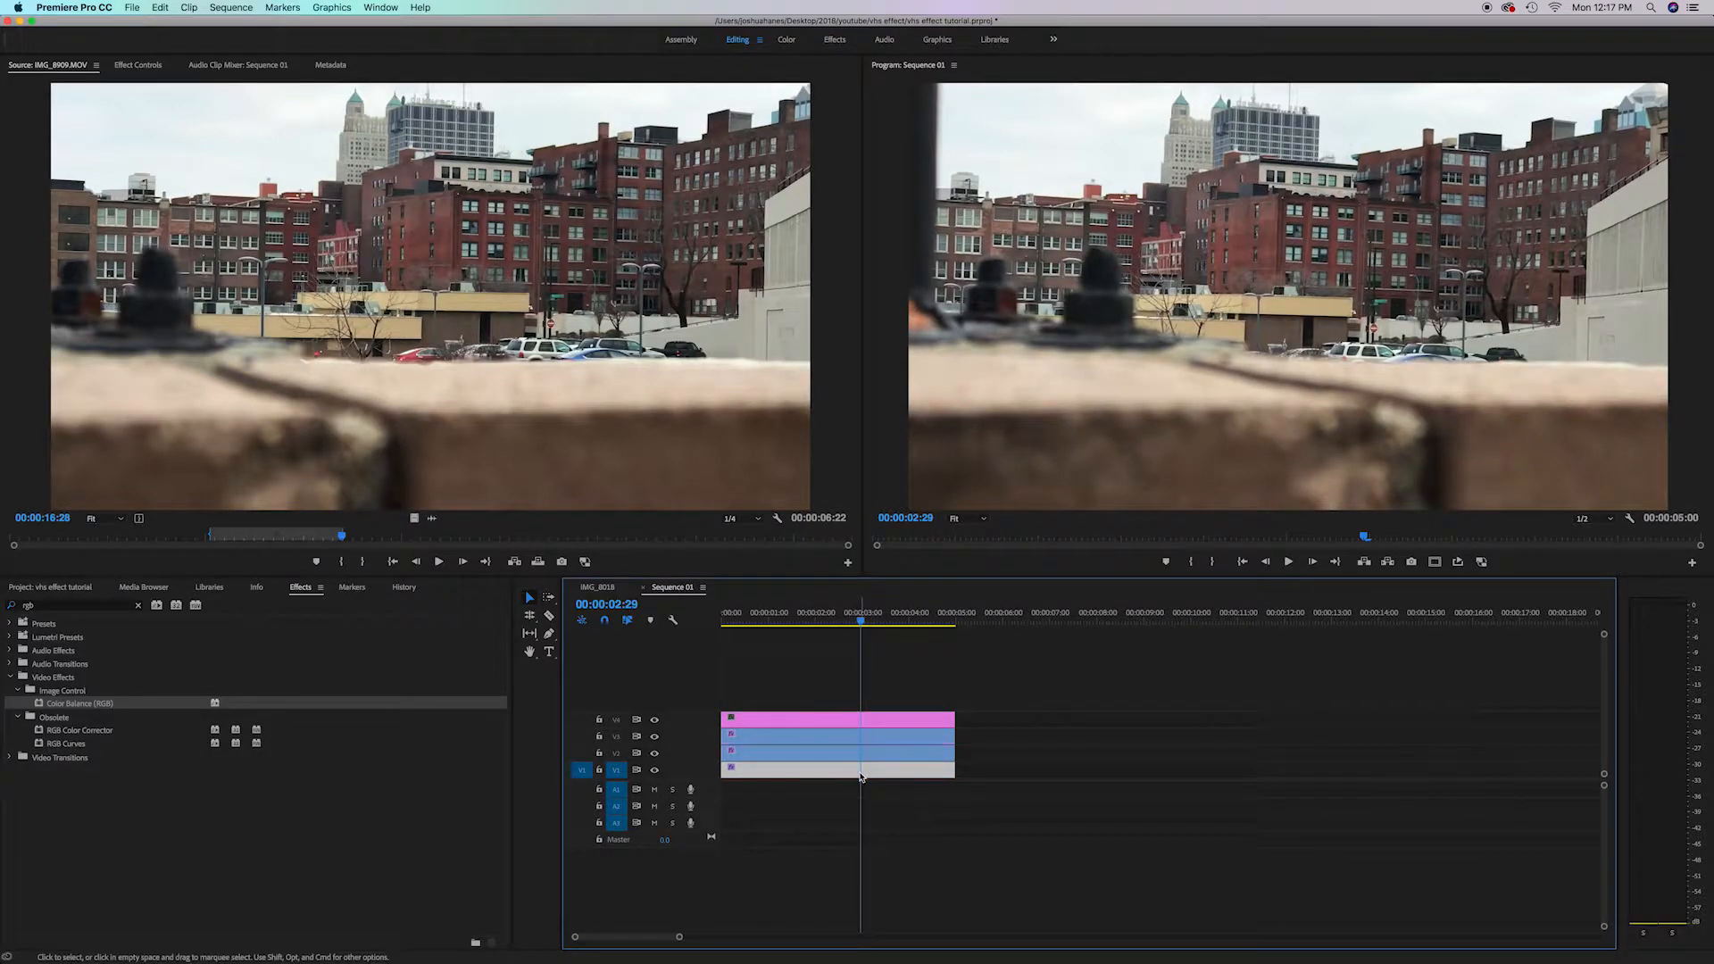
pyautogui.click(139, 65)
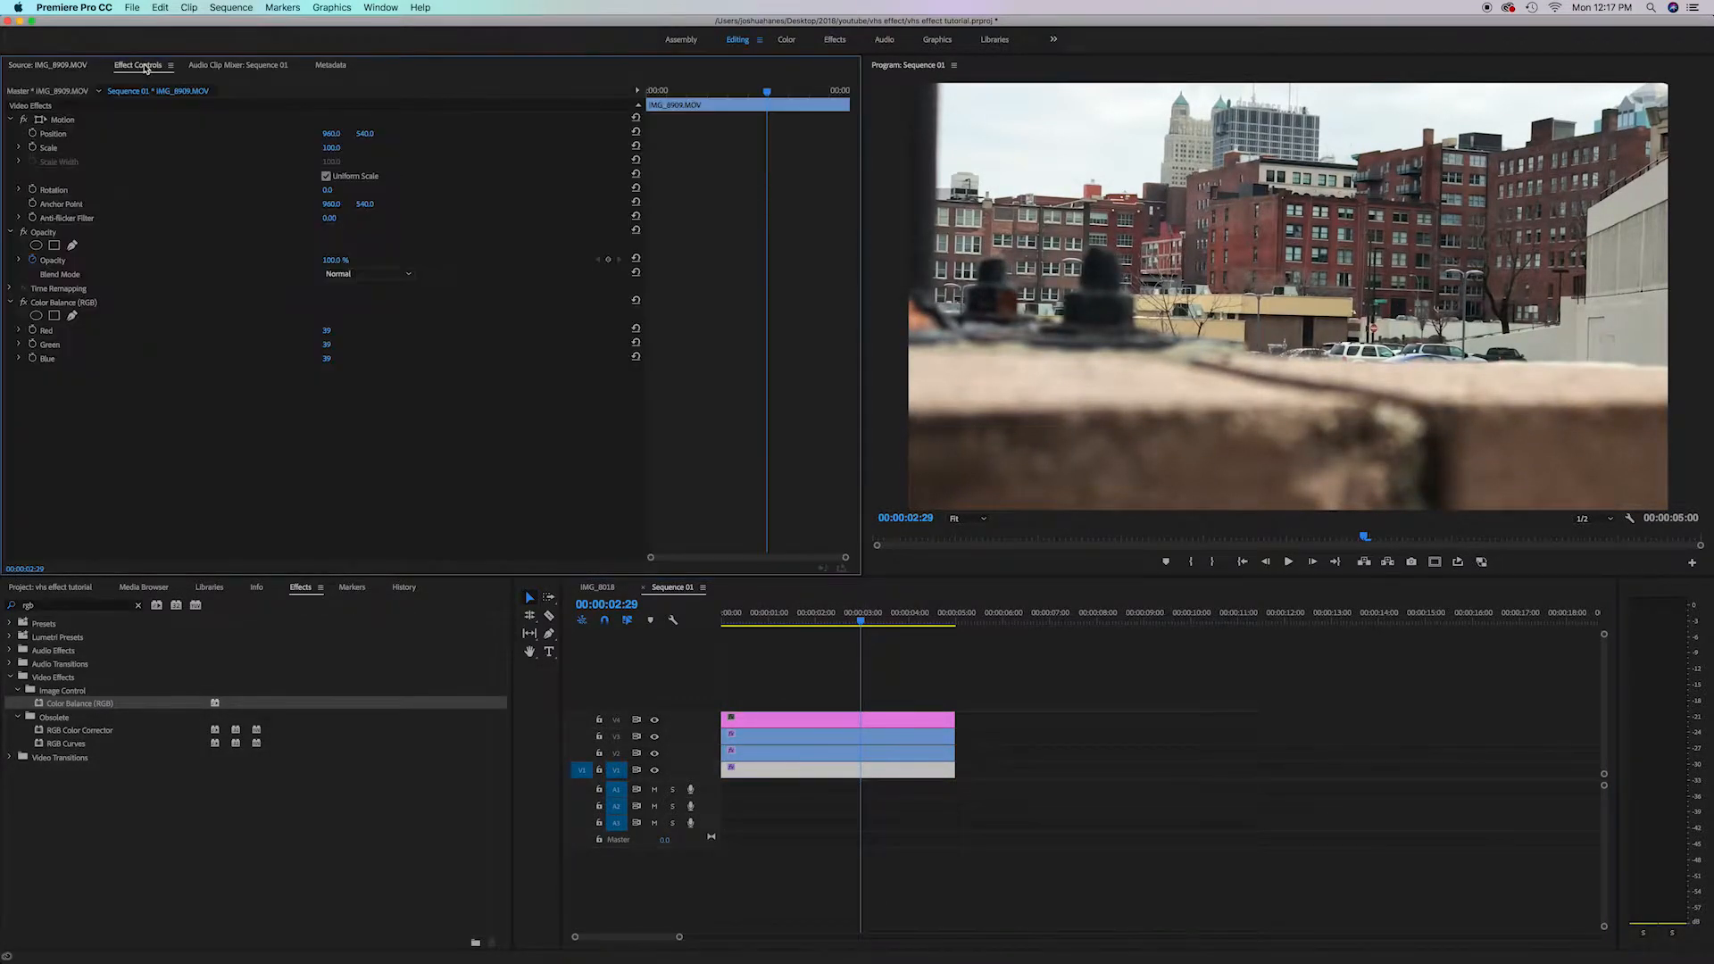
pyautogui.click(636, 329)
pyautogui.click(328, 331)
pyautogui.write('0')
pyautogui.press('Tab')
pyautogui.write('0')
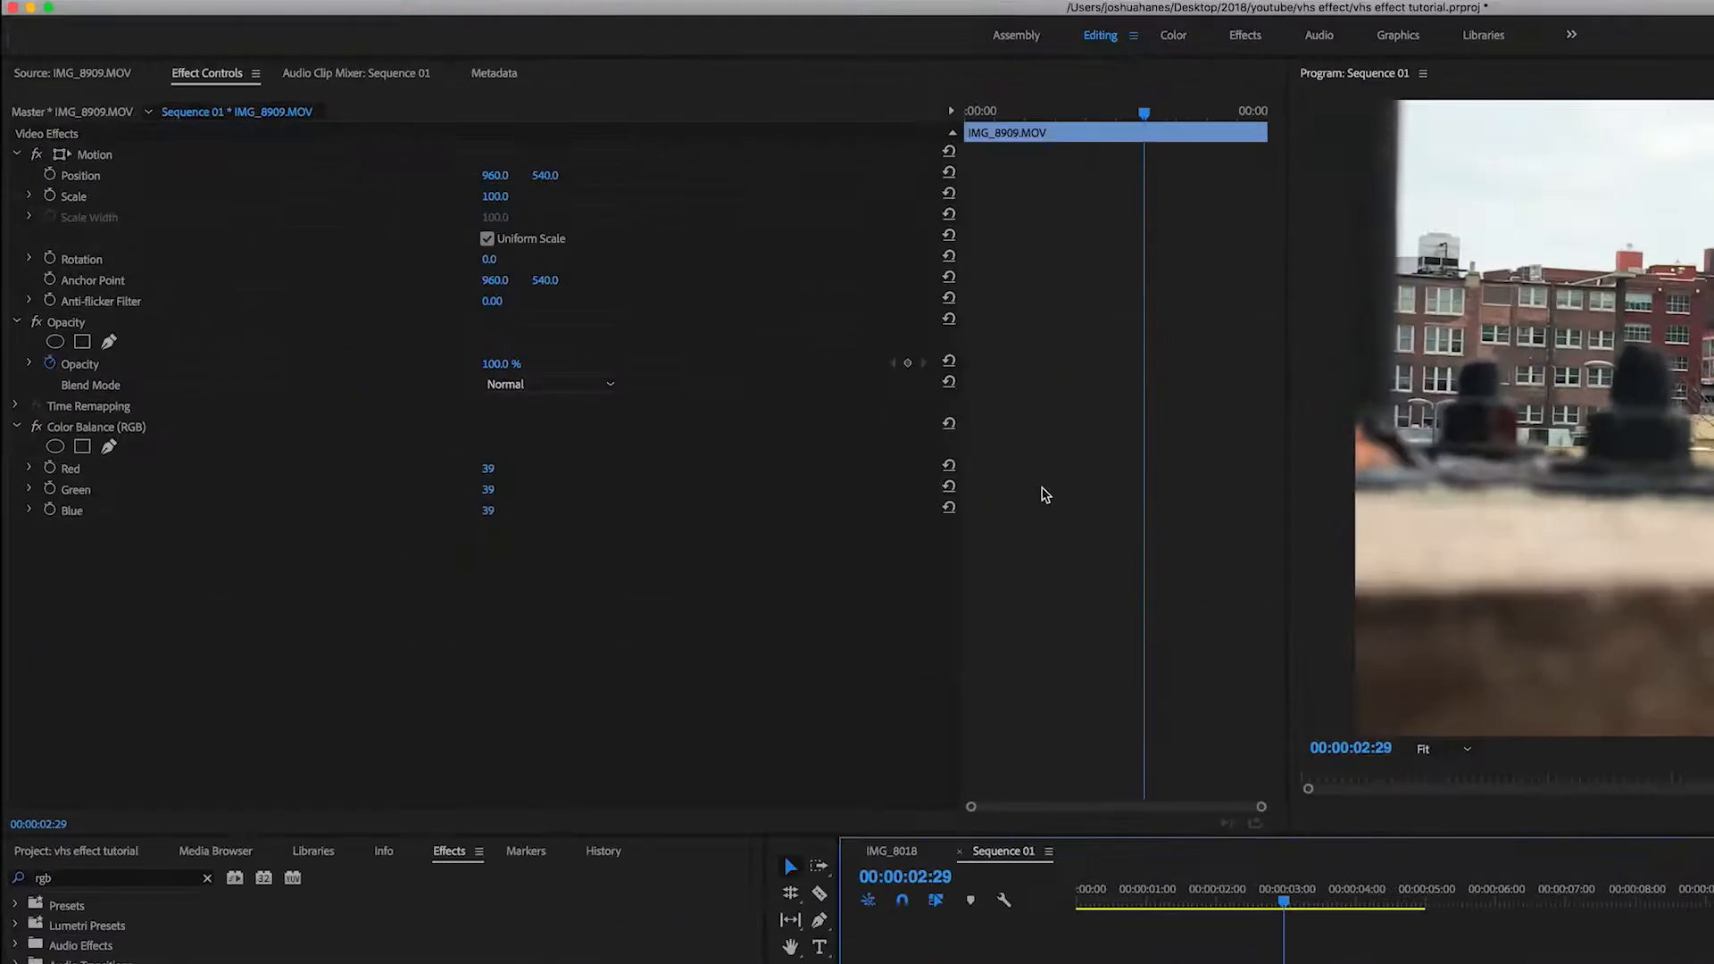
pyautogui.click(949, 465)
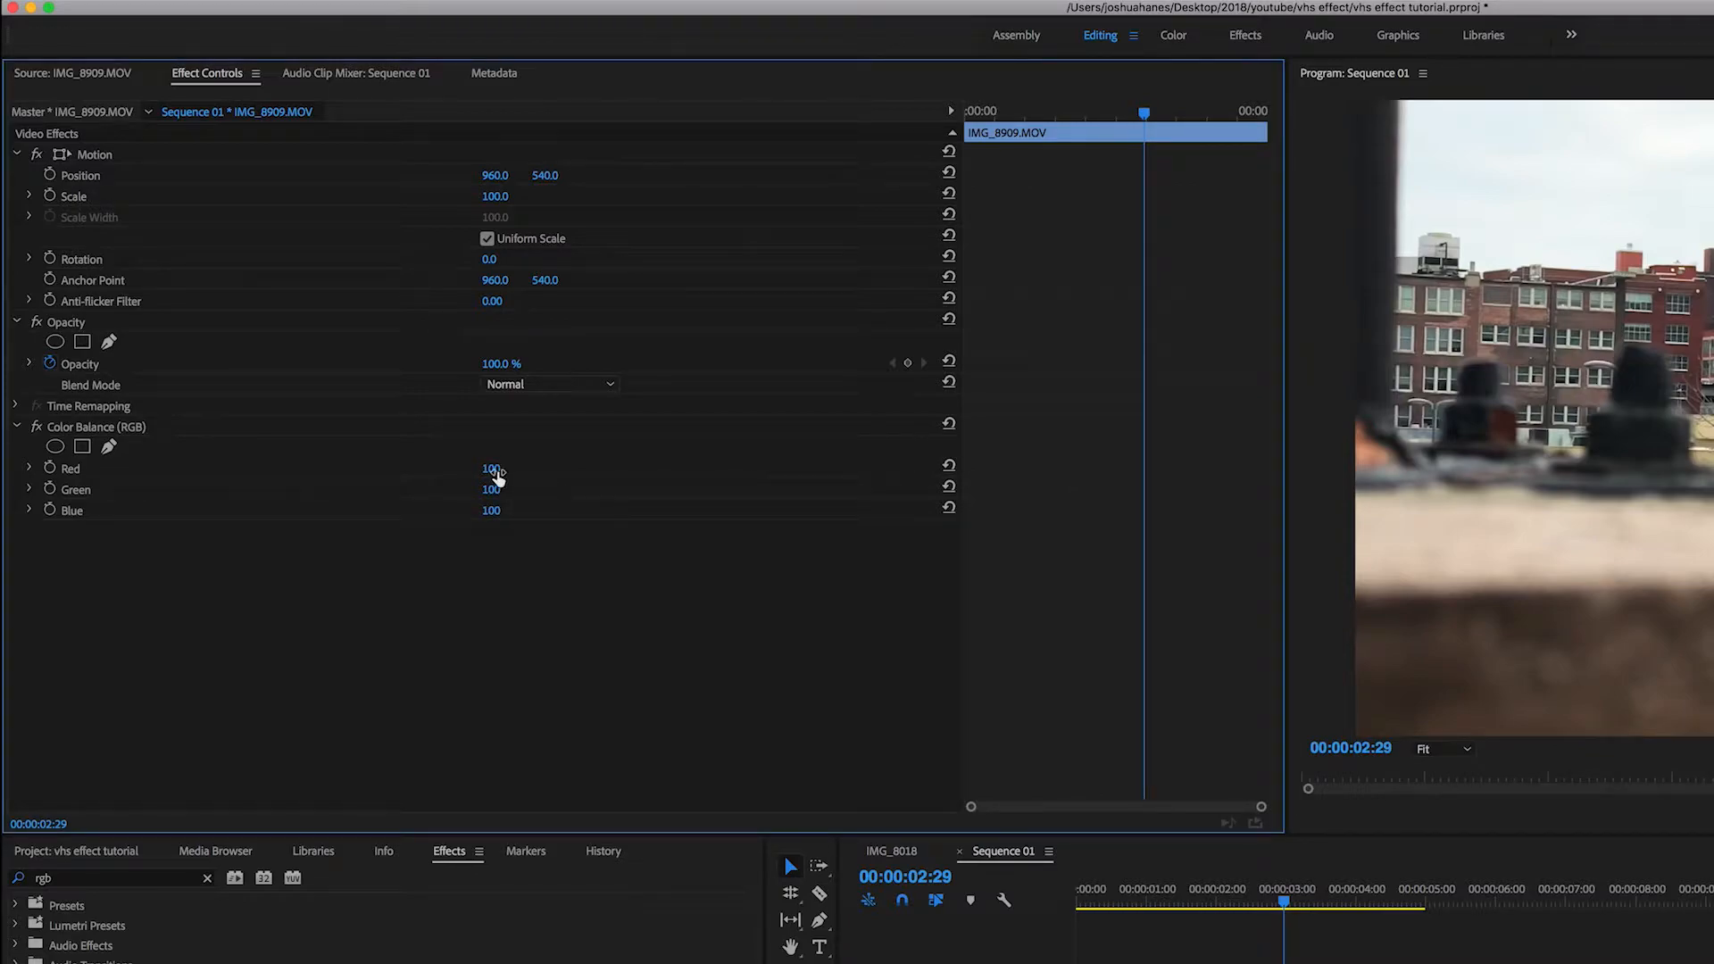
# Set this clip's Color Balance Red and Blue to 0 and change its blend mode to Screen
pyautogui.click(489, 468)
pyautogui.write('0')
pyautogui.click(491, 511)
pyautogui.write('0')
pyautogui.press('Return')
pyautogui.click(543, 386)
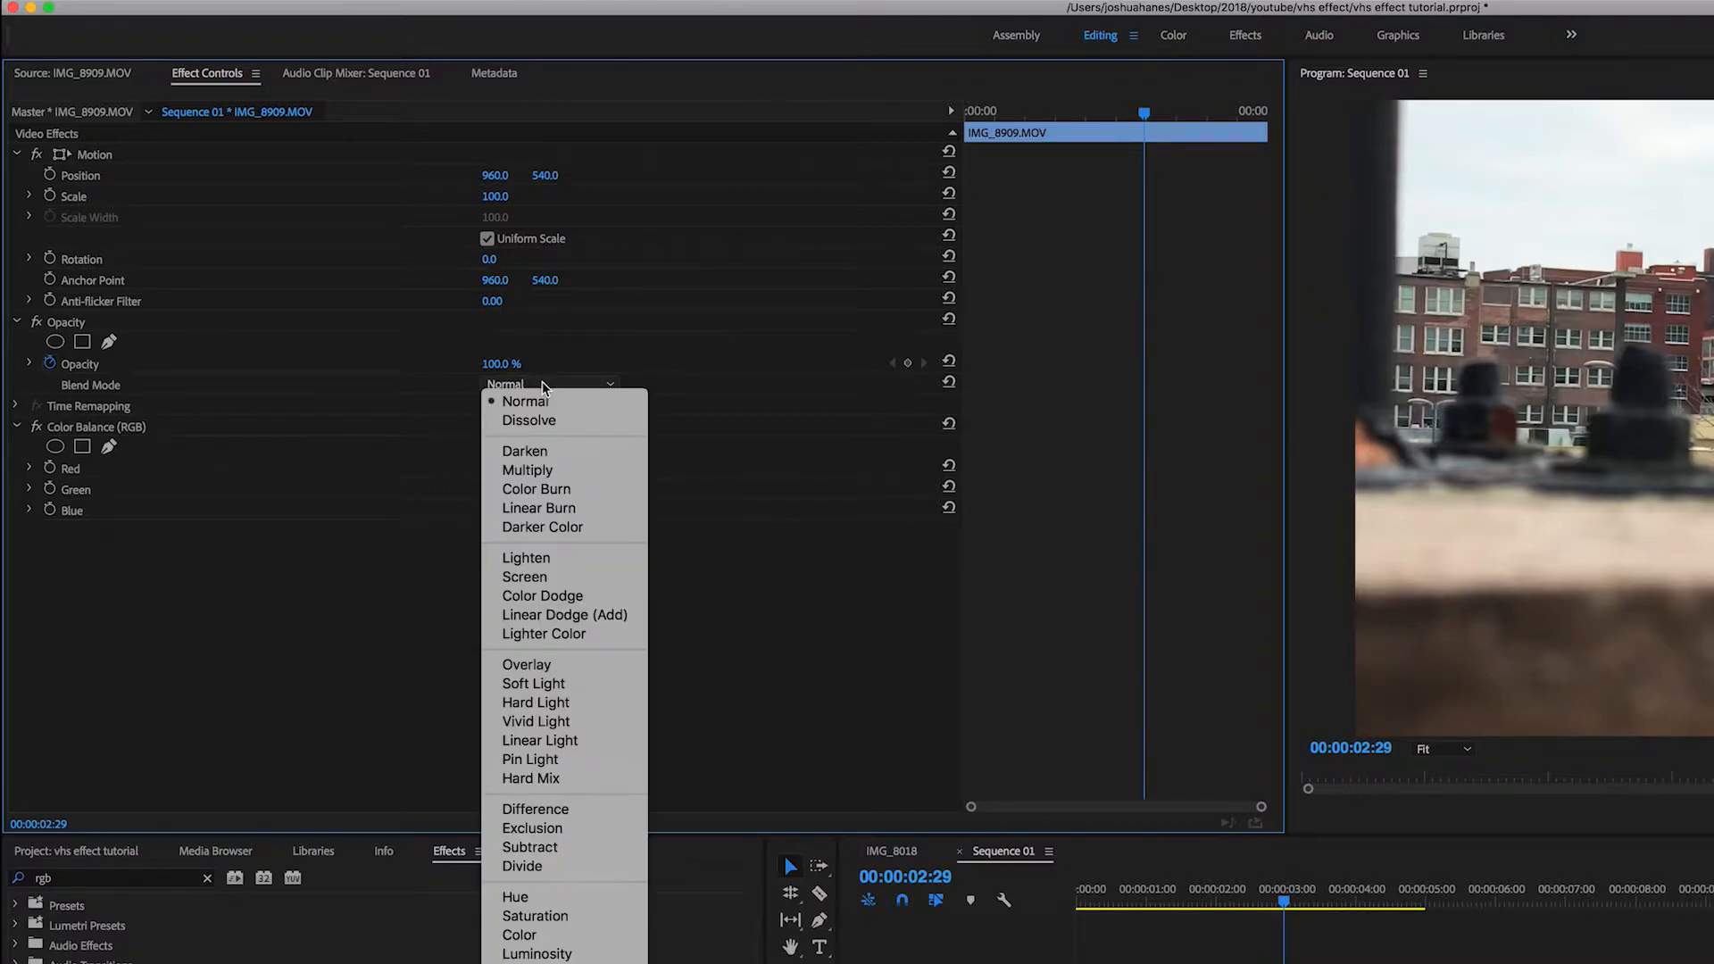
pyautogui.click(576, 586)
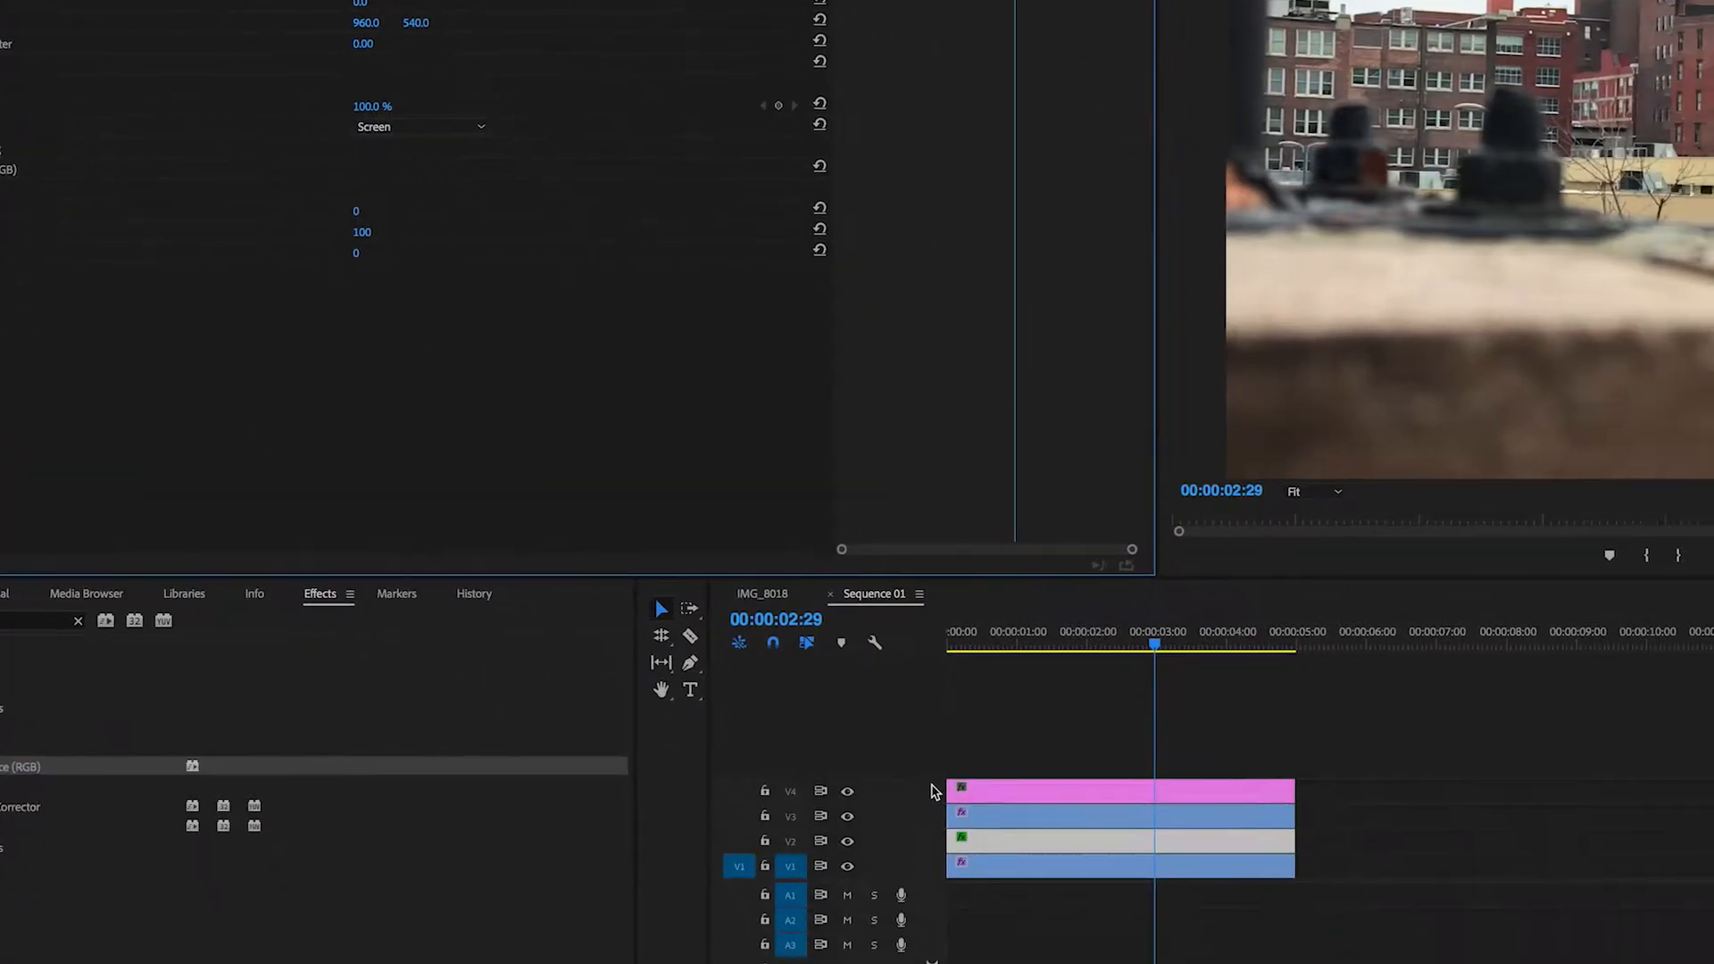
# On another stacked clip, set Color Balance Green and Blue to 0 and open its blend mode options
pyautogui.click(330, 168)
pyautogui.write('0')
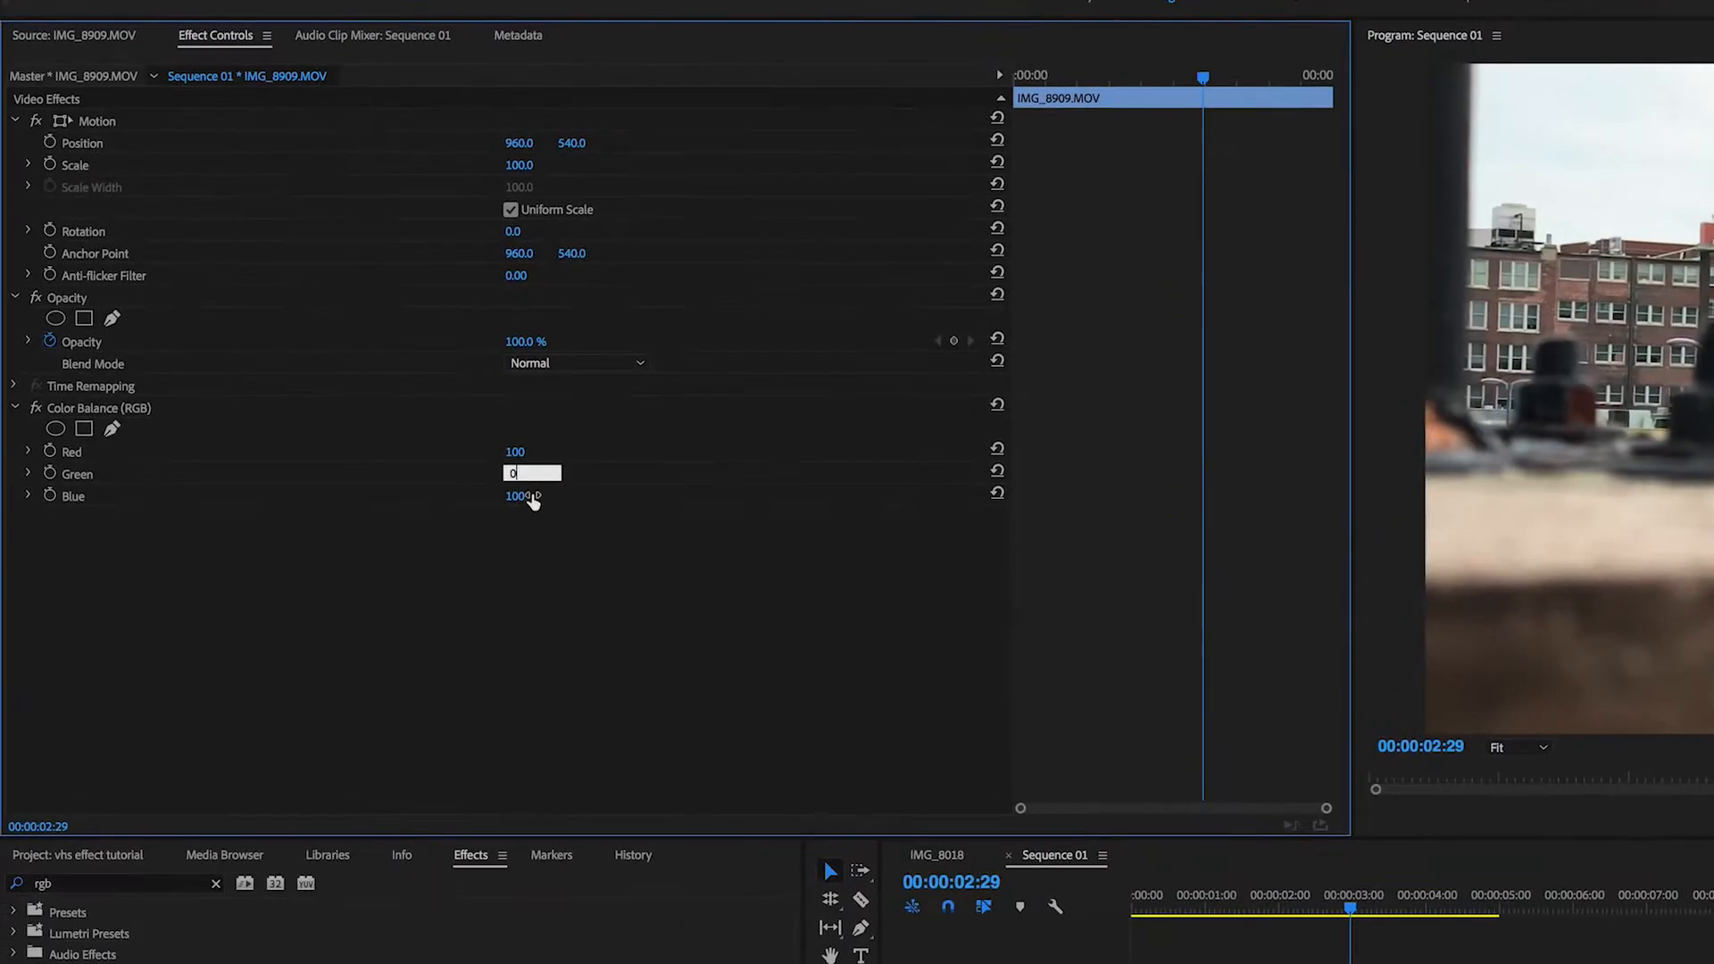
pyautogui.press('Return')
pyautogui.click(337, 187)
pyautogui.write('0')
pyautogui.press('Return')
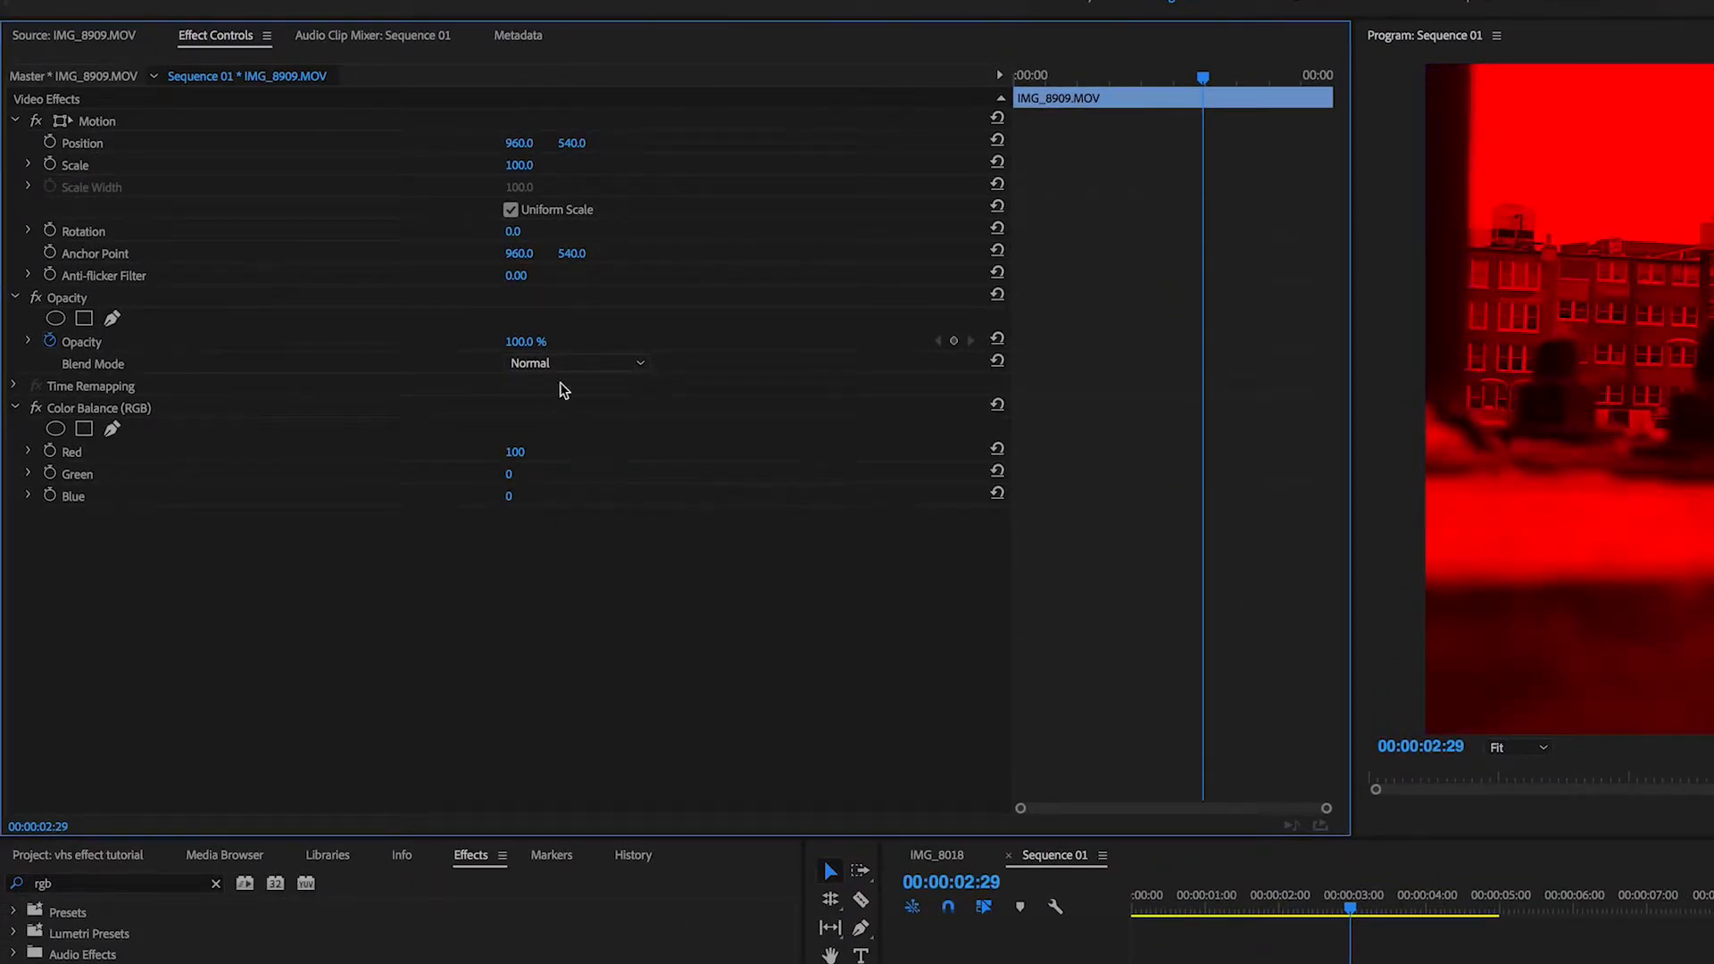
pyautogui.click(571, 364)
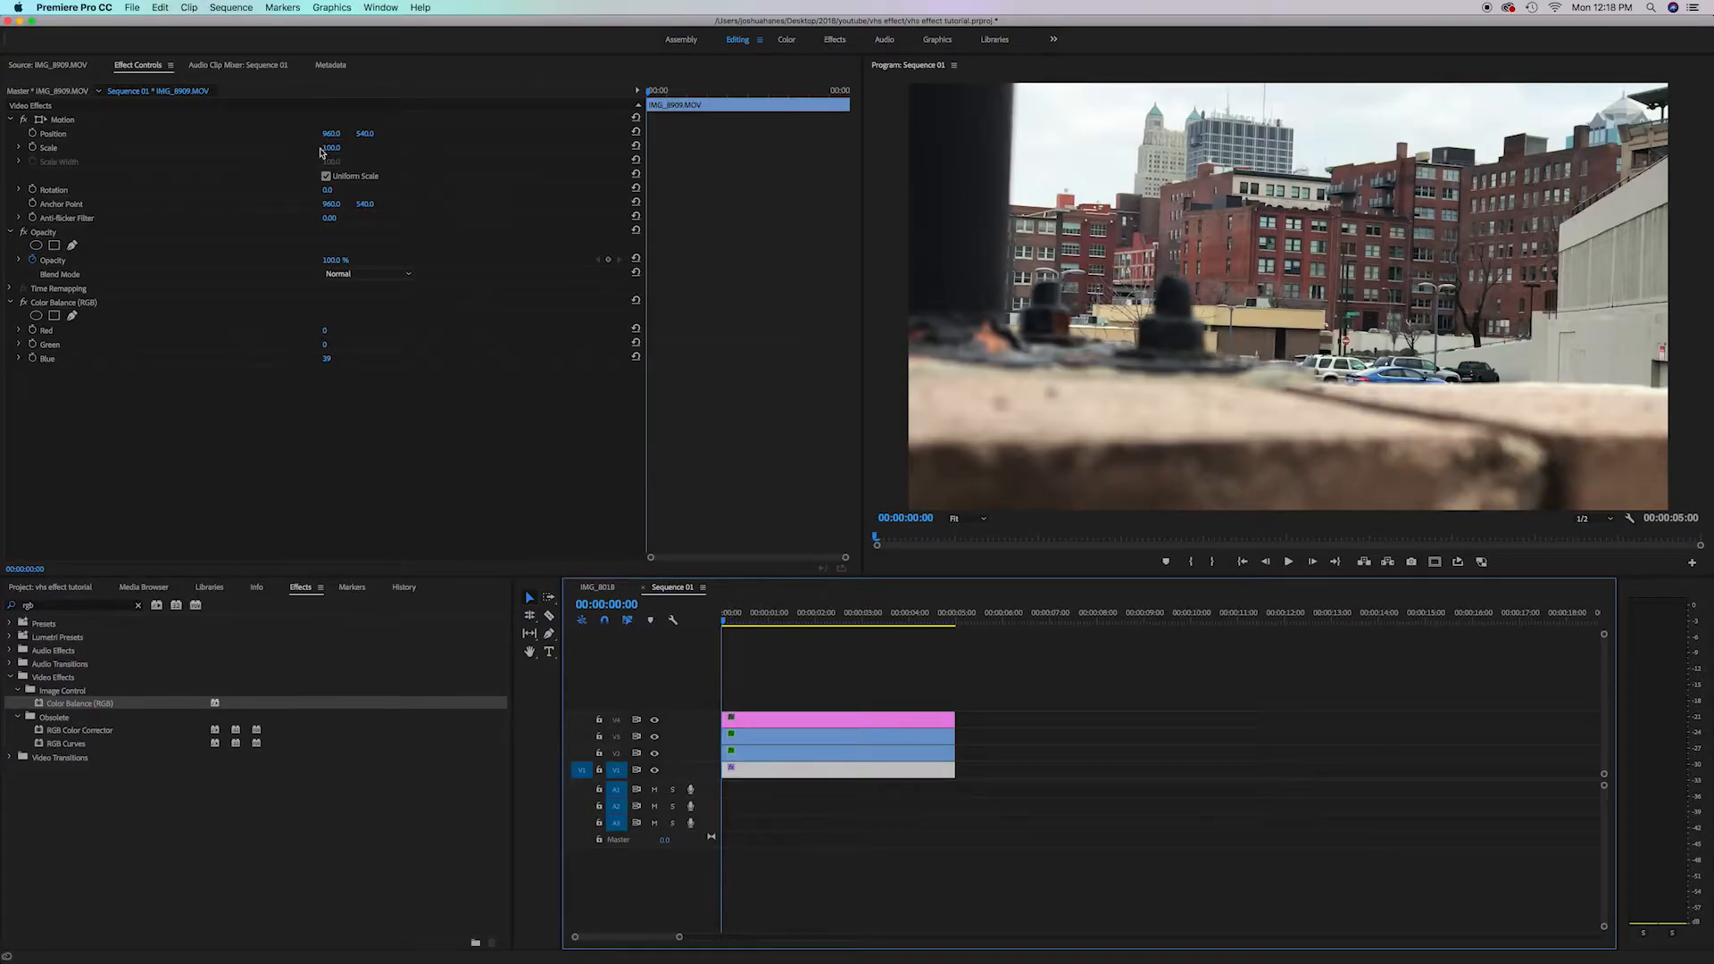
# Turn on Scale keyframing for the blue clip and set Scale to 103 a few frames into the clip
pyautogui.click(32, 147)
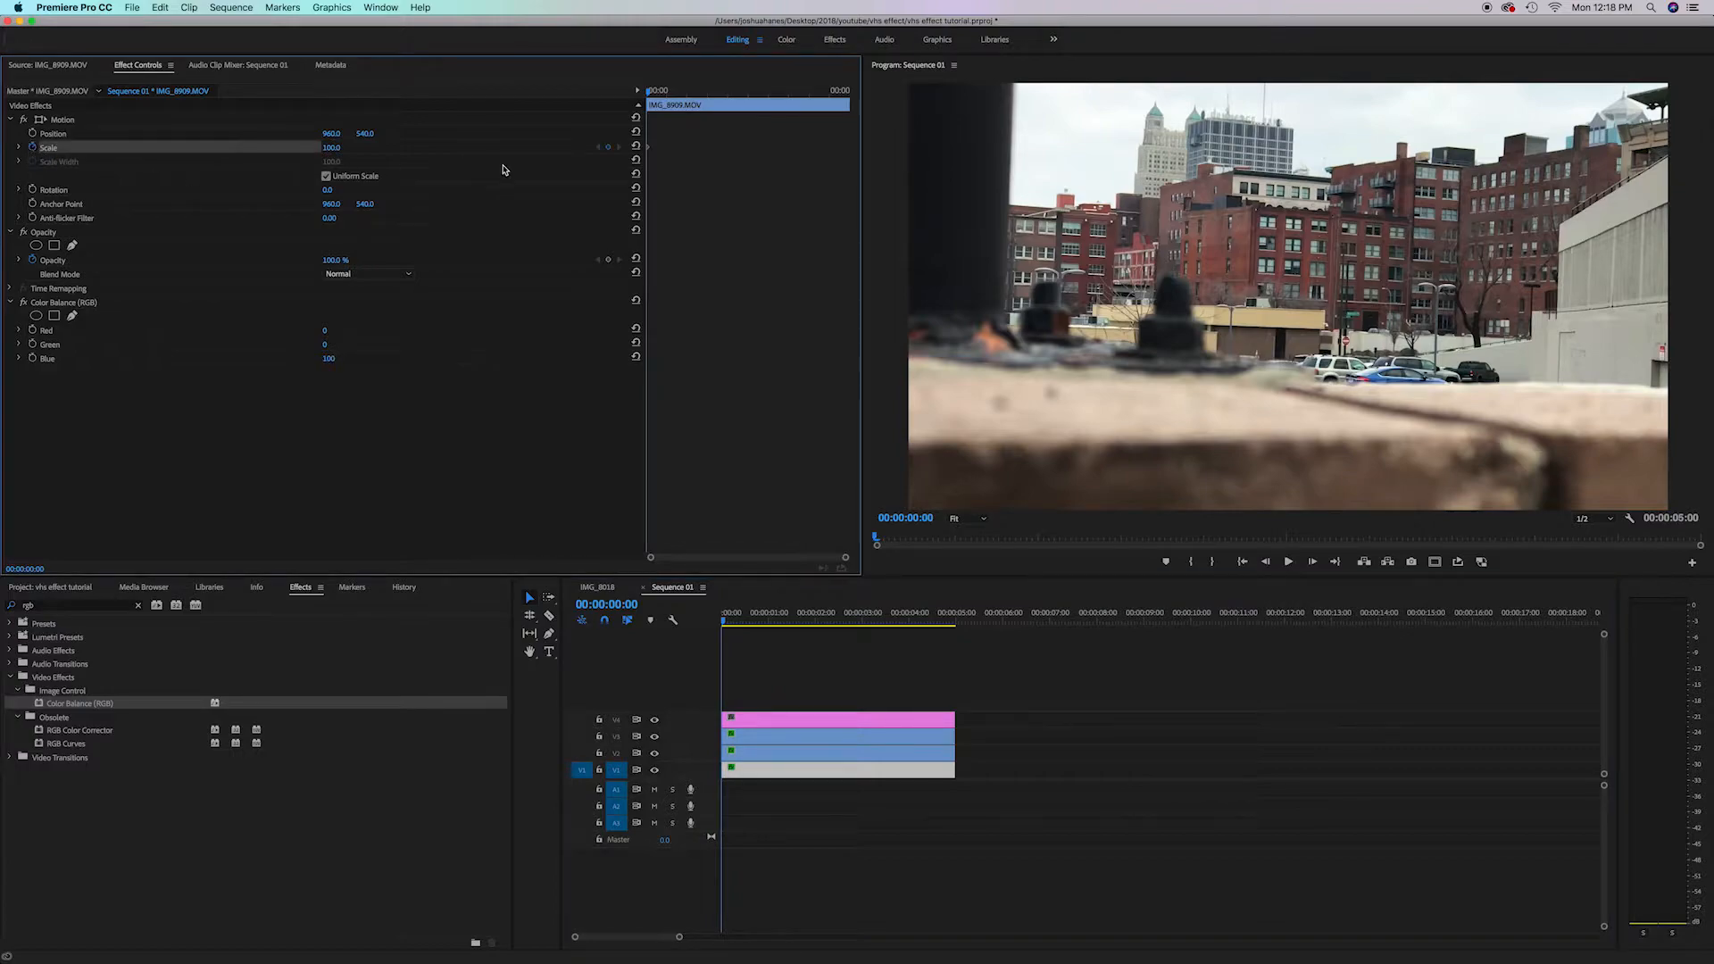
pyautogui.moveTo(649, 92); pyautogui.dragTo(654, 94)
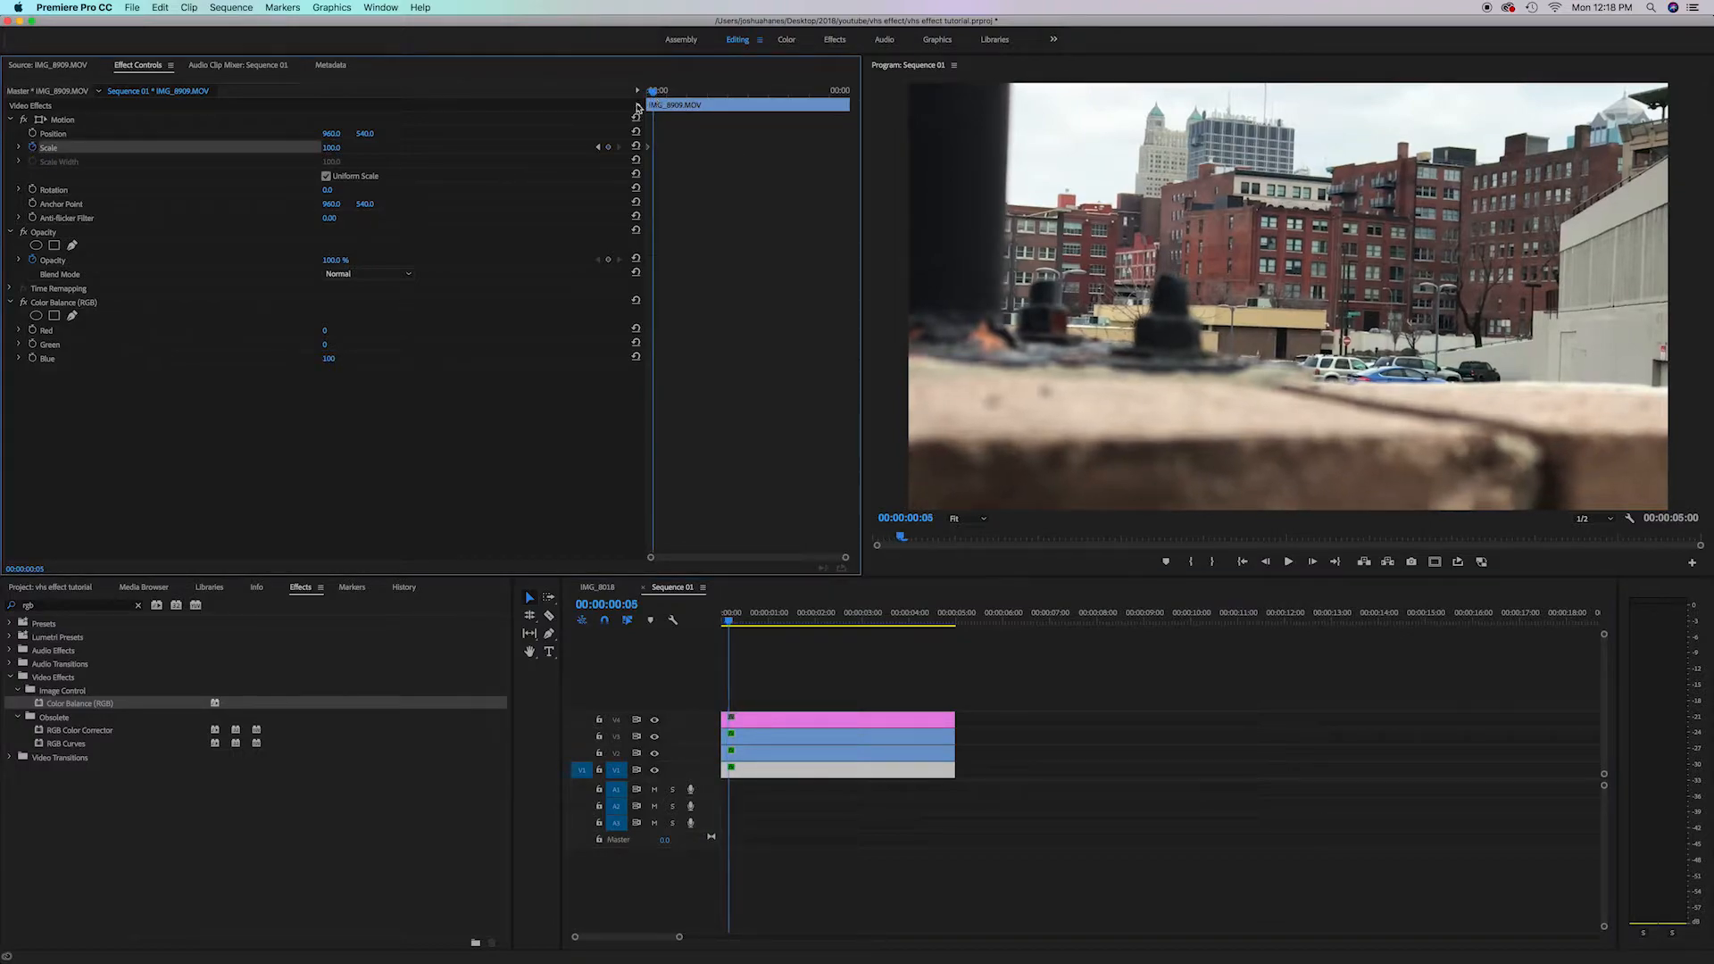
pyautogui.click(338, 147)
pyautogui.write('103')
pyautogui.press('Return')
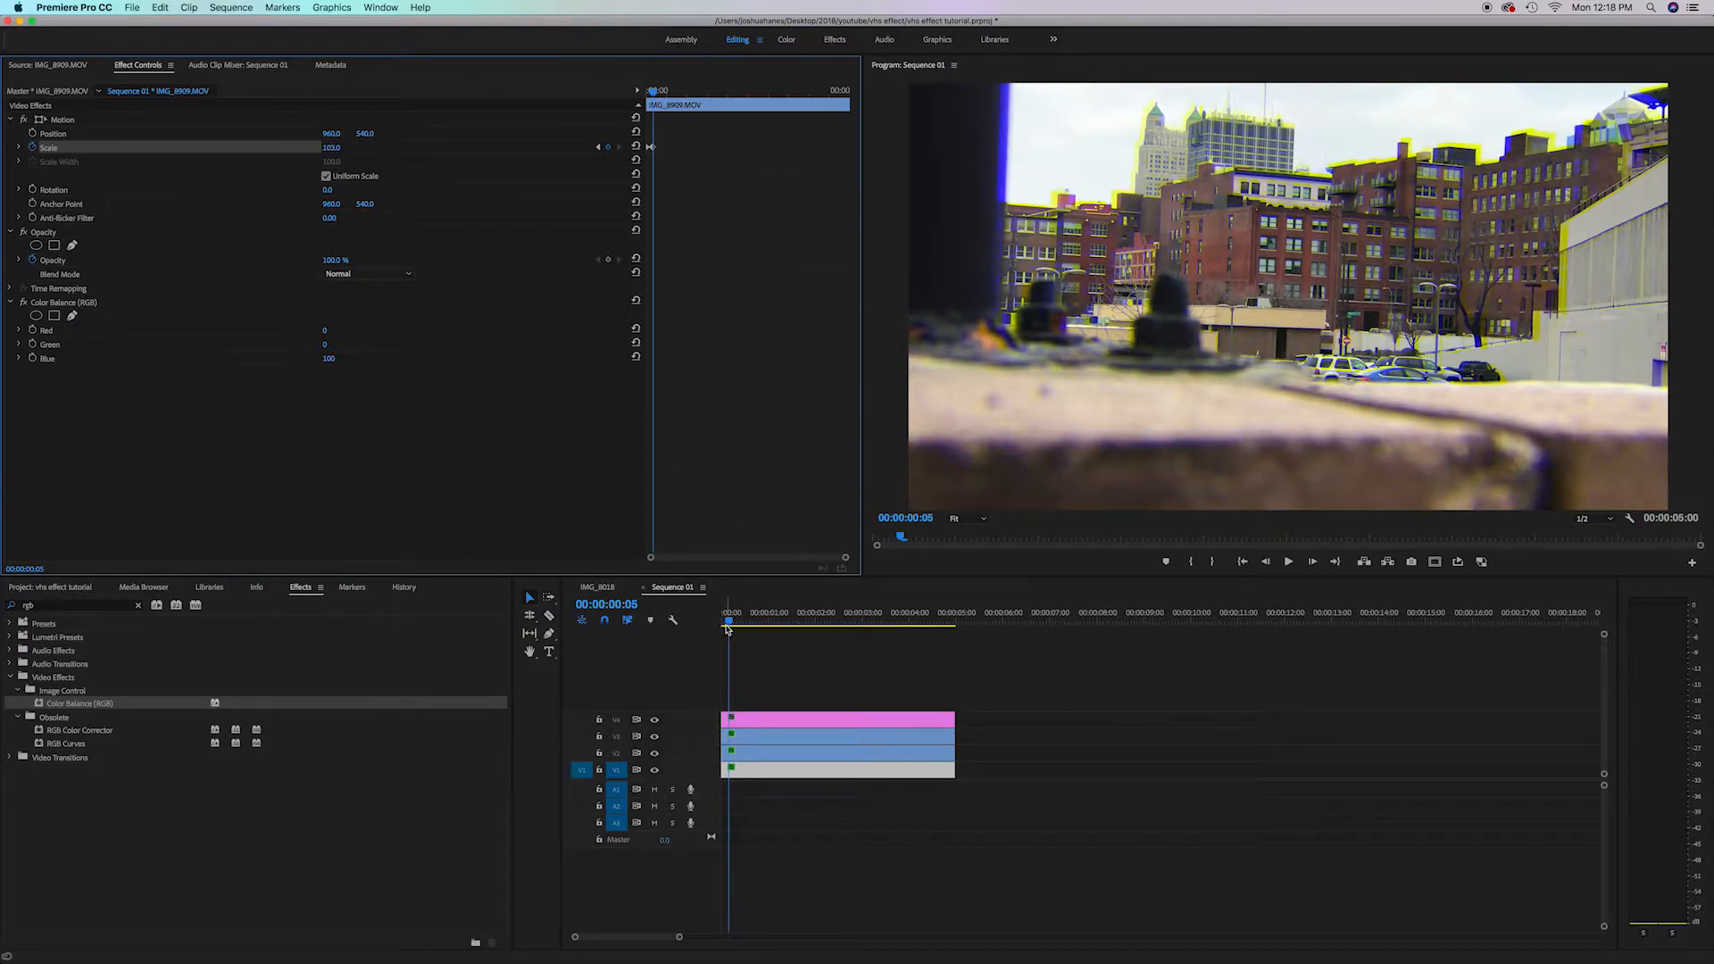
# Move a few frames later and keyframe the blue clip's Scale back to 100
pyautogui.moveTo(728, 619); pyautogui.dragTo(738, 619)
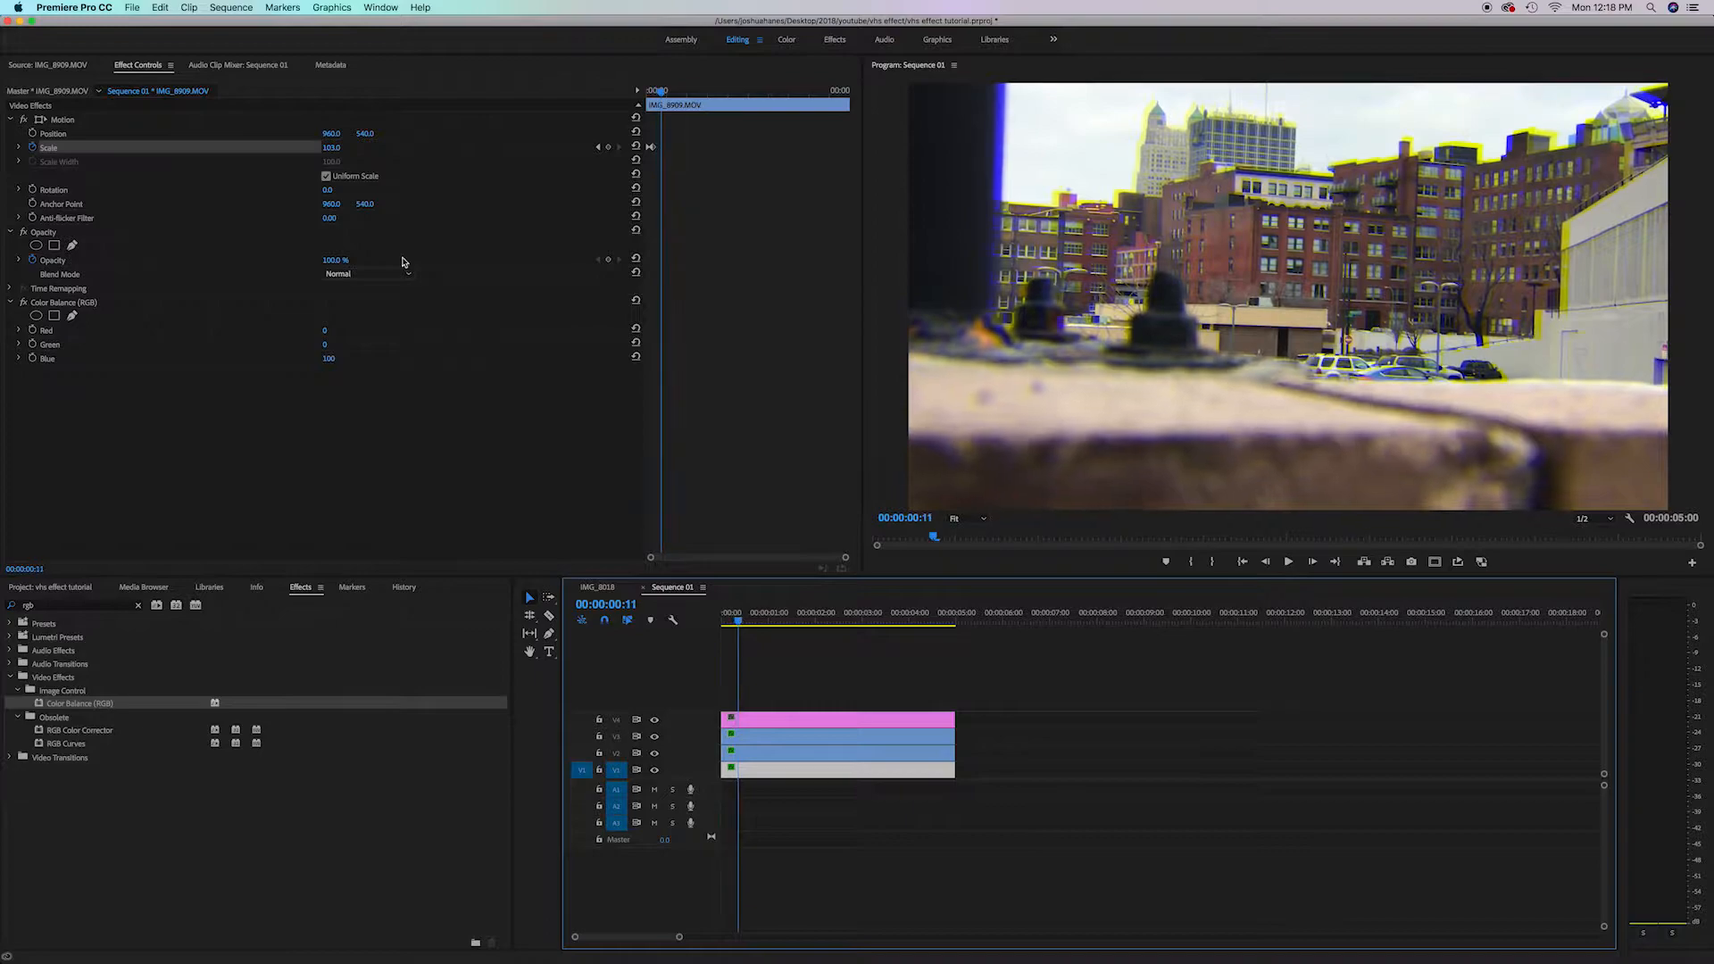
pyautogui.click(337, 147)
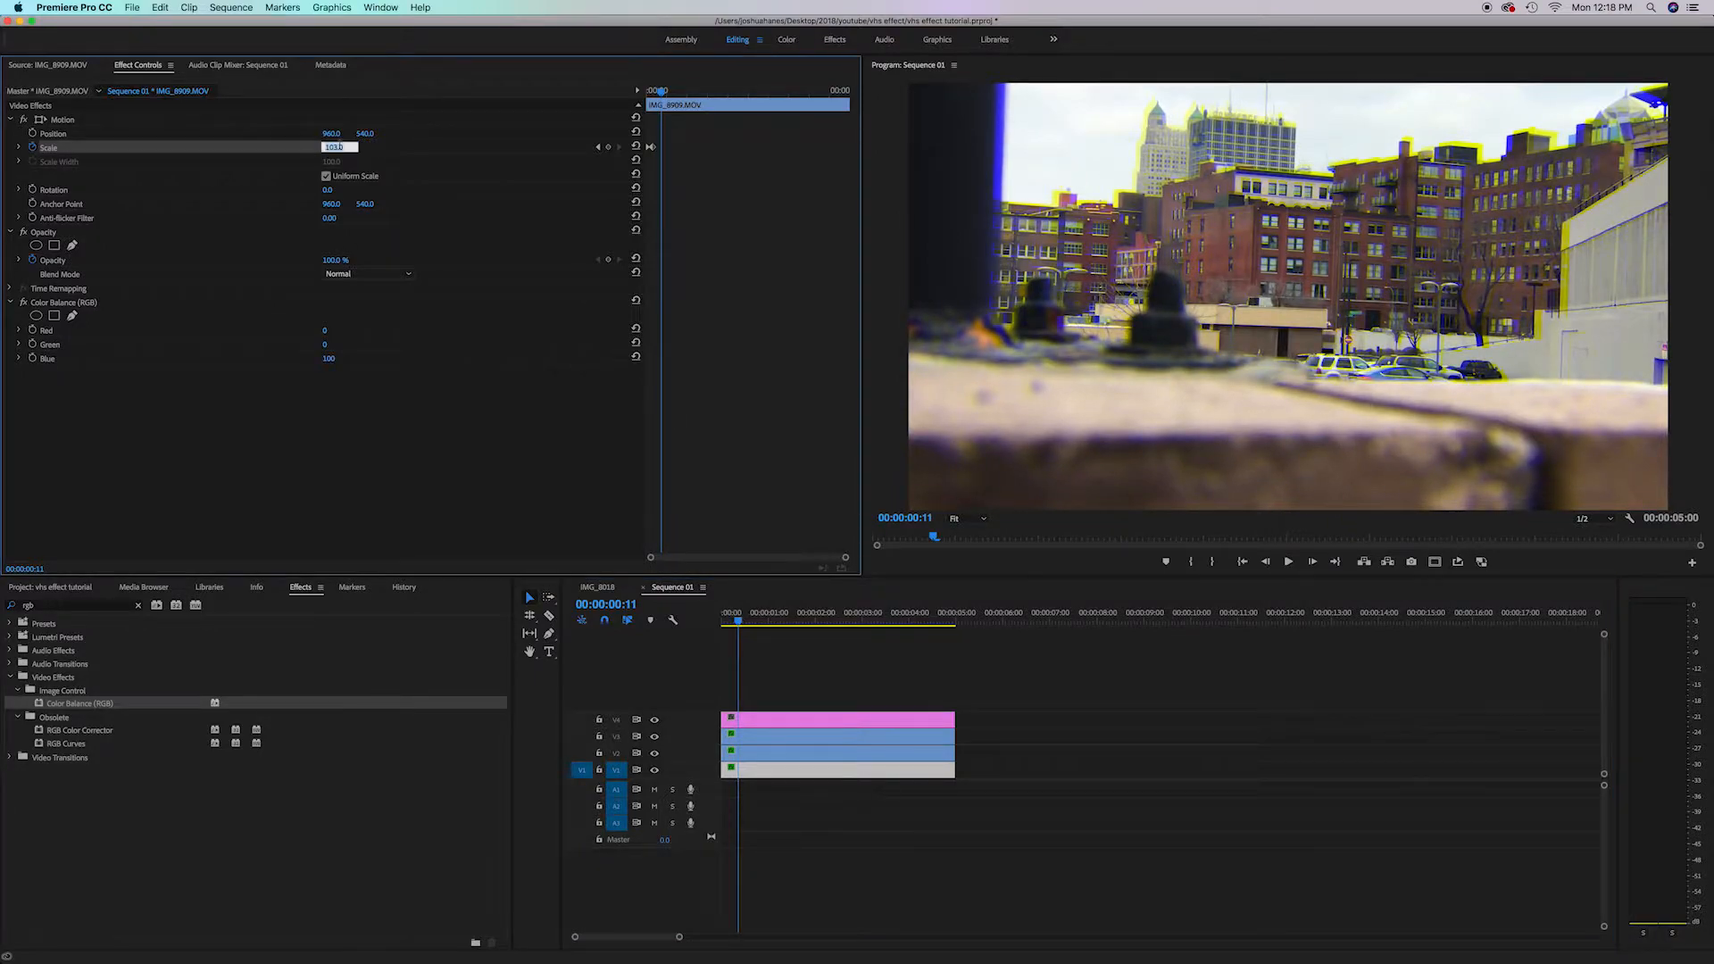
pyautogui.press('Return')
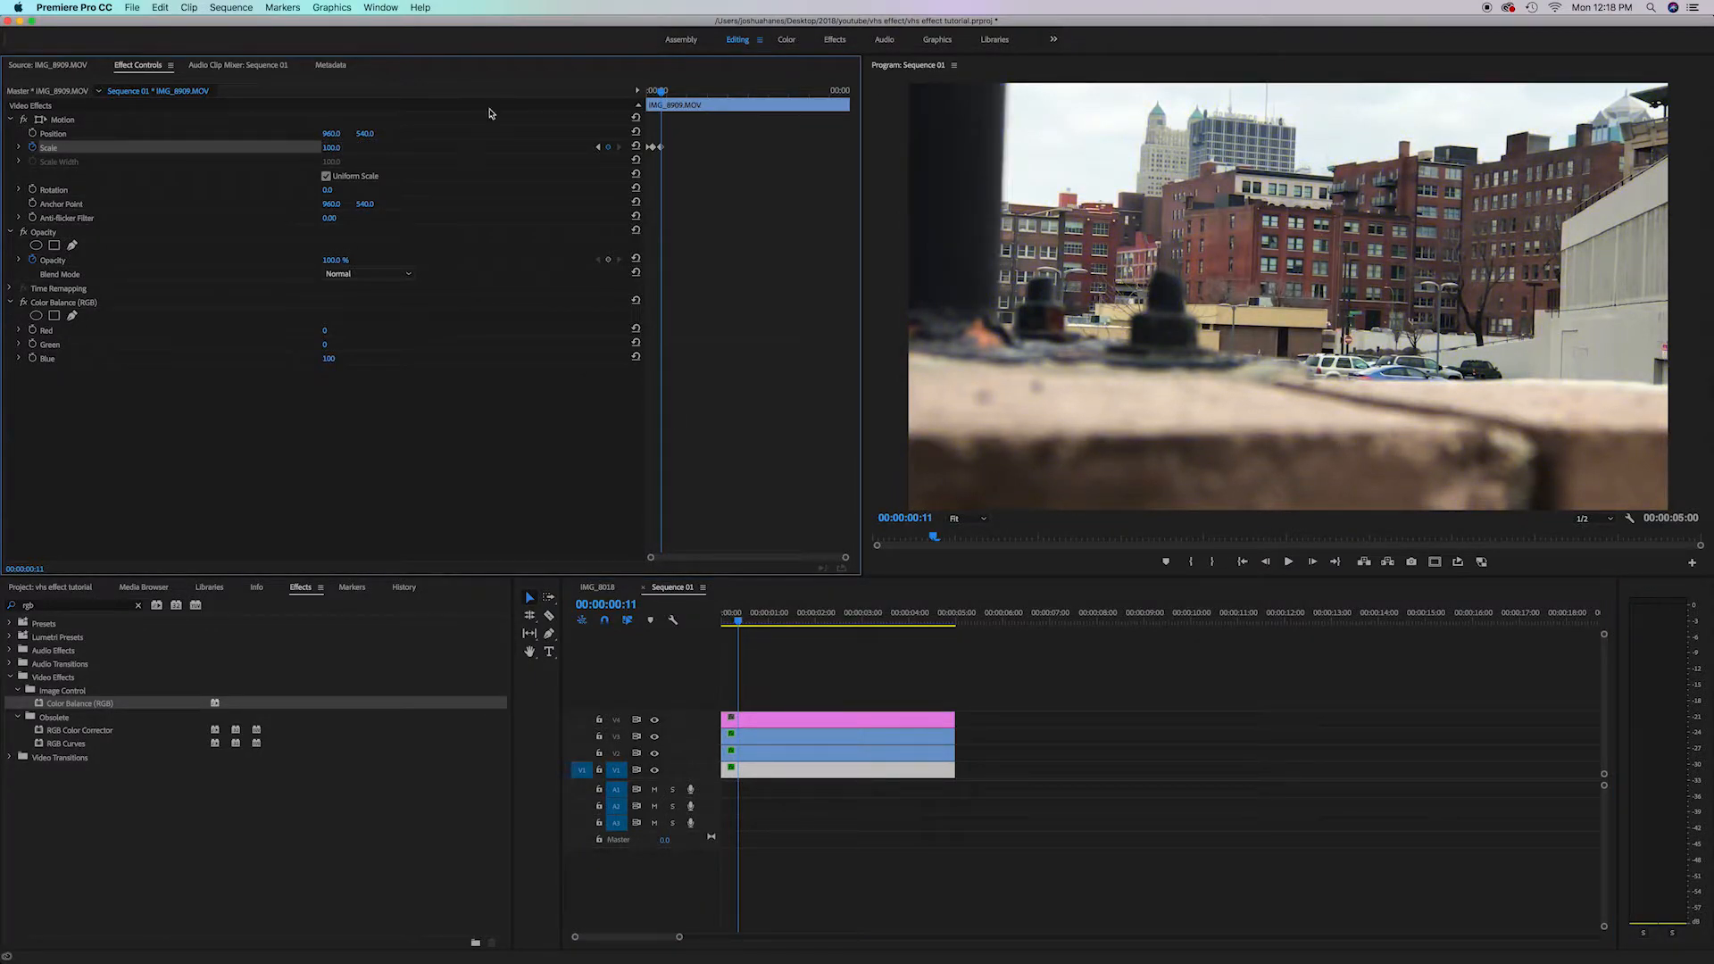
# Select the Scale keyframes and repeat them at several later points along the clip, adjusting their timing
pyautogui.moveTo(690, 143); pyautogui.dragTo(656, 159)
pyautogui.moveTo(672, 101); pyautogui.dragTo(814, 100)
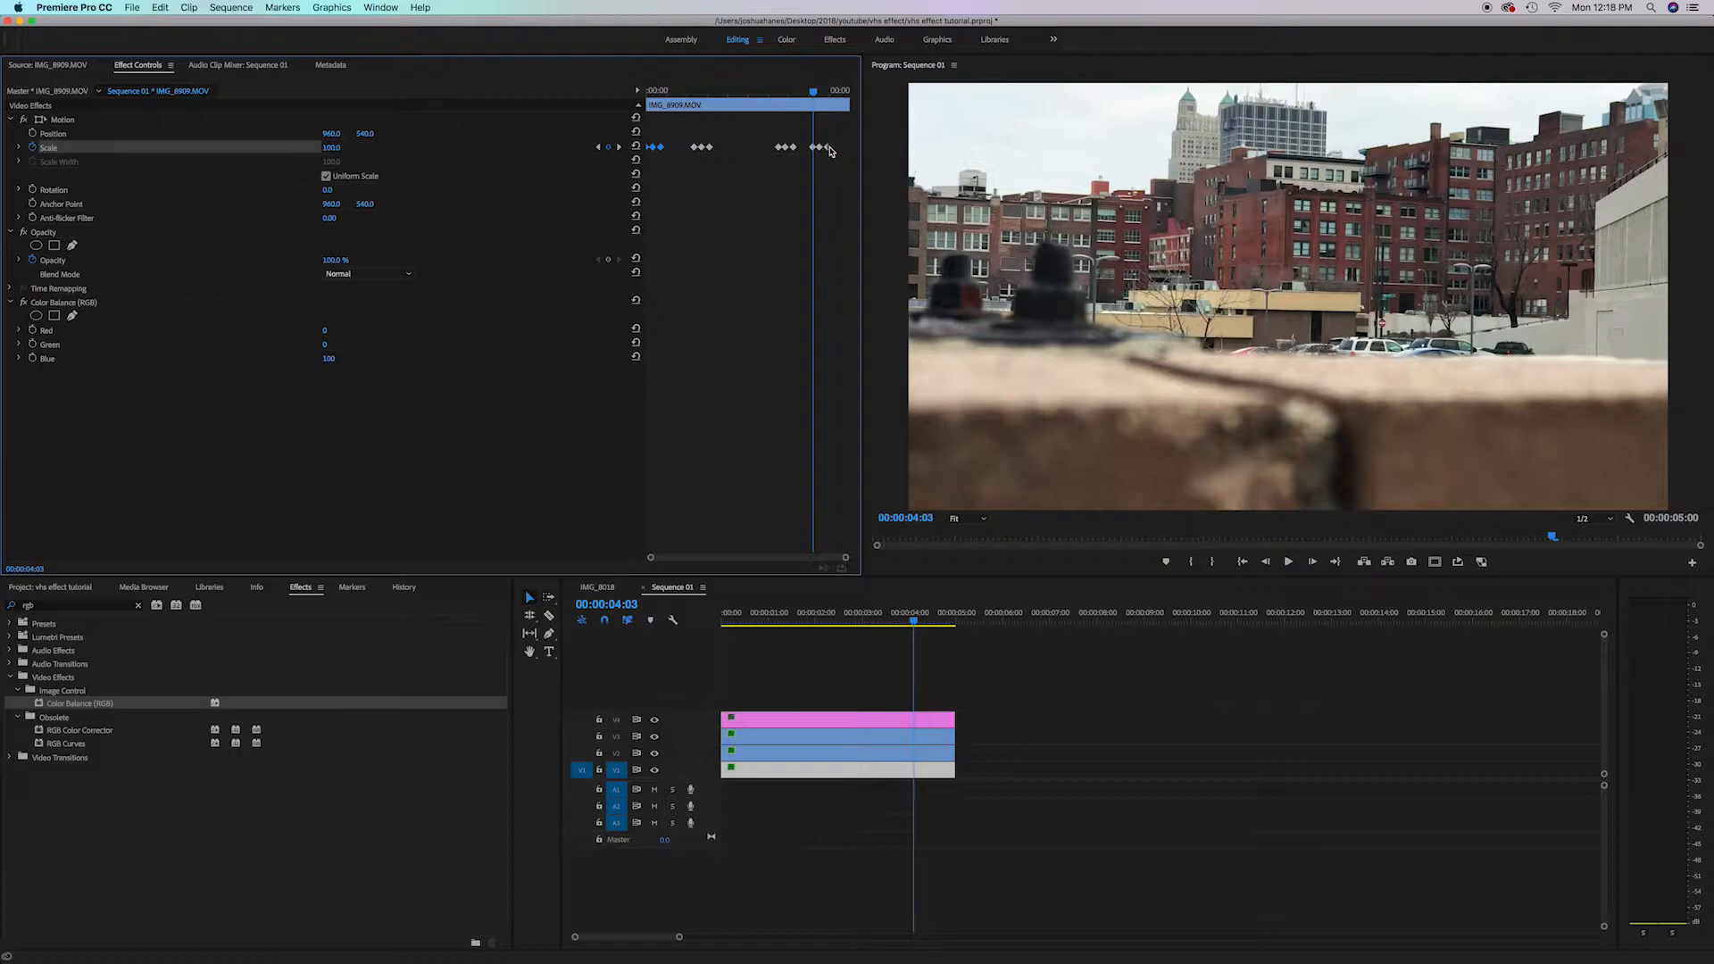
pyautogui.moveTo(828, 147); pyautogui.dragTo(837, 147)
pyautogui.moveTo(709, 147); pyautogui.dragTo(709, 148)
# On the red clip, set a Scale keyframe of 104 near the one-second mark
pyautogui.click(757, 617)
pyautogui.moveTo(757, 616); pyautogui.dragTo(706, 646)
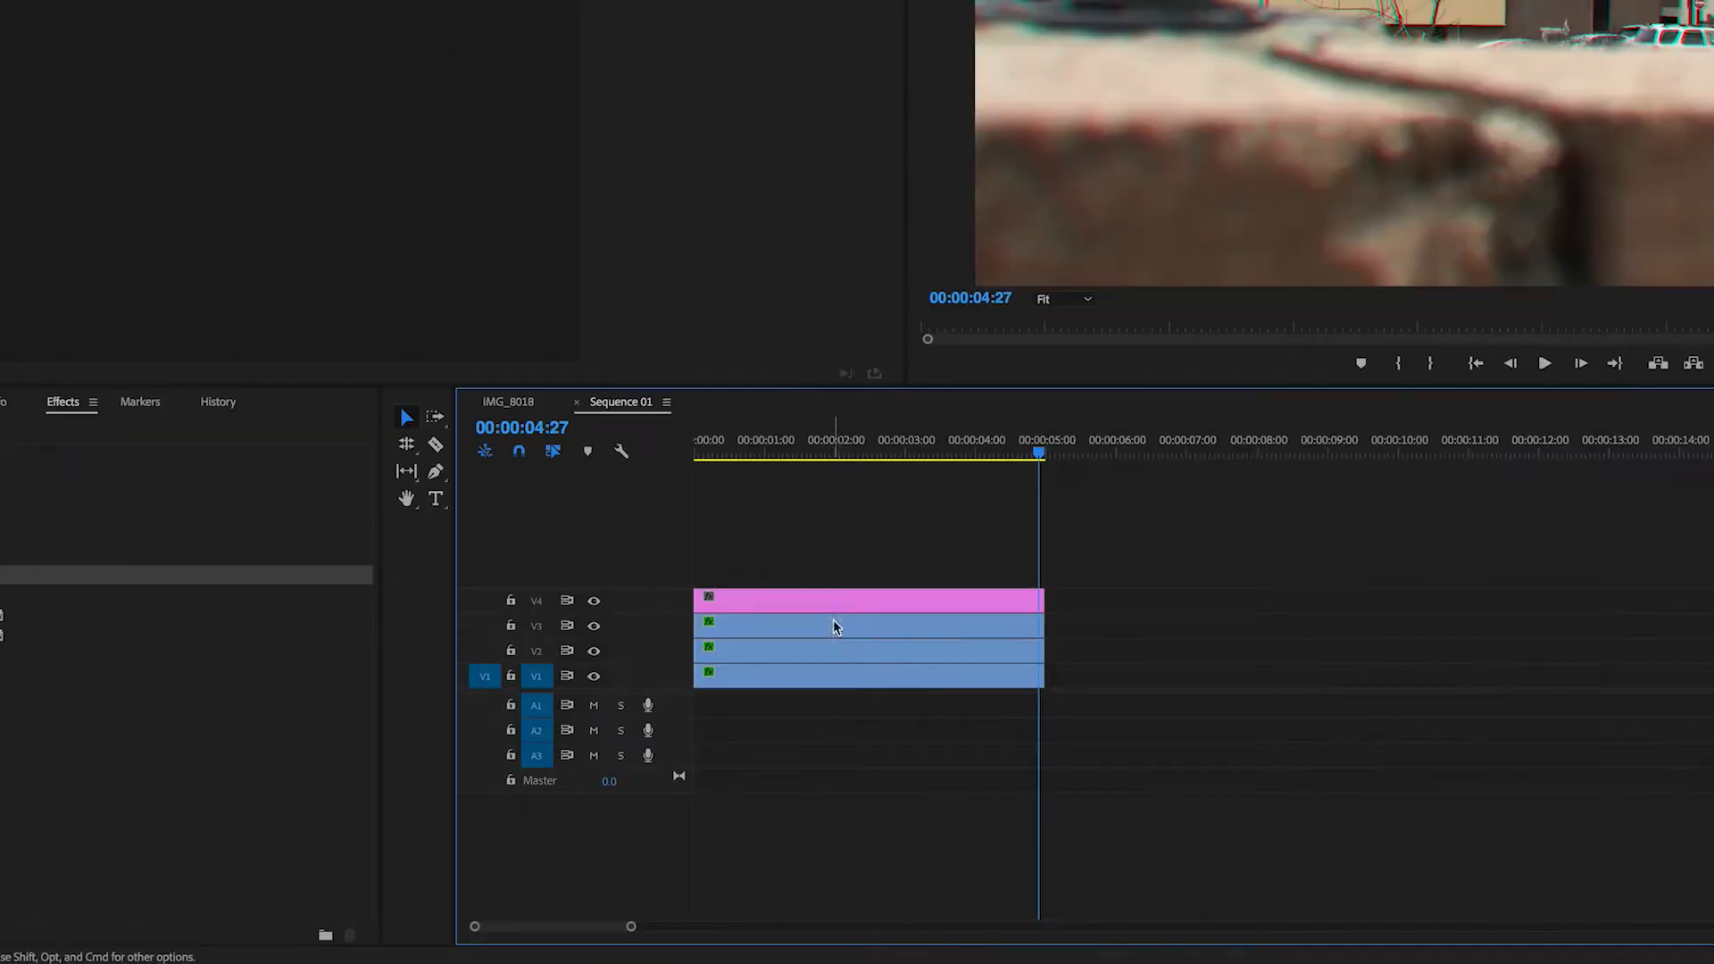
pyautogui.click(838, 651)
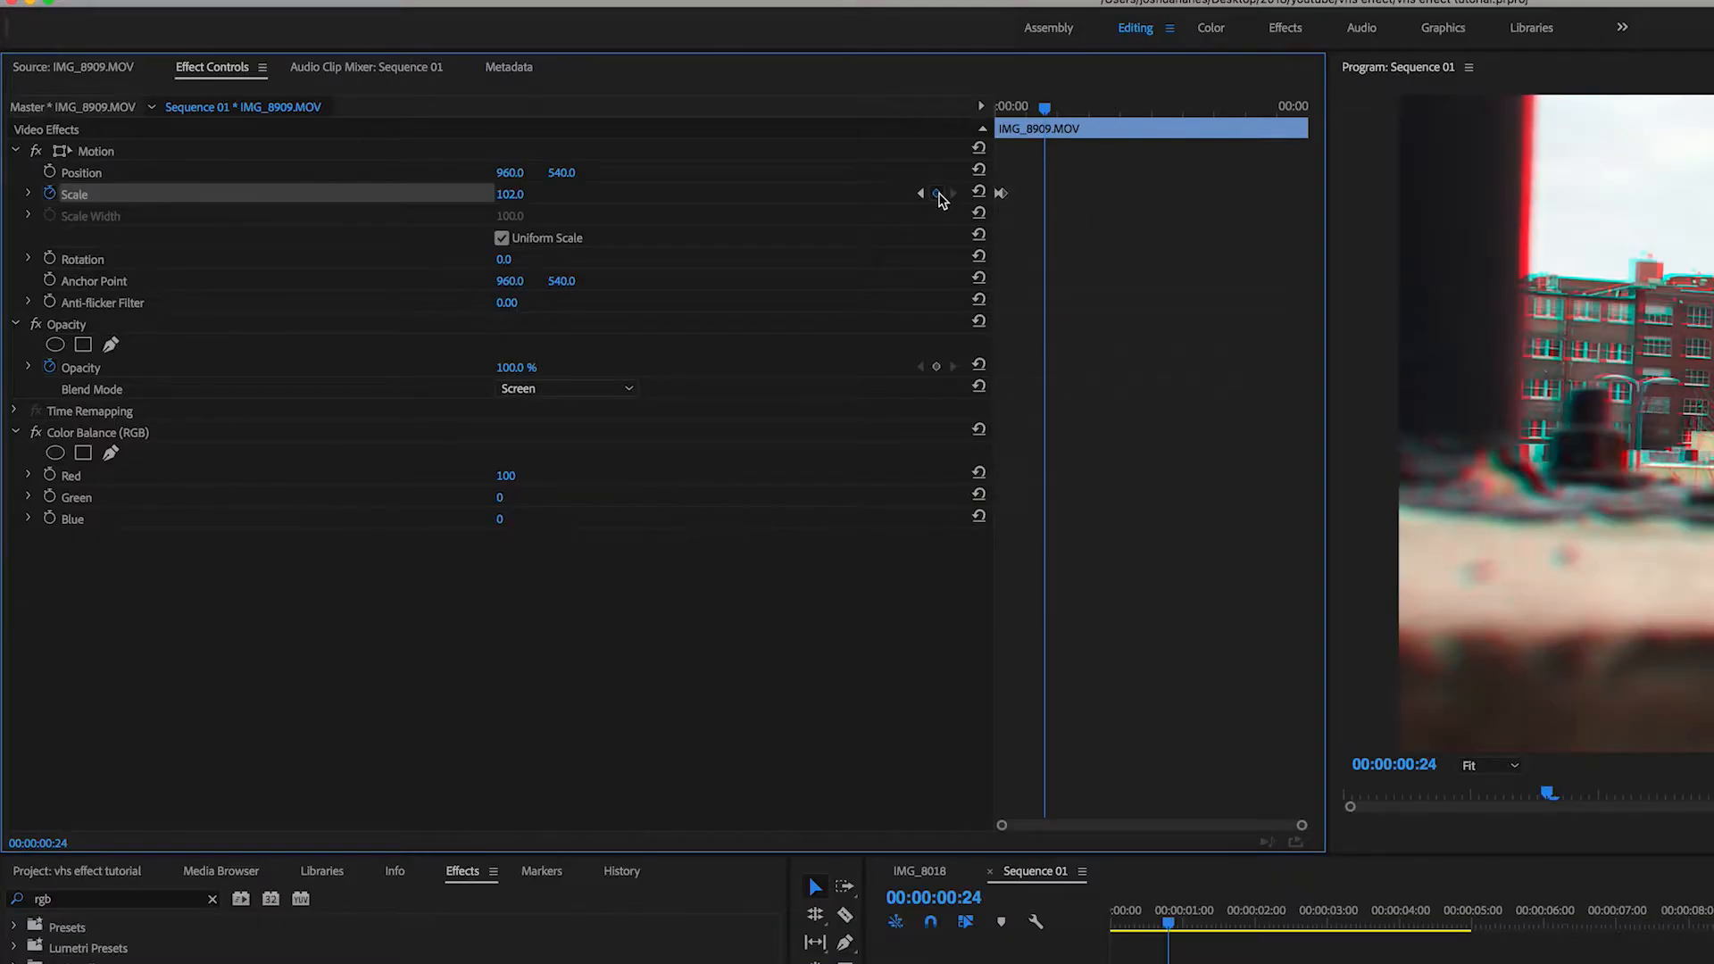
pyautogui.click(938, 194)
pyautogui.moveTo(1046, 109); pyautogui.dragTo(1054, 108)
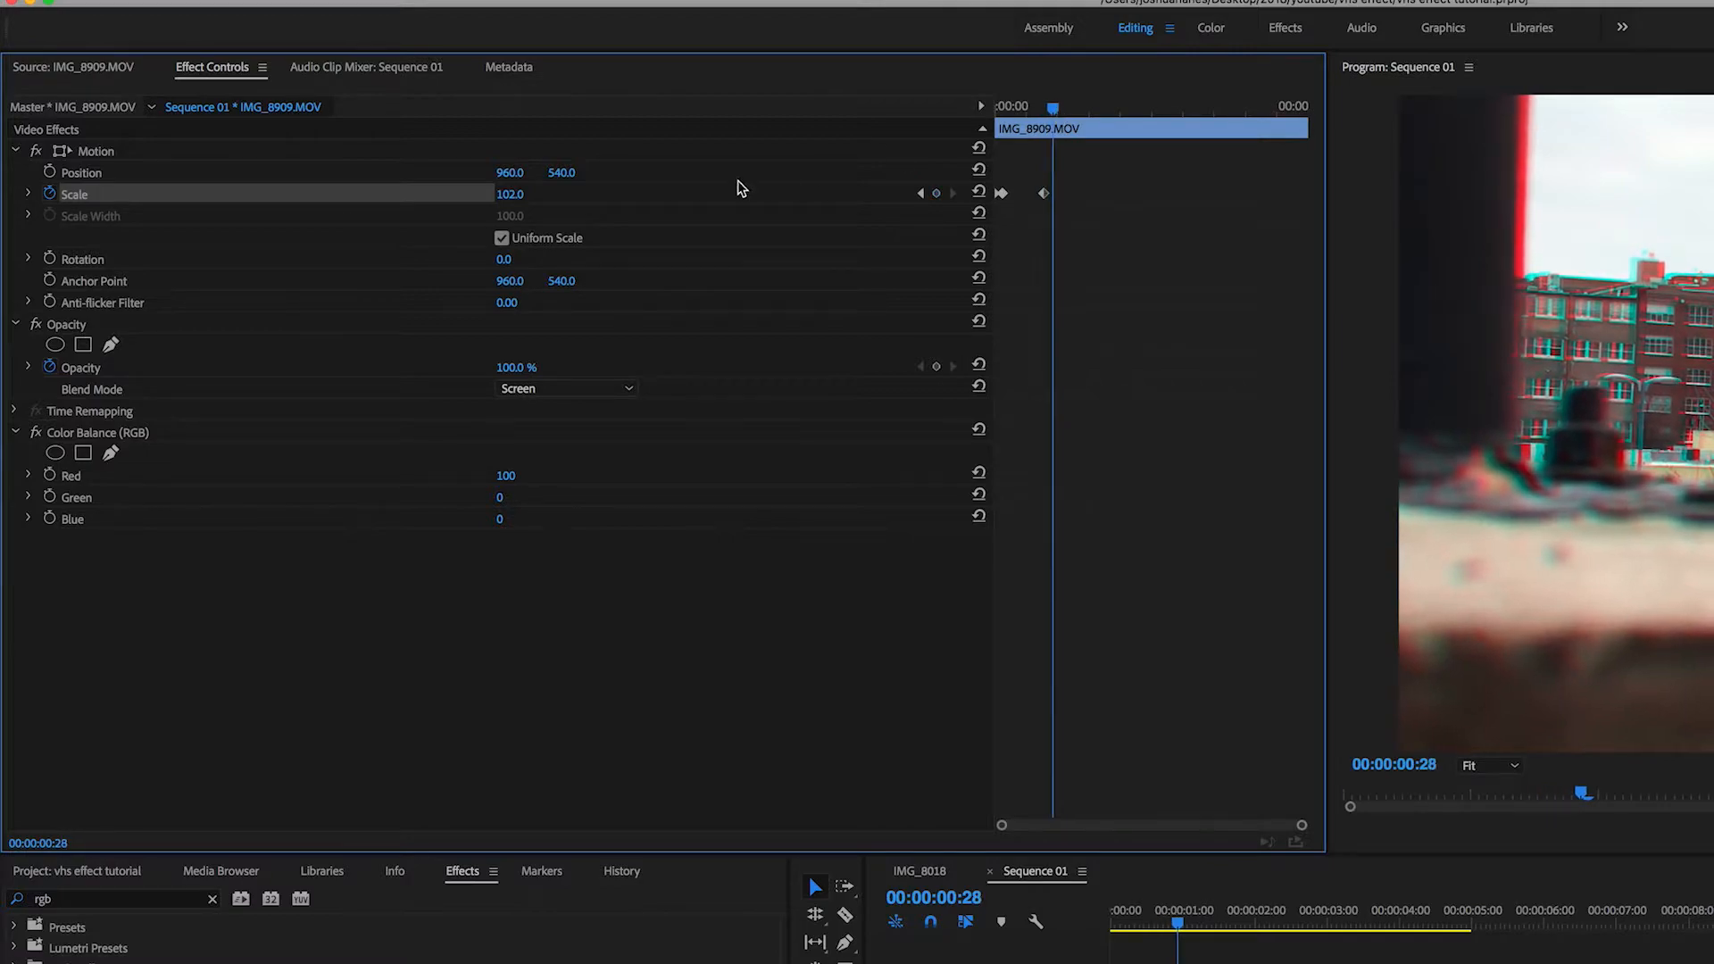
pyautogui.click(504, 196)
pyautogui.write('104')
pyautogui.press('Return')
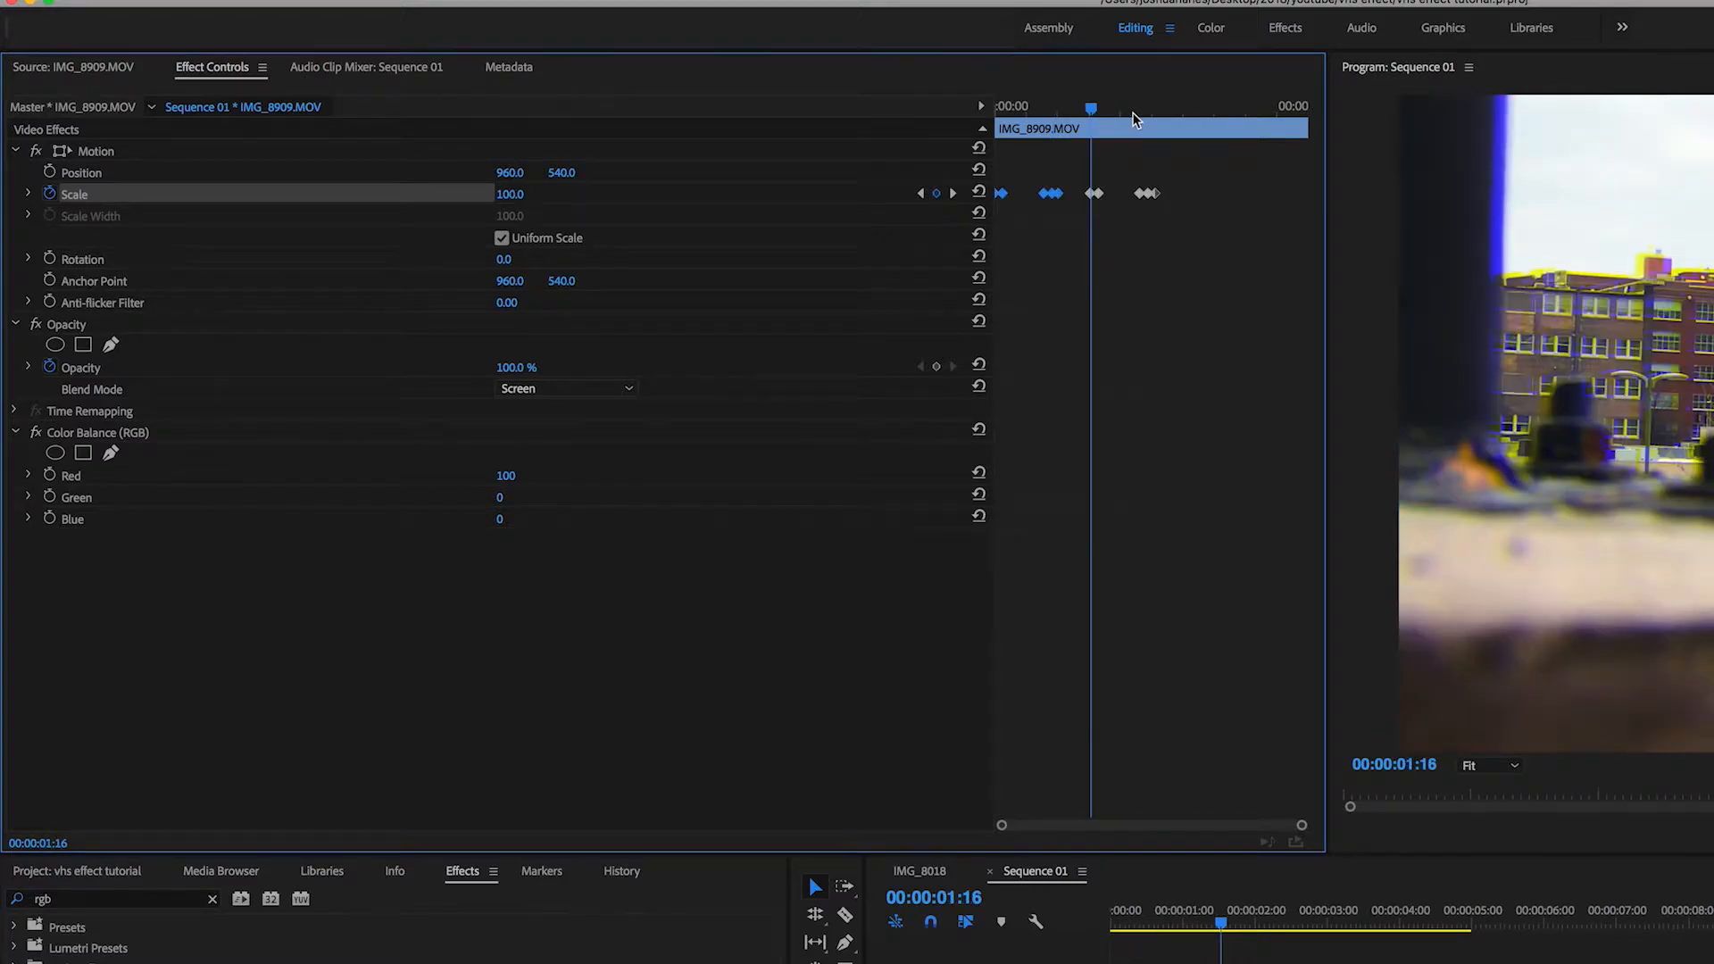
# Search the effects for wave warp and apply Wave Warp to the adjustment layer
pyautogui.moveTo(1131, 114); pyautogui.dragTo(1194, 118)
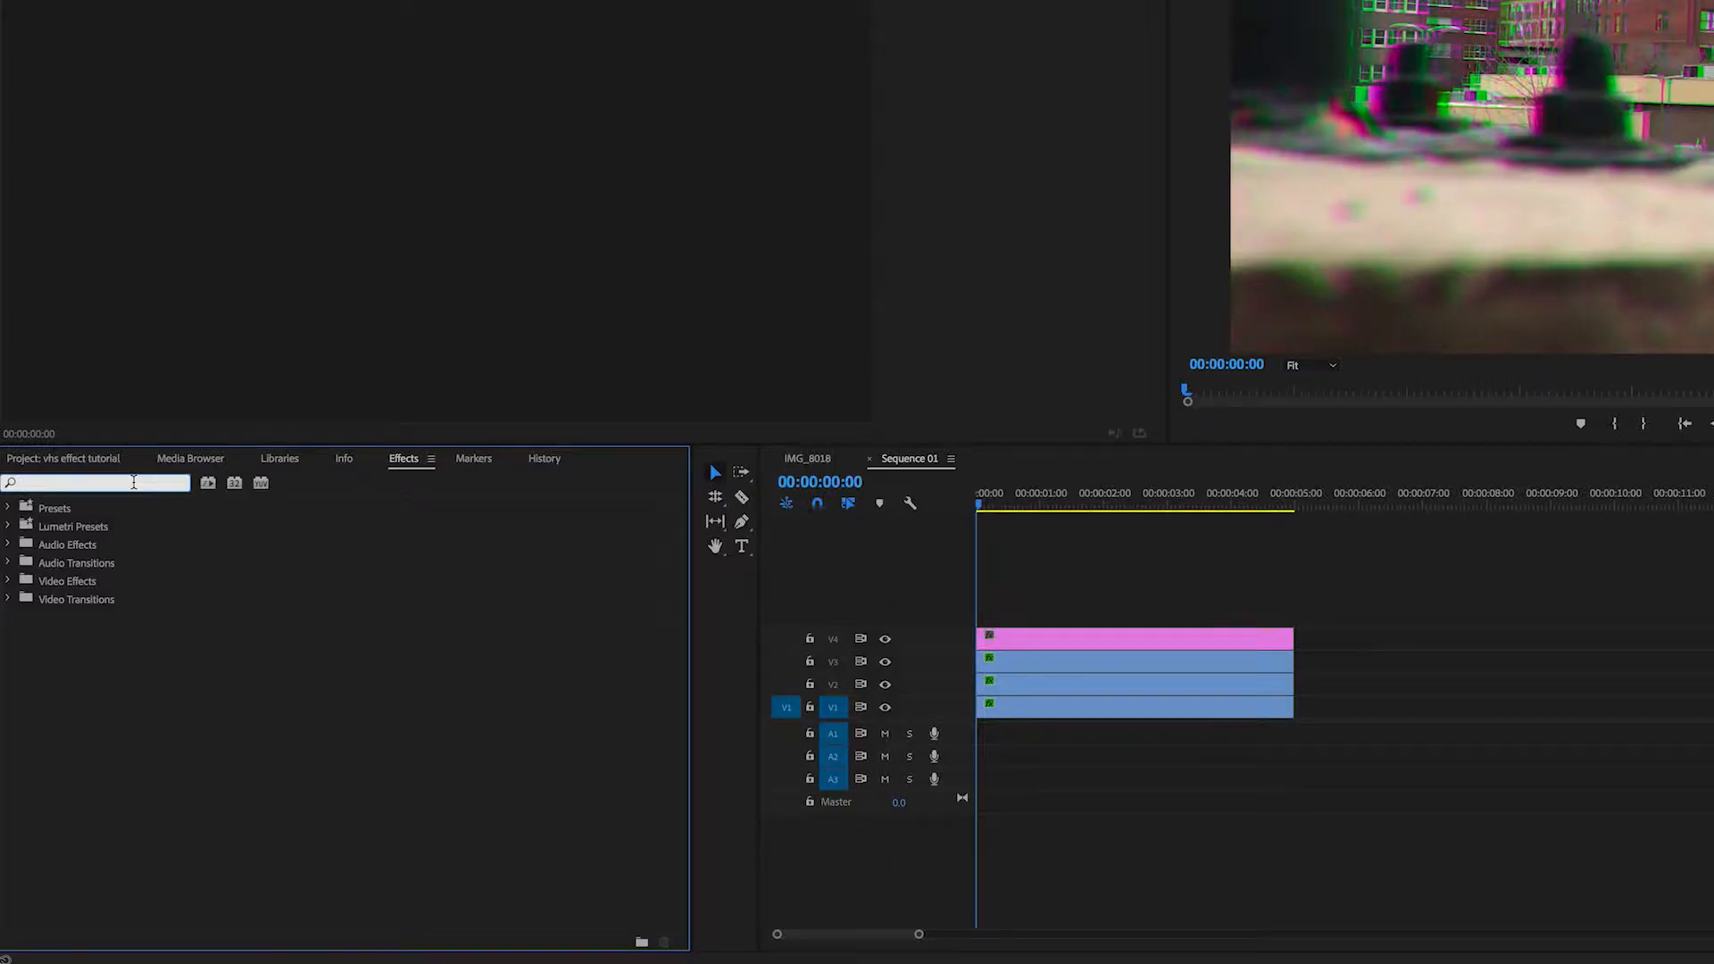
pyautogui.write('wa')
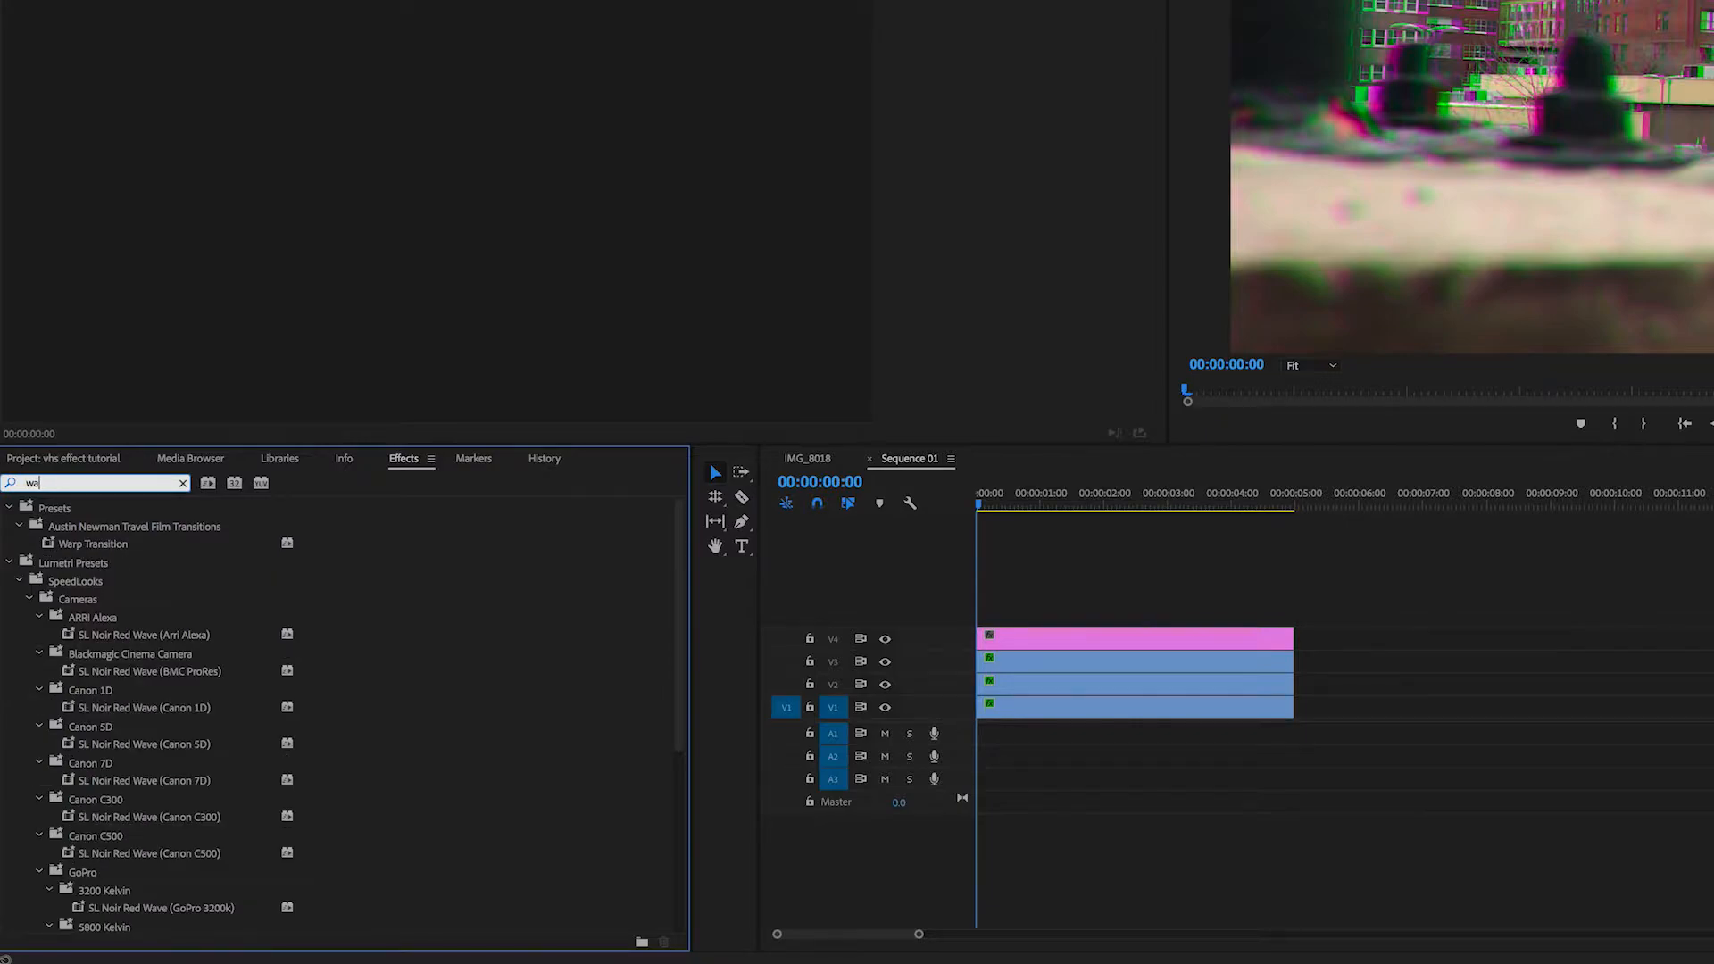
pyautogui.write('ve warp')
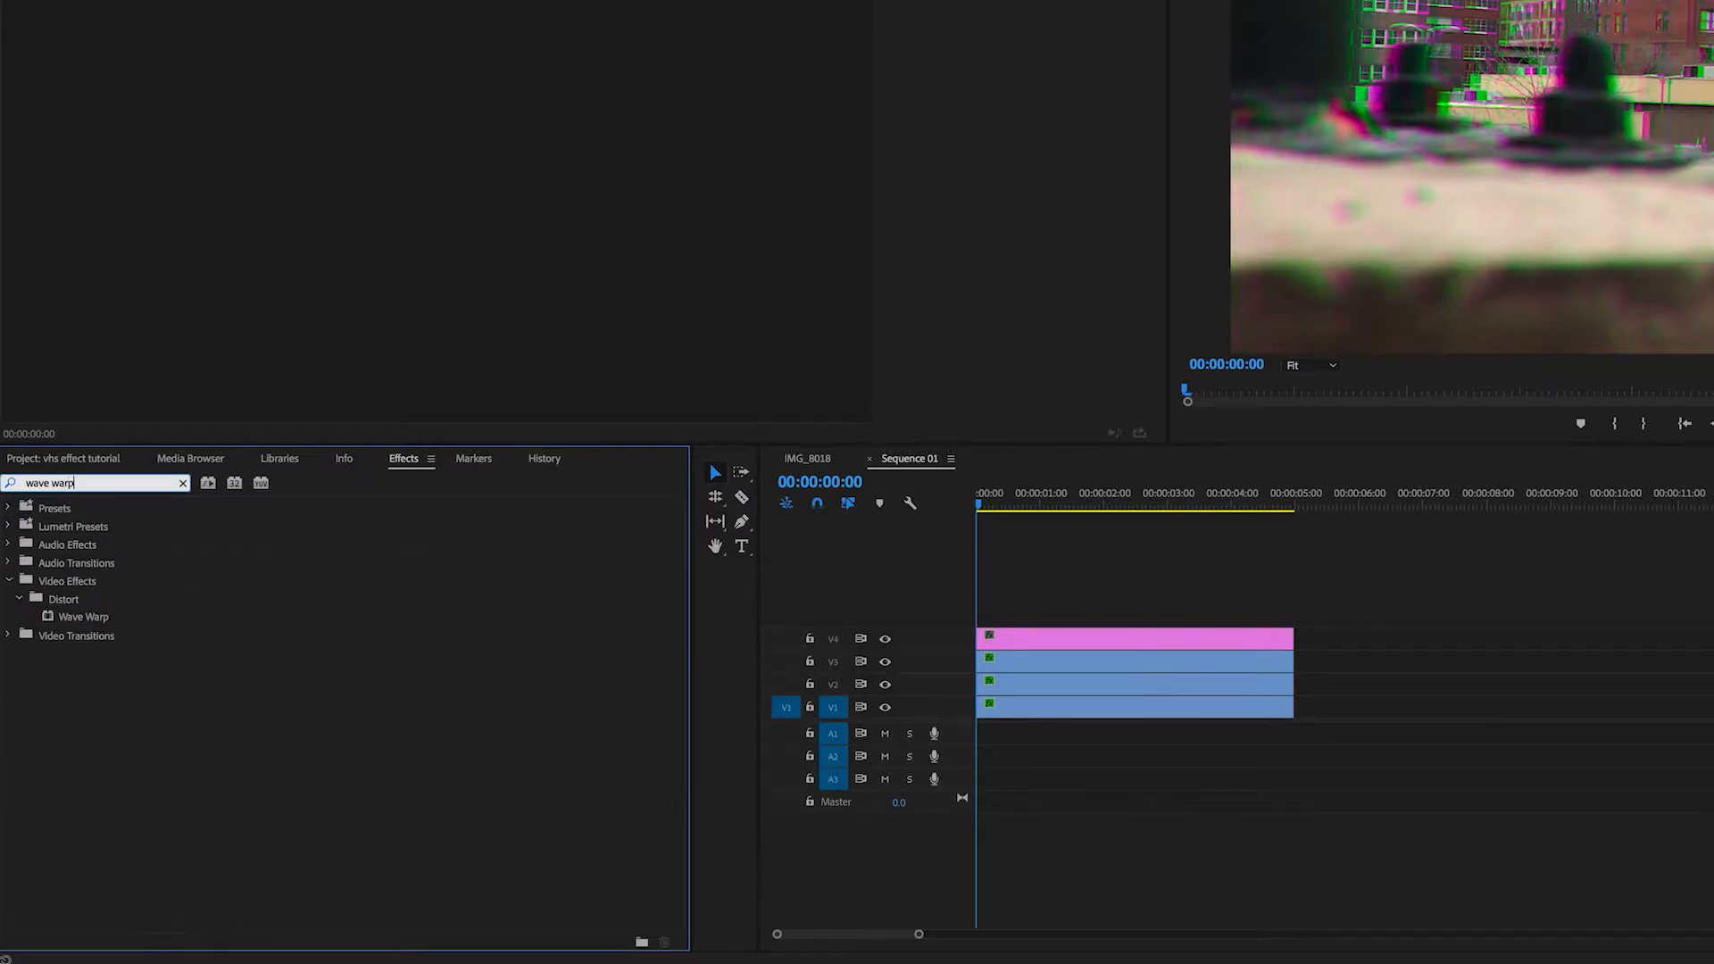
pyautogui.moveTo(83, 617); pyautogui.dragTo(1083, 639)
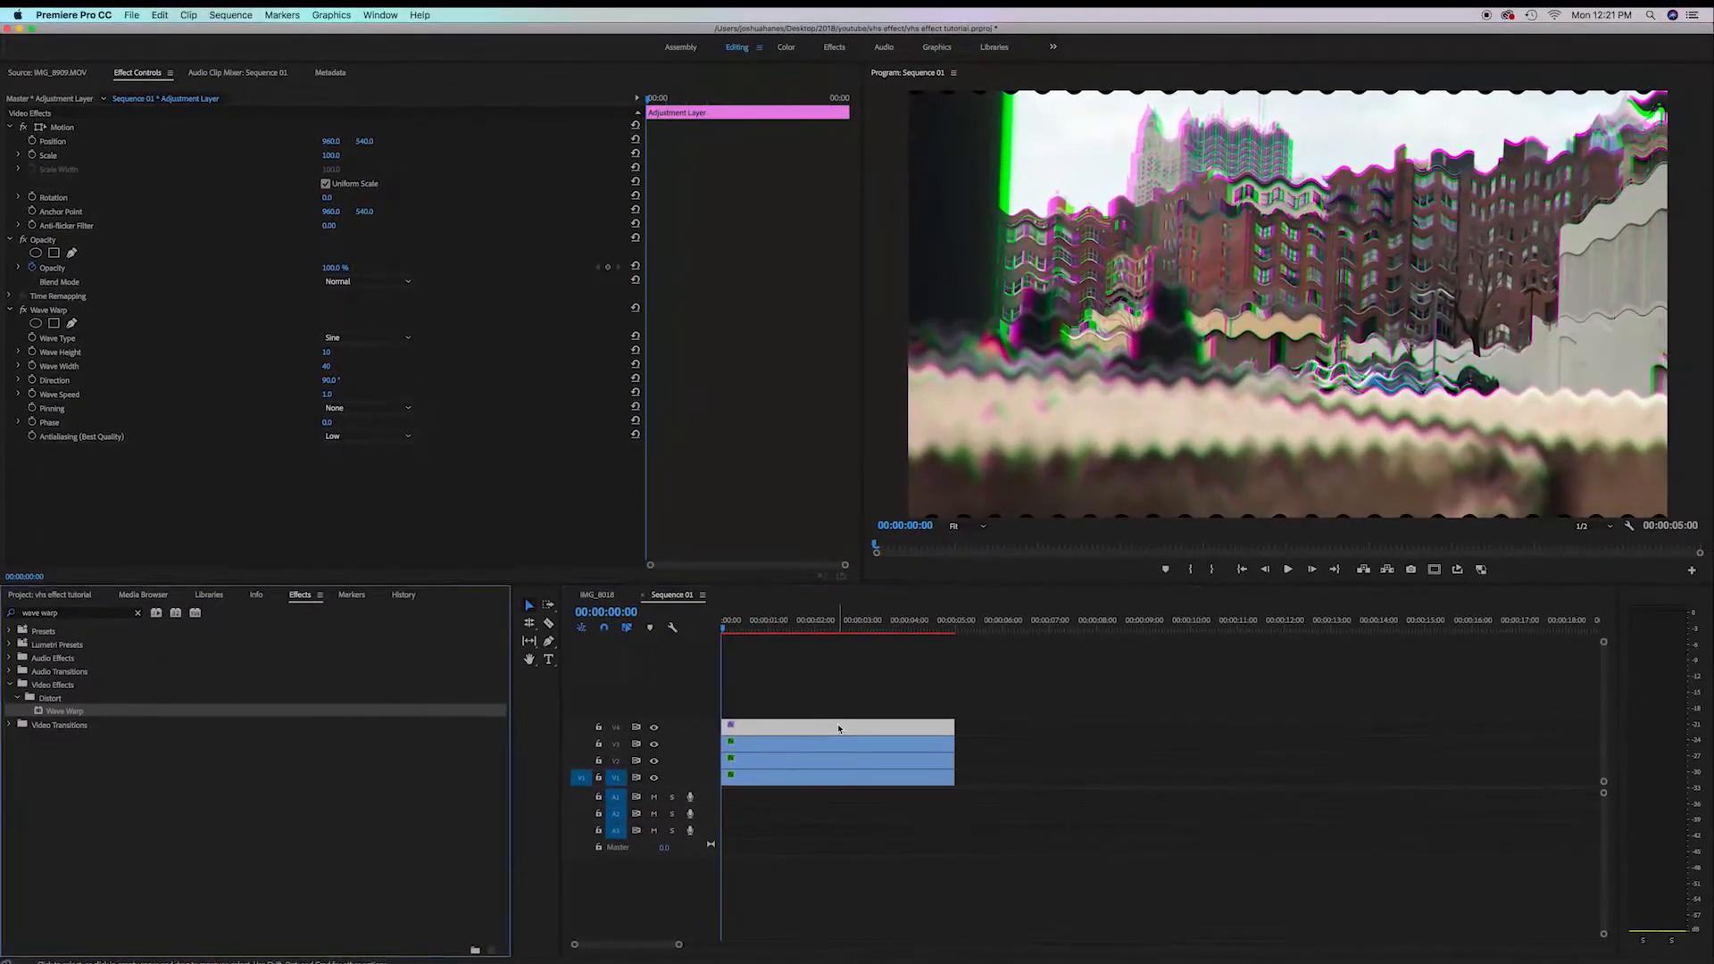
# Select the adjustment layer and set the Wave Warp wave type to Square
pyautogui.click(838, 730)
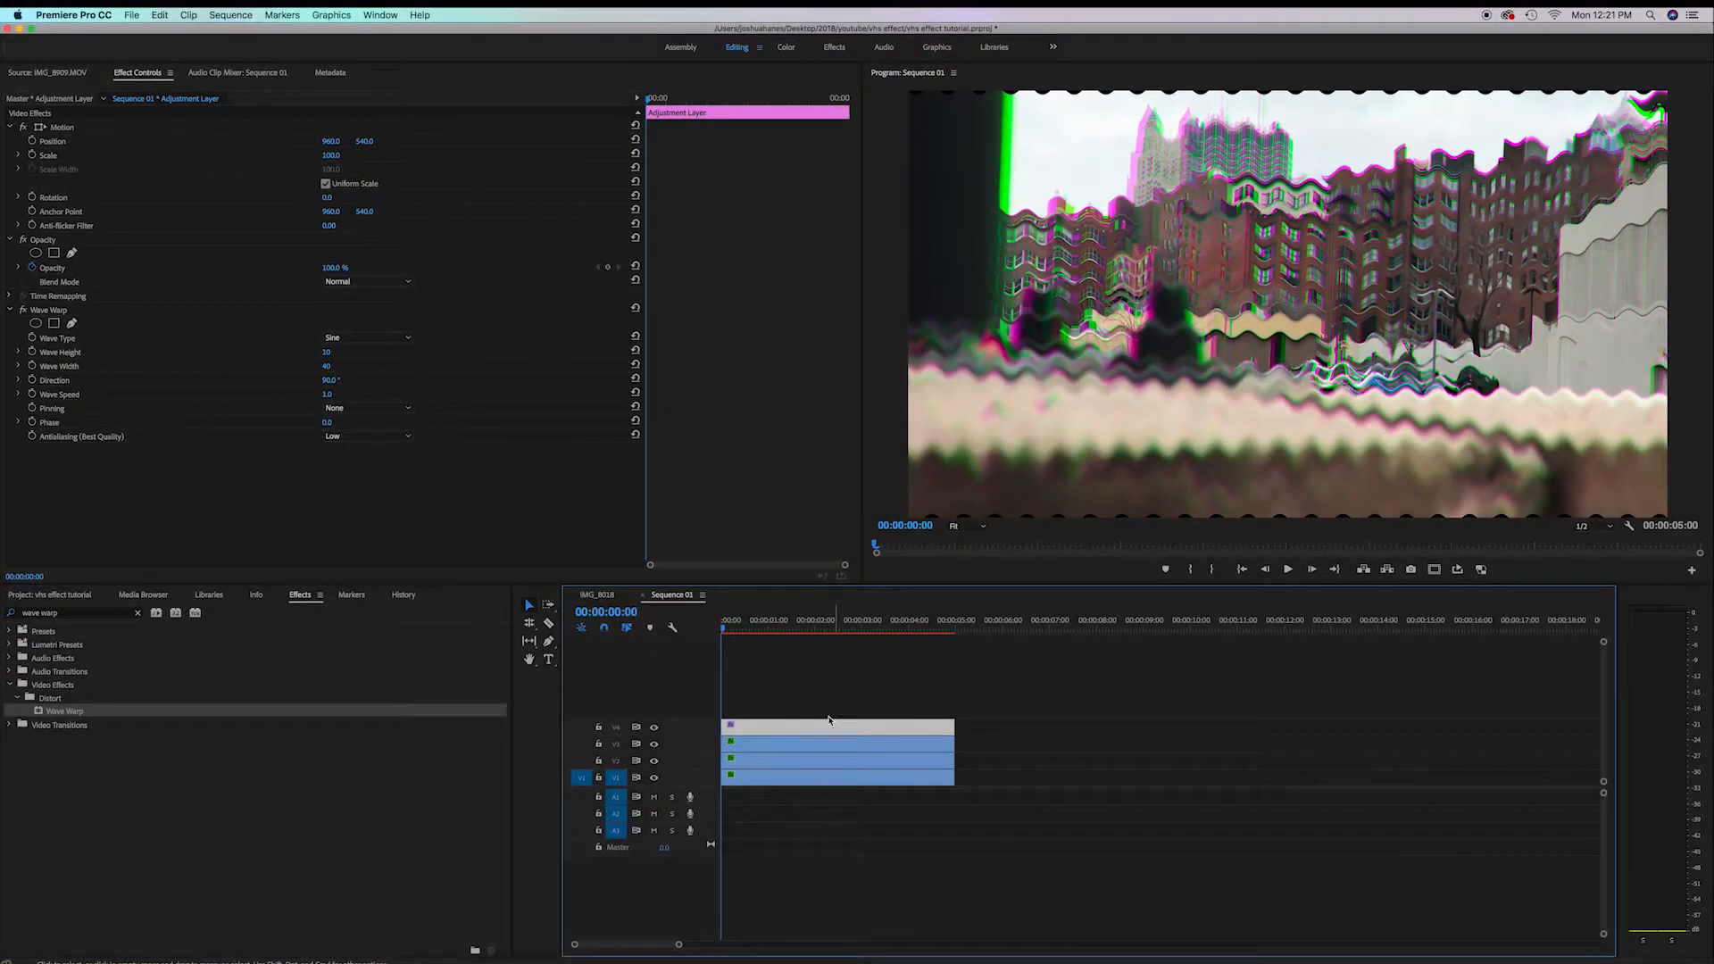
pyautogui.click(359, 340)
pyautogui.click(360, 364)
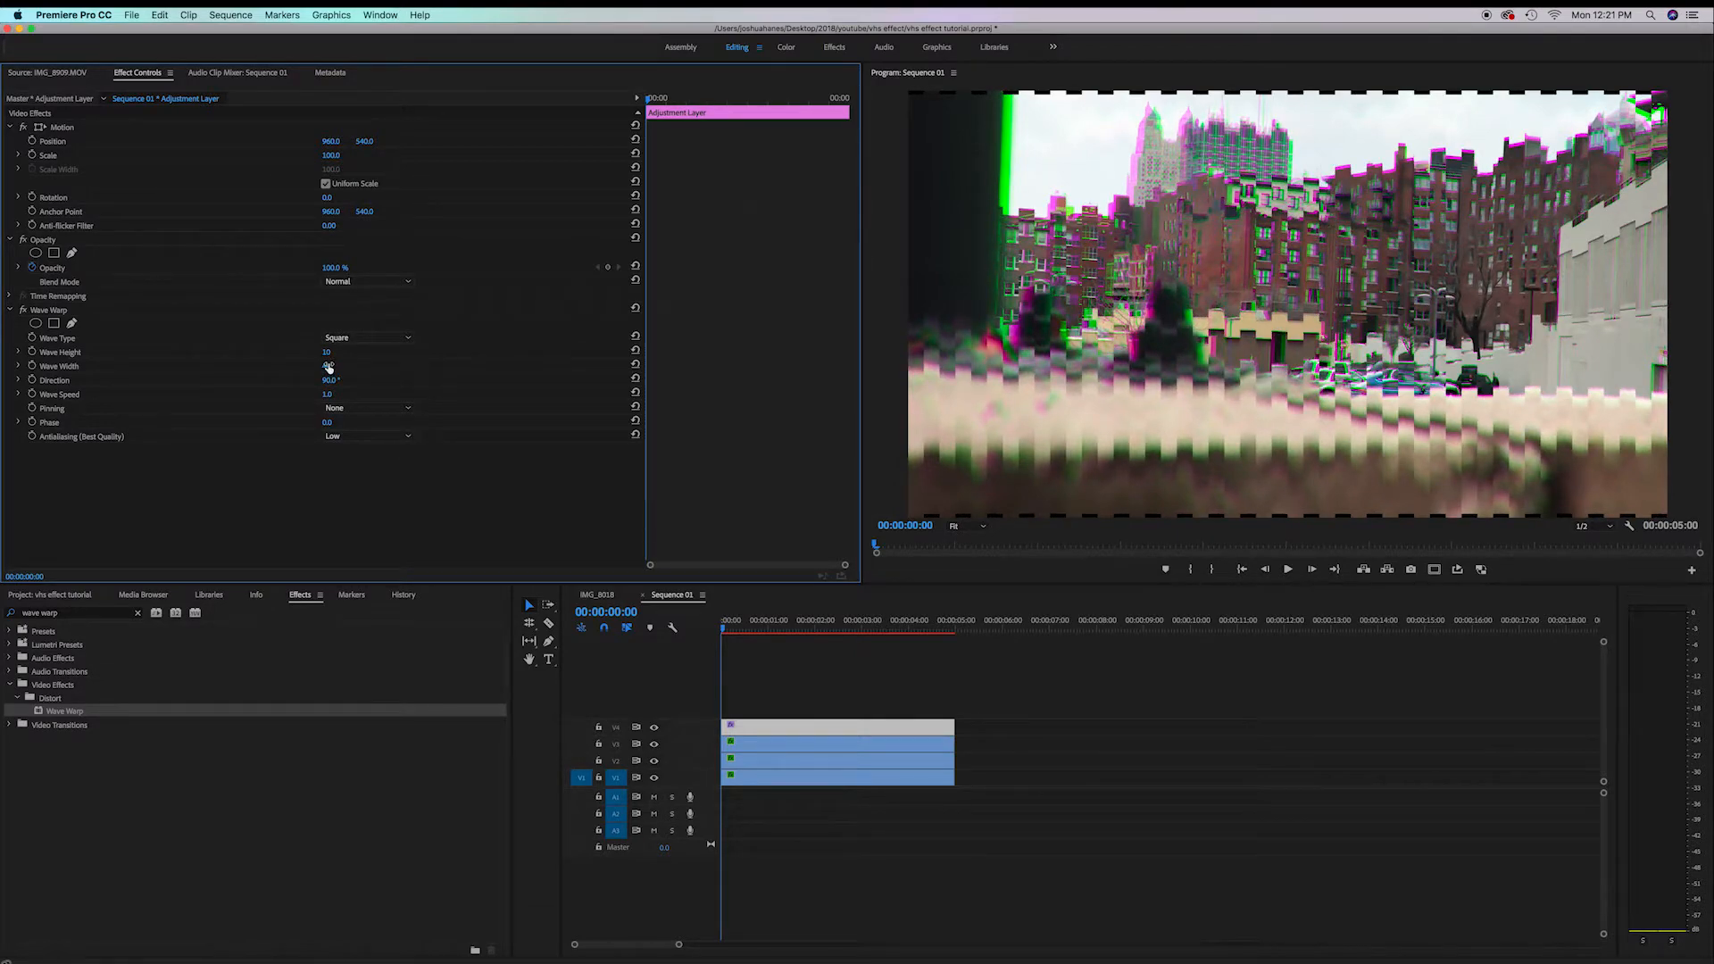
# Set the Wave Warp wave width to 600 and its direction to 0
pyautogui.click(328, 365)
pyautogui.write('600')
pyautogui.press('Return')
pyautogui.click(343, 379)
pyautogui.write('0')
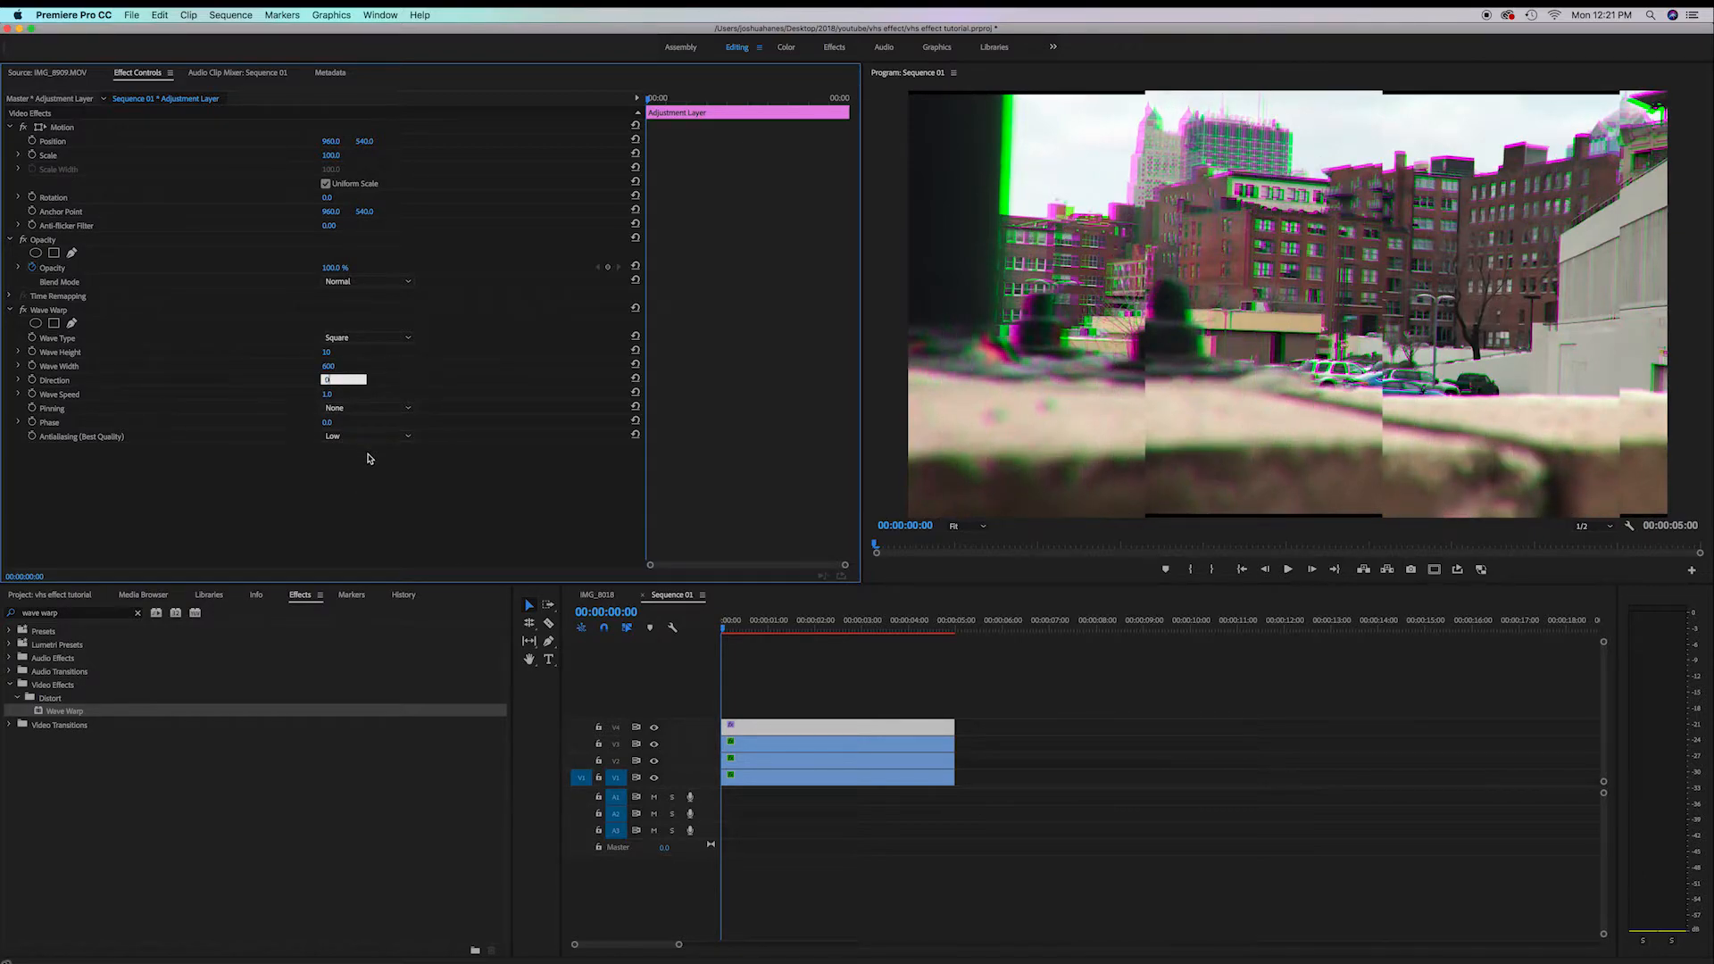
pyautogui.press('Return')
# Set the Wave Warp wave speed to 0.1 and its pinning to All Edges
pyautogui.click(338, 394)
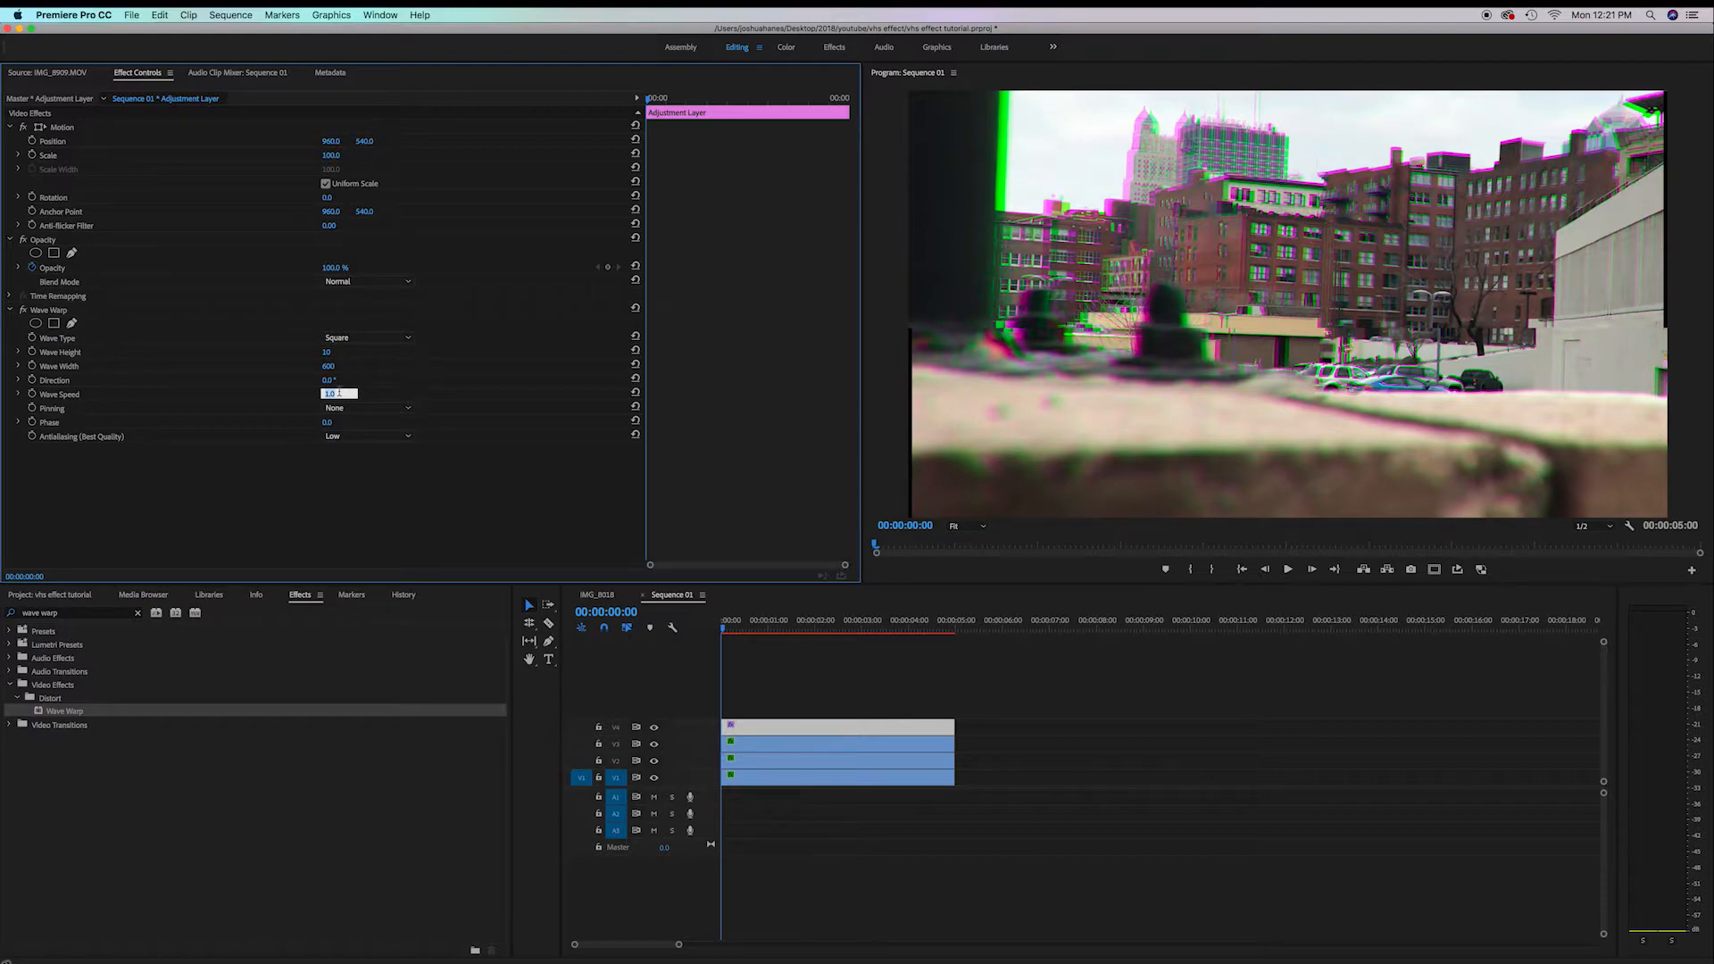
pyautogui.press('Return')
pyautogui.click(357, 408)
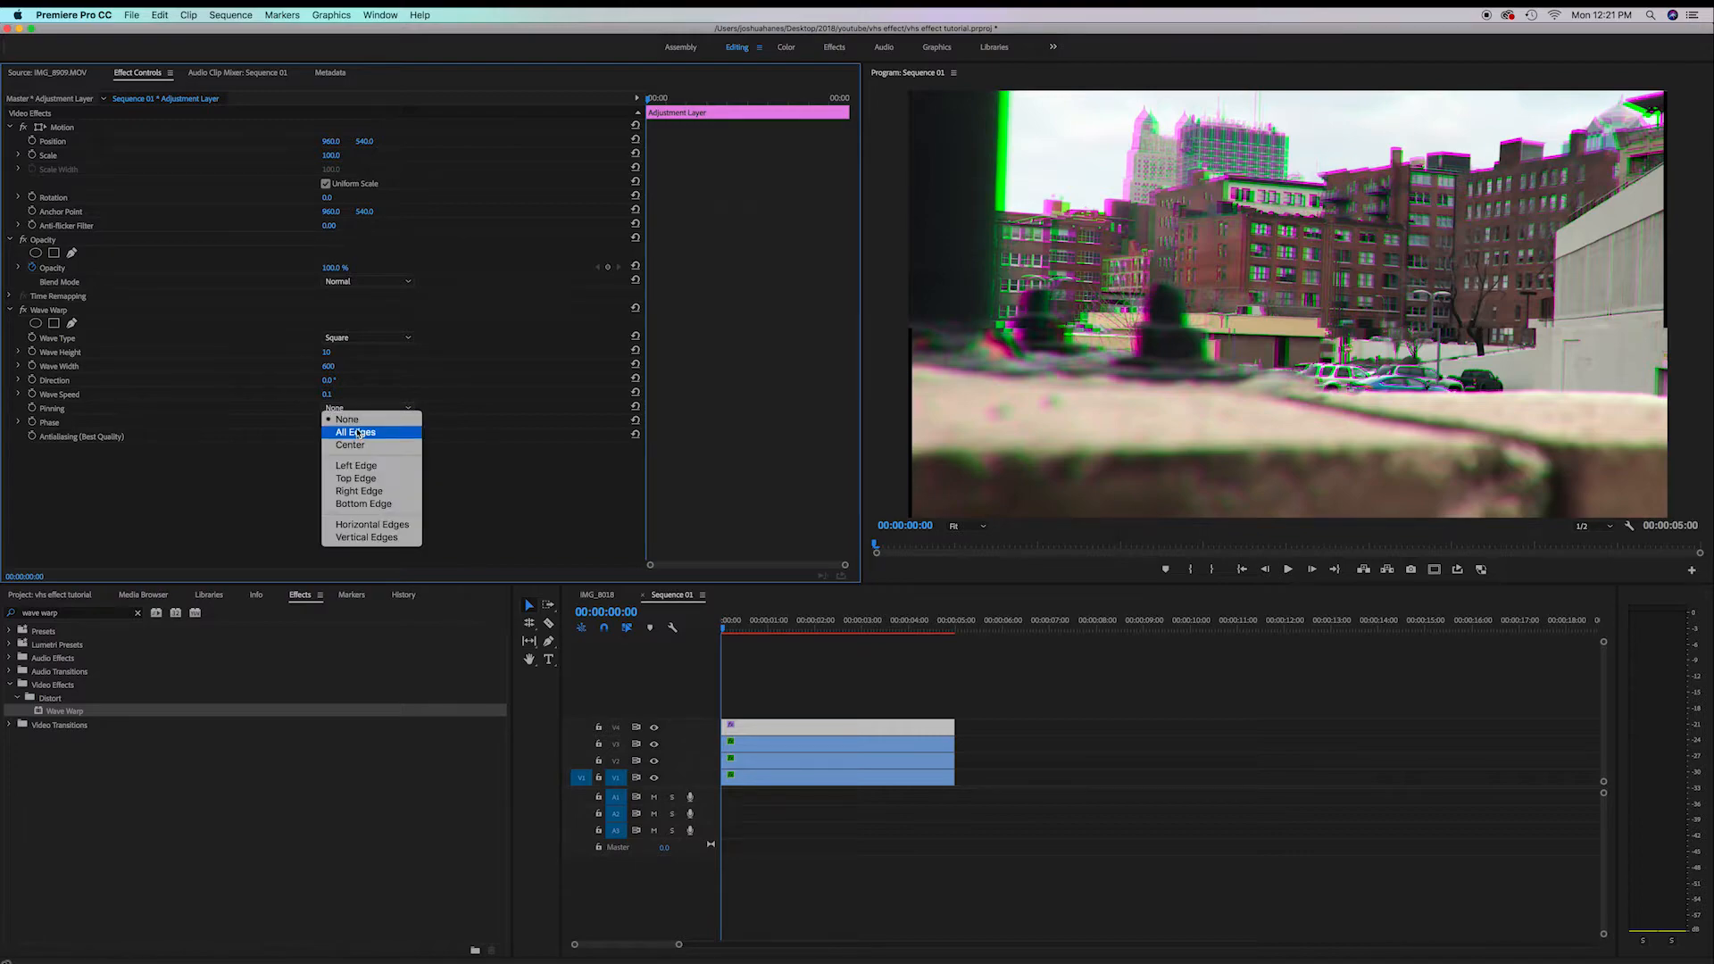
pyautogui.click(357, 433)
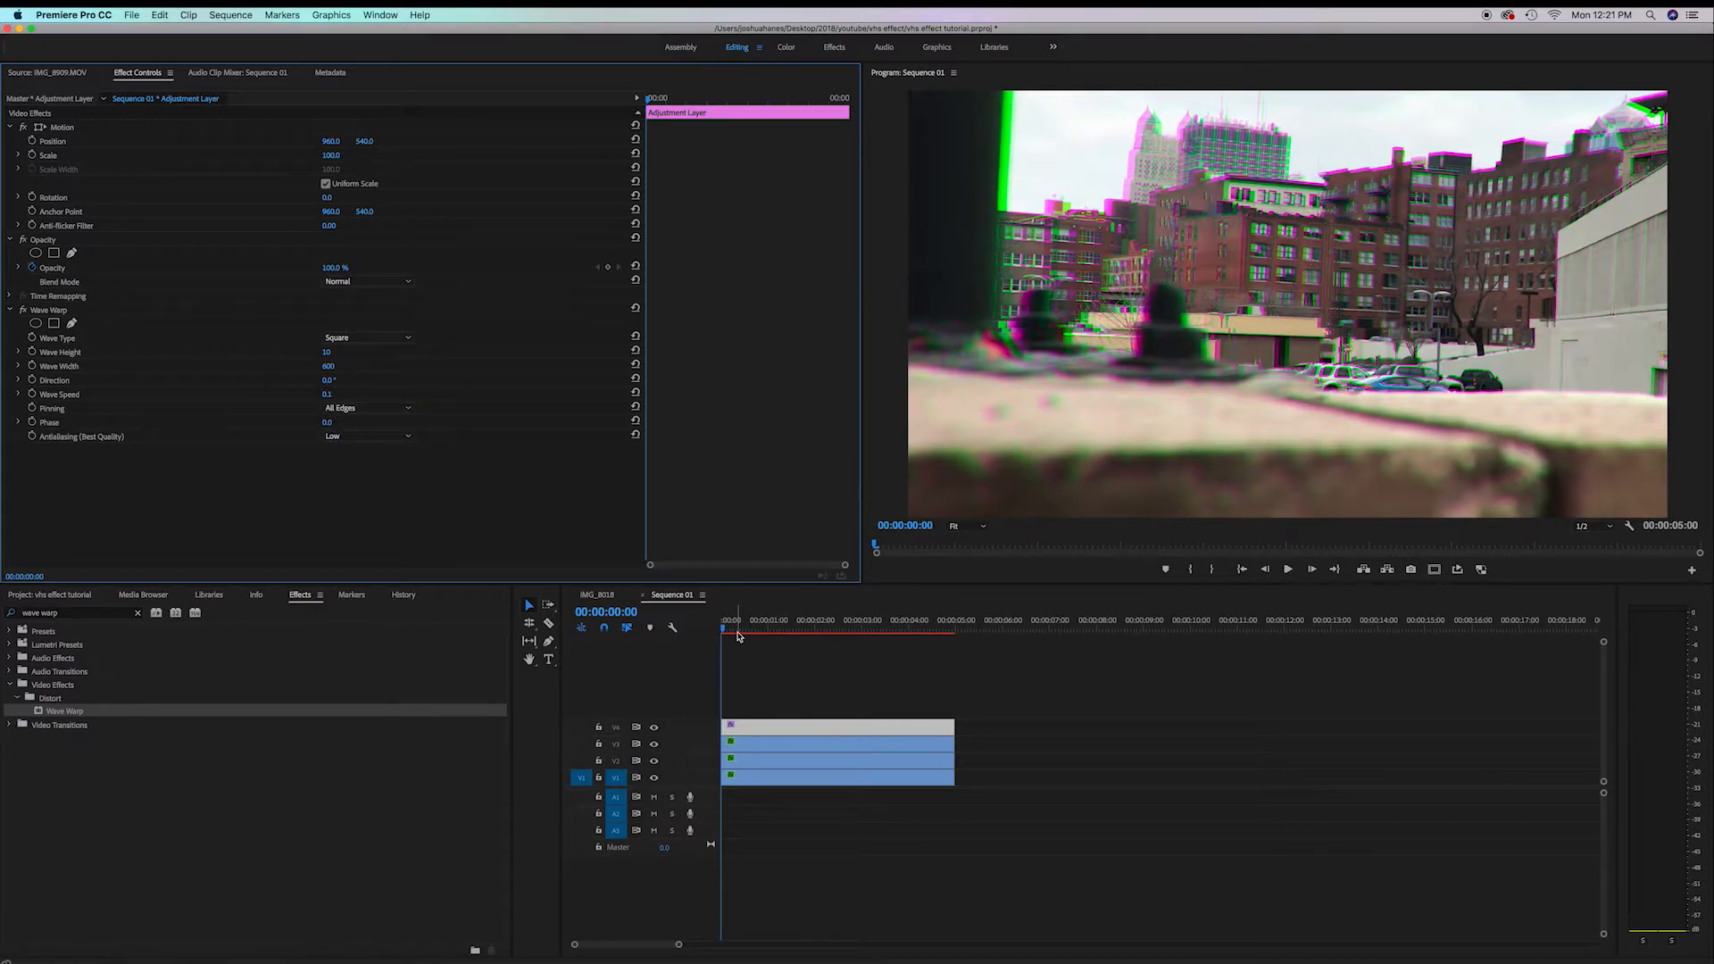
# Search the effects for noise, apply Noise to the adjustment layer, and set its amount to 21%
pyautogui.moveTo(742, 630)
pyautogui.mouseDown()
pyautogui.moveTo(946, 667)
pyautogui.moveTo(722, 643)
pyautogui.mouseUp()
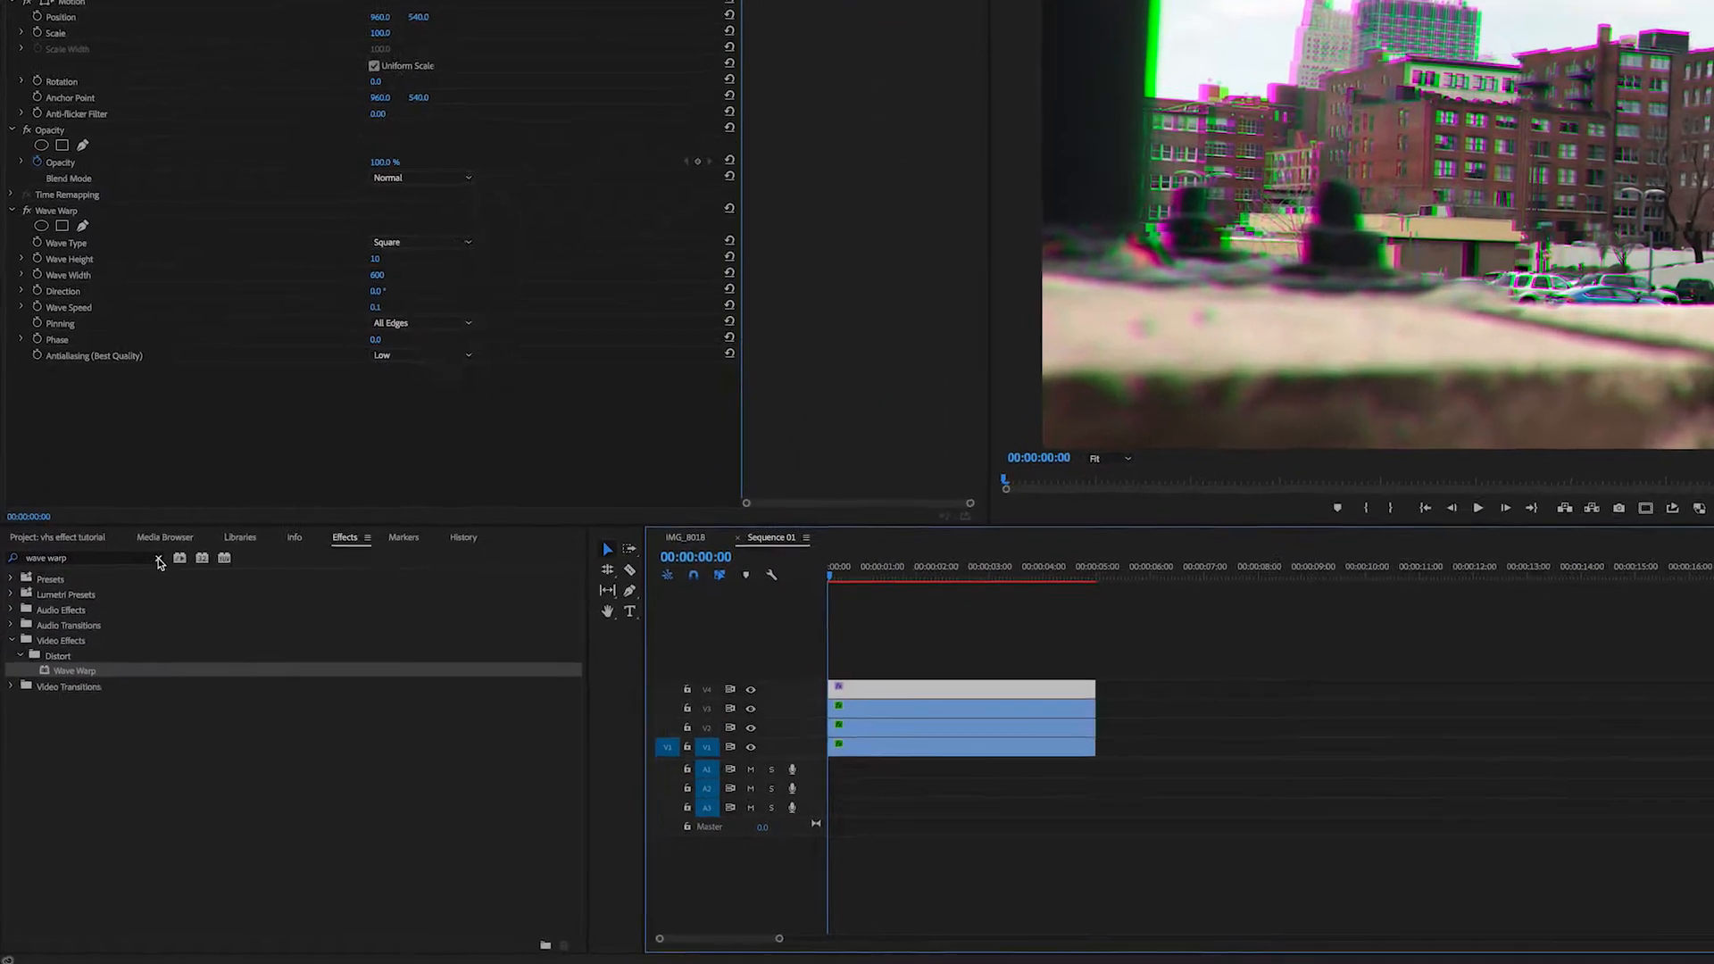
pyautogui.click(158, 559)
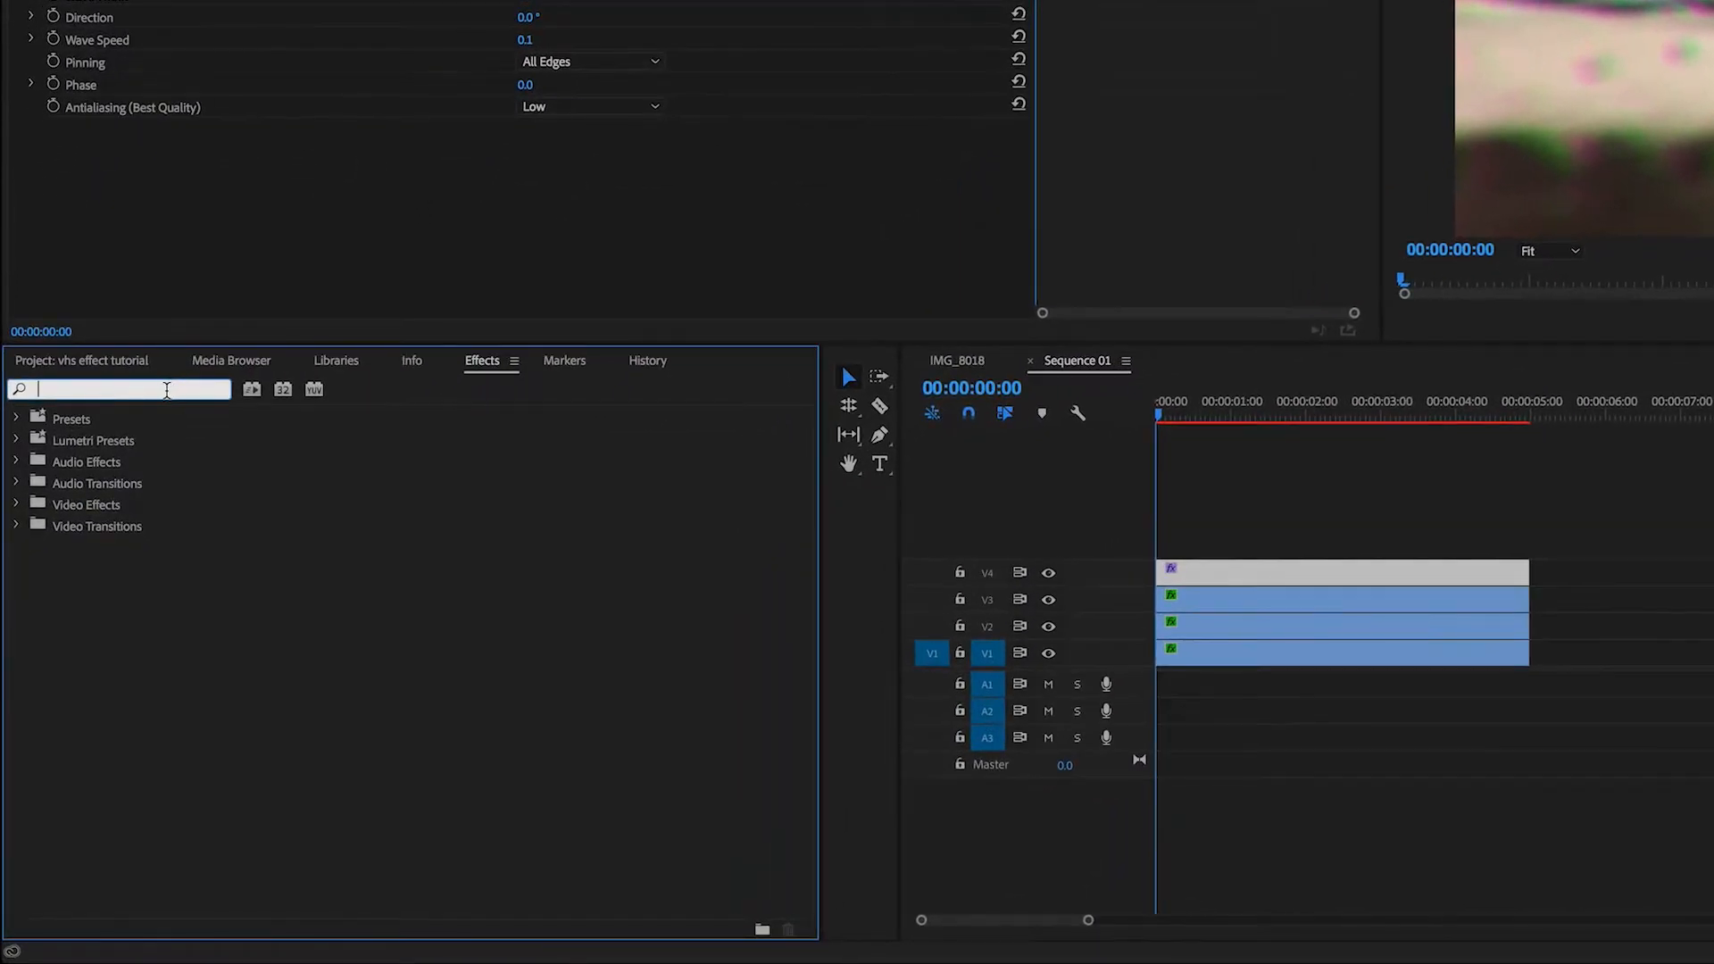
pyautogui.write('noise')
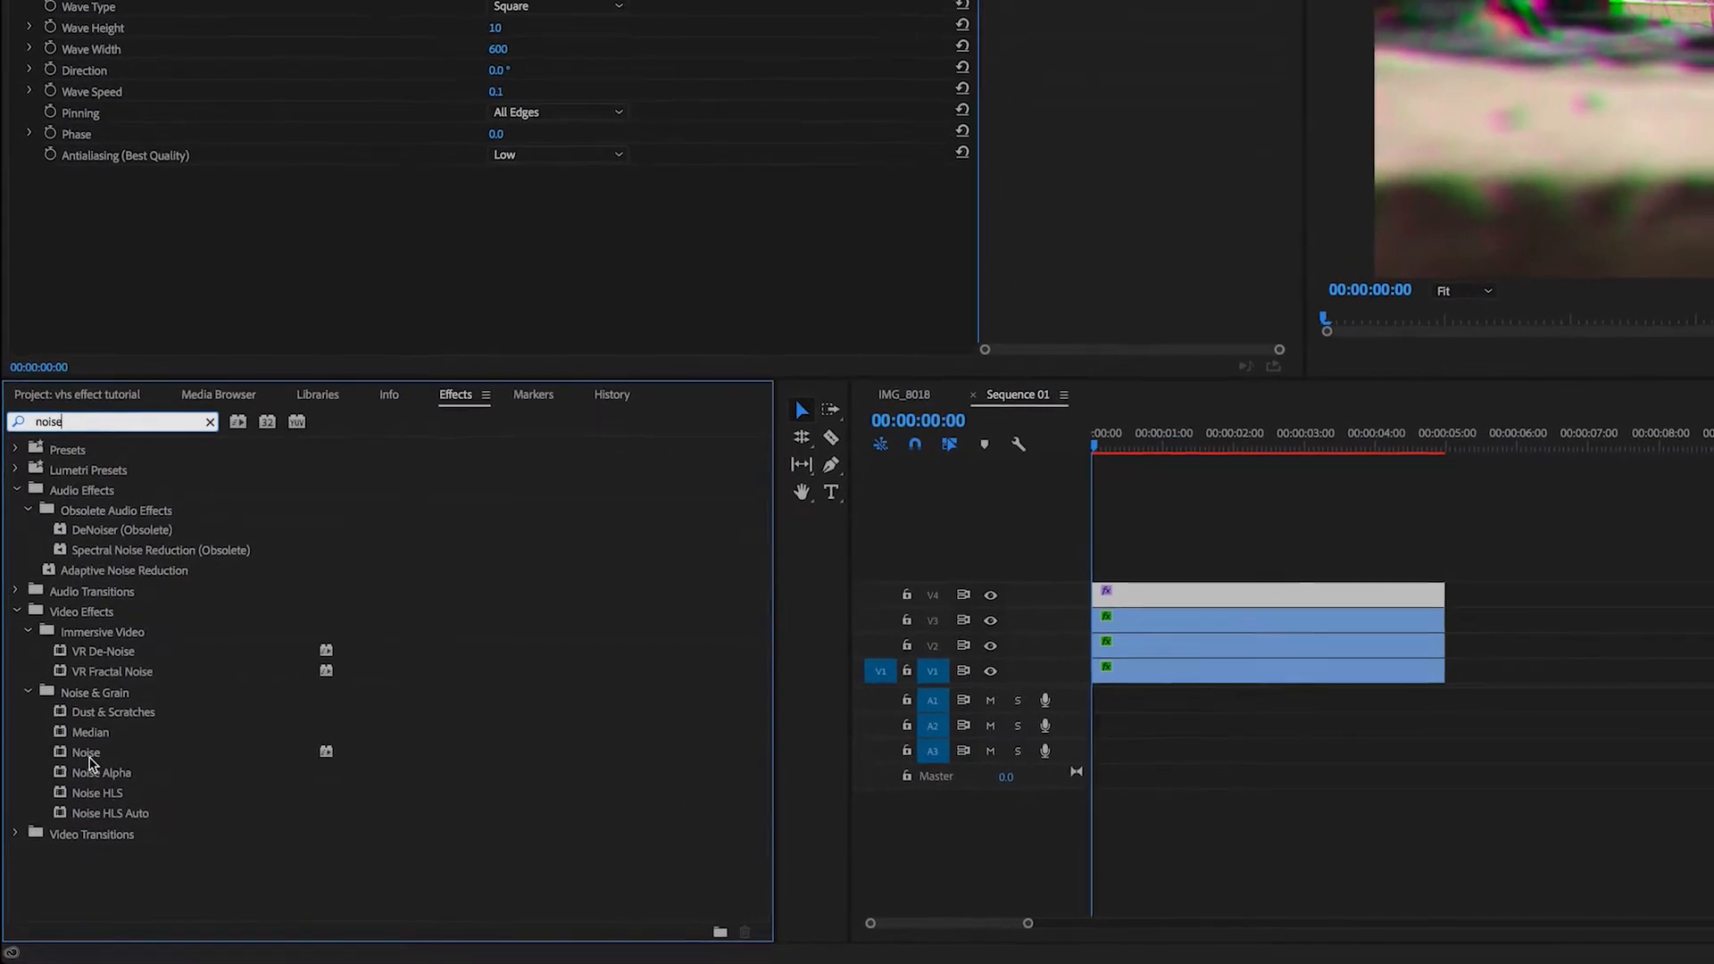
pyautogui.moveTo(90, 762); pyautogui.dragTo(1146, 602)
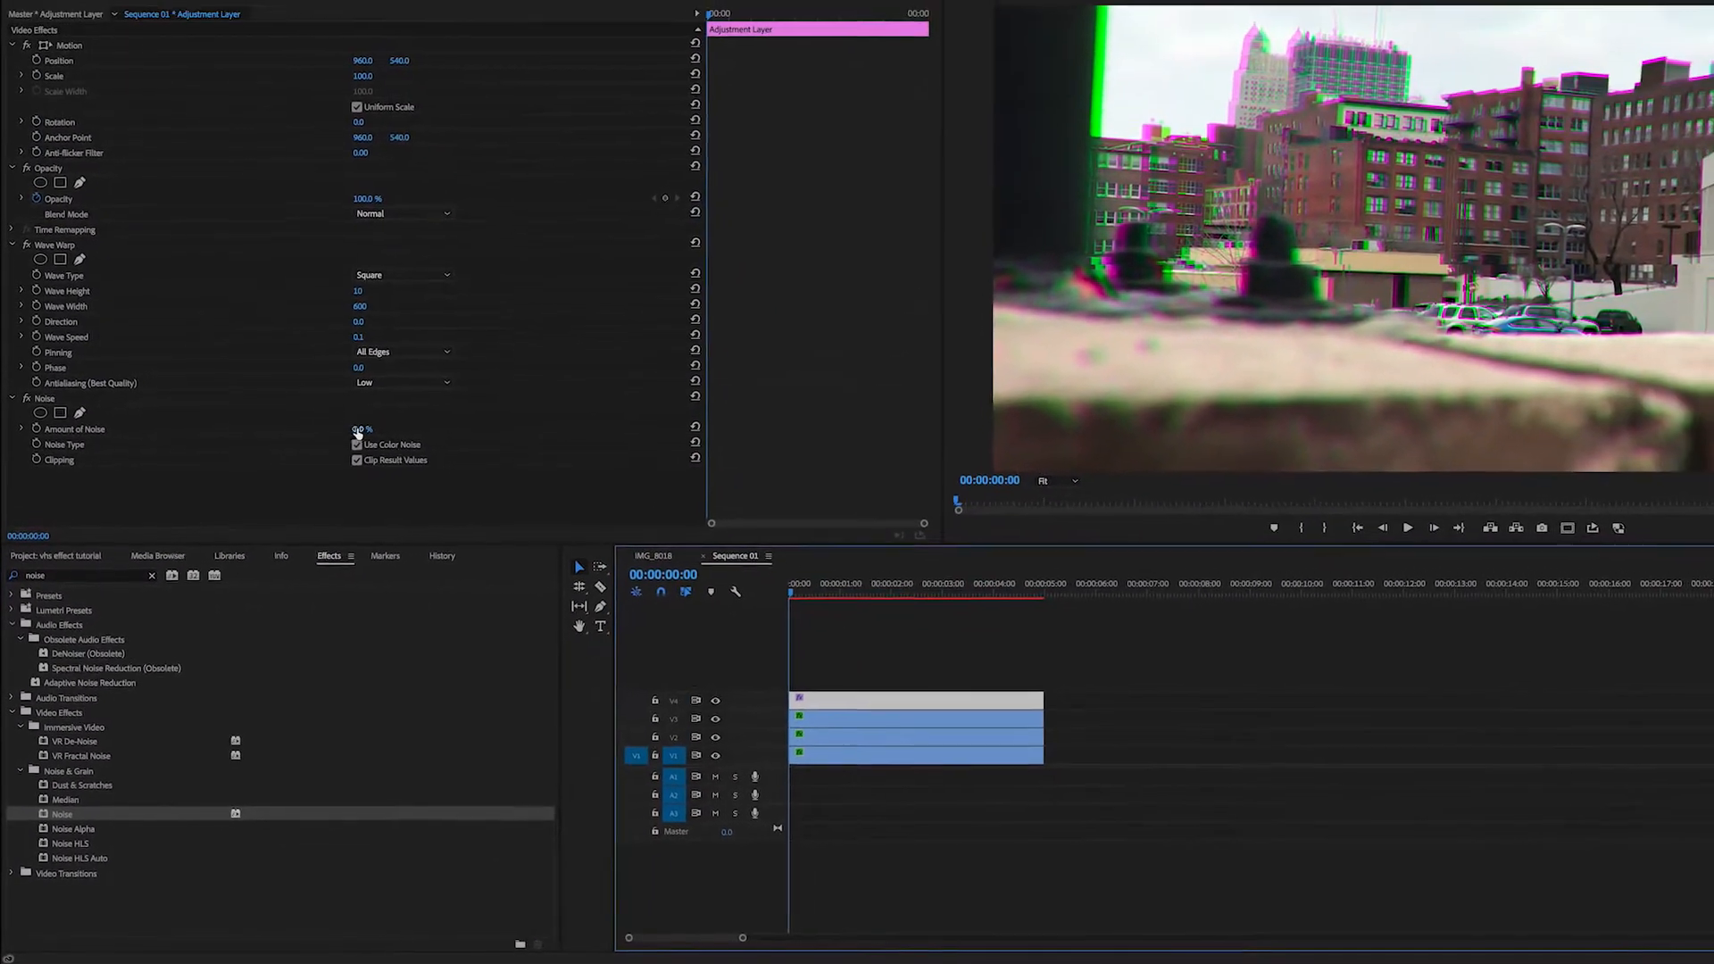
pyautogui.moveTo(358, 433); pyautogui.dragTo(369, 432)
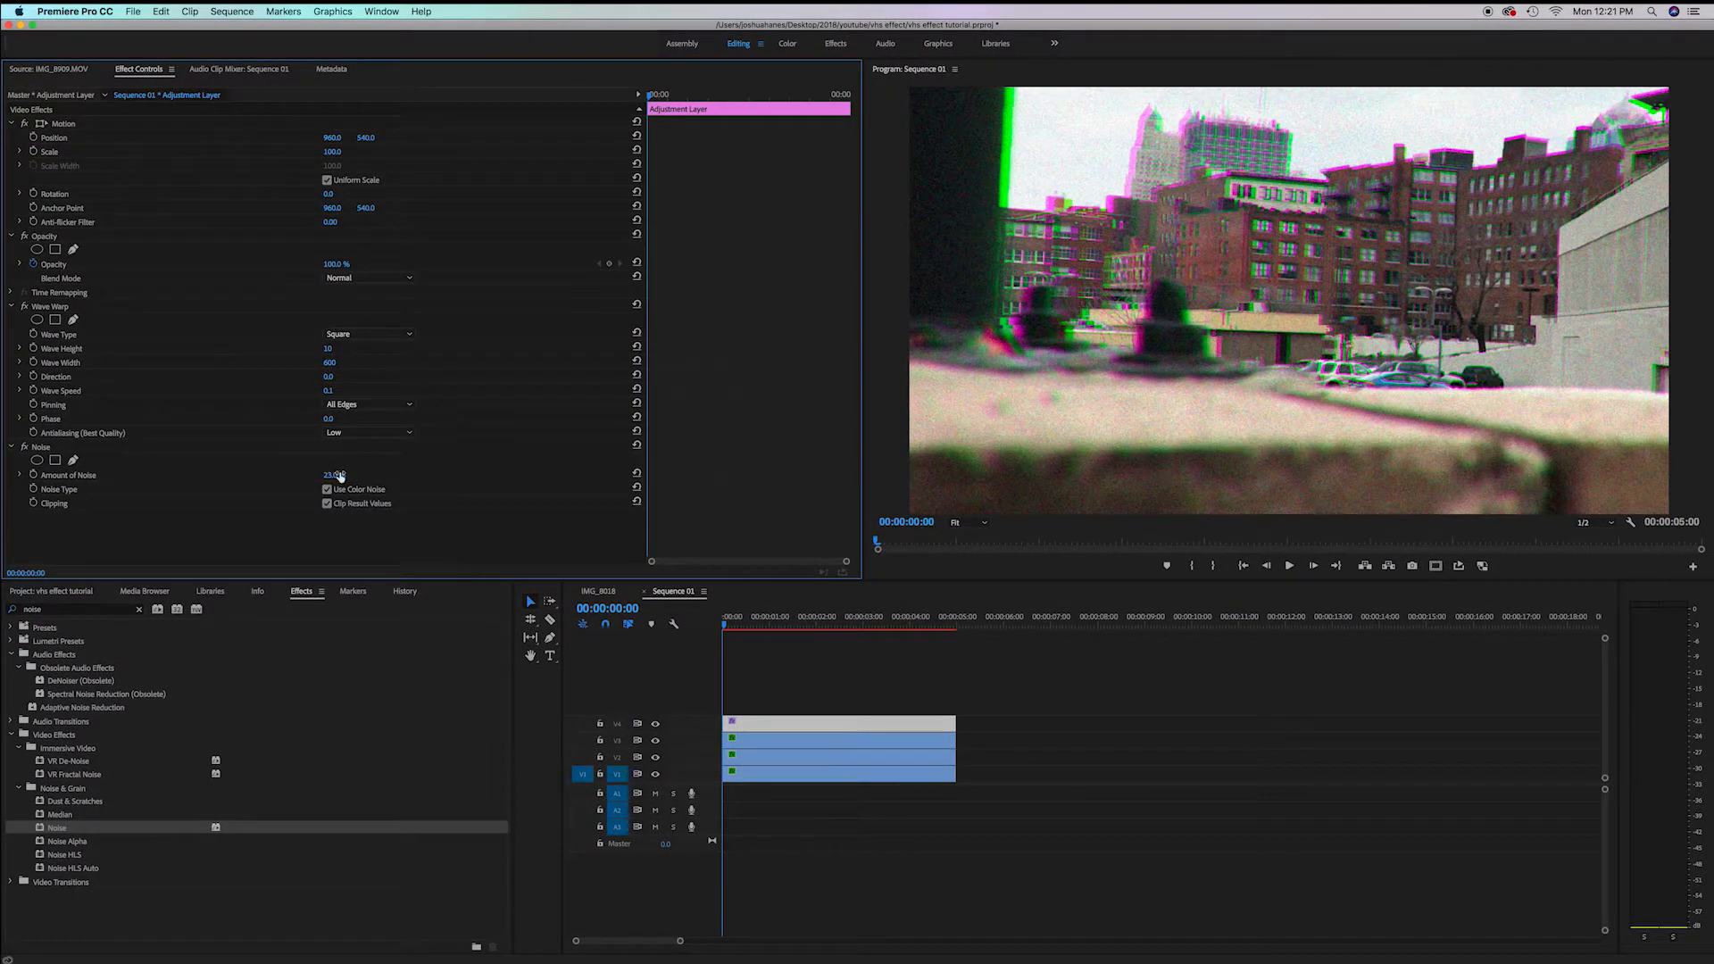
# Keyframe the Amount of Noise at 21% around 0:25 and 1:23, with a 38% keyframe near 1:09
pyautogui.click(767, 627)
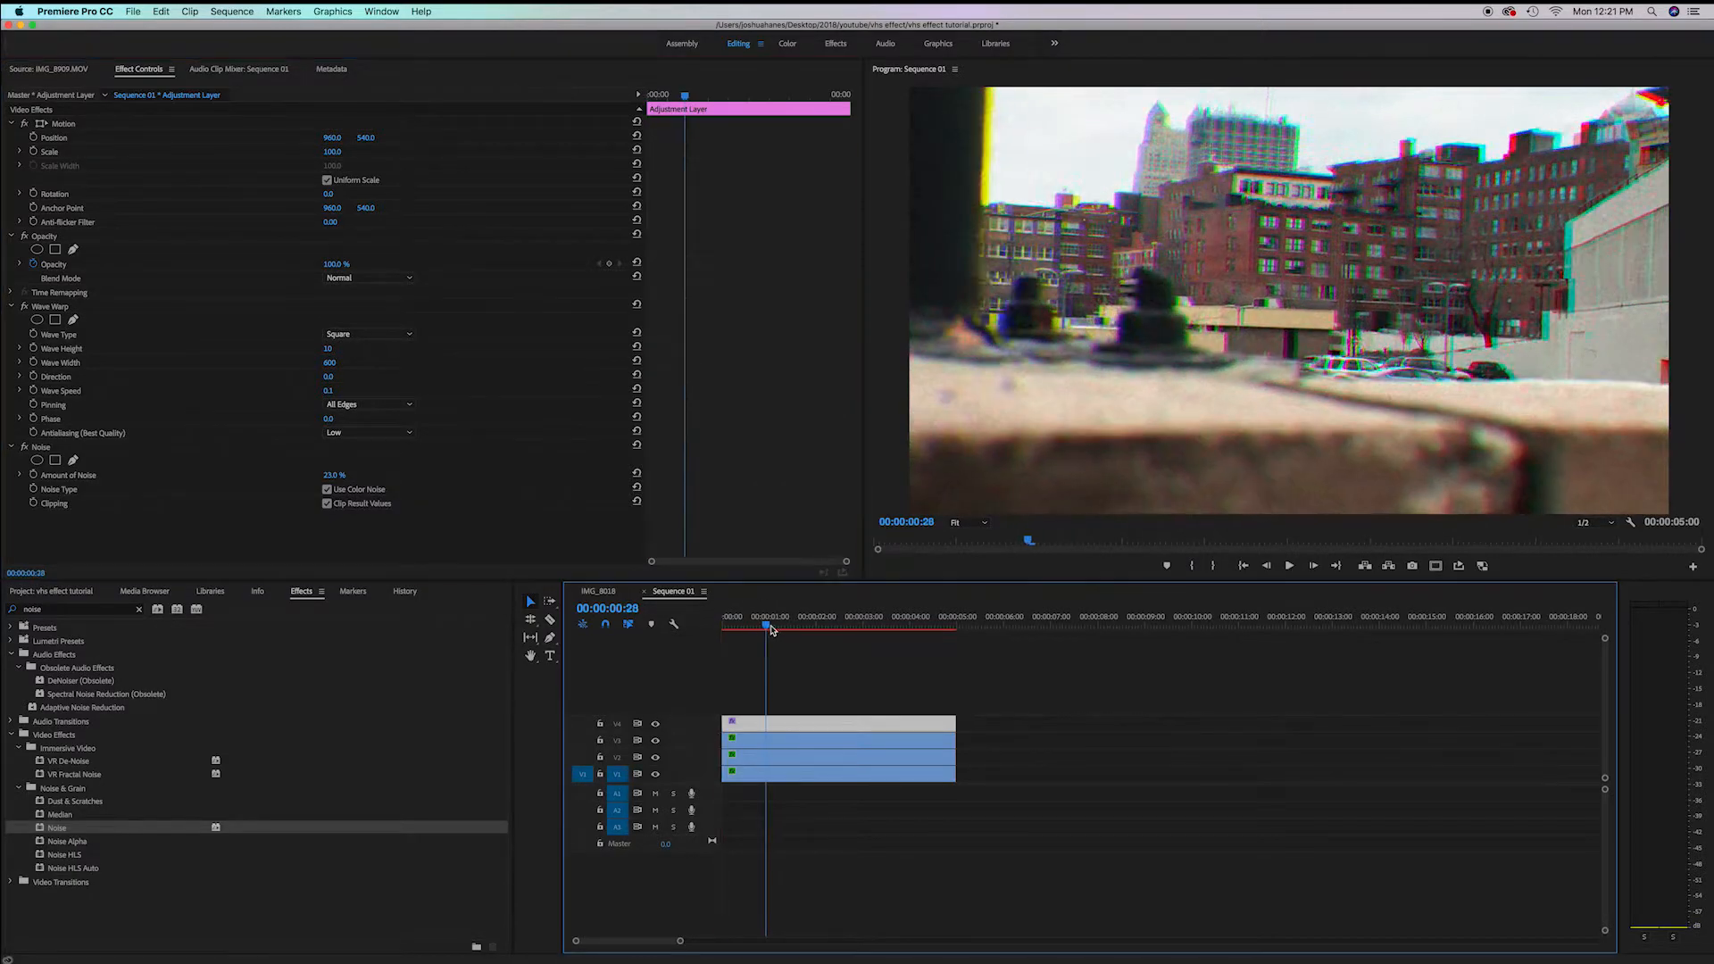
pyautogui.press('space')
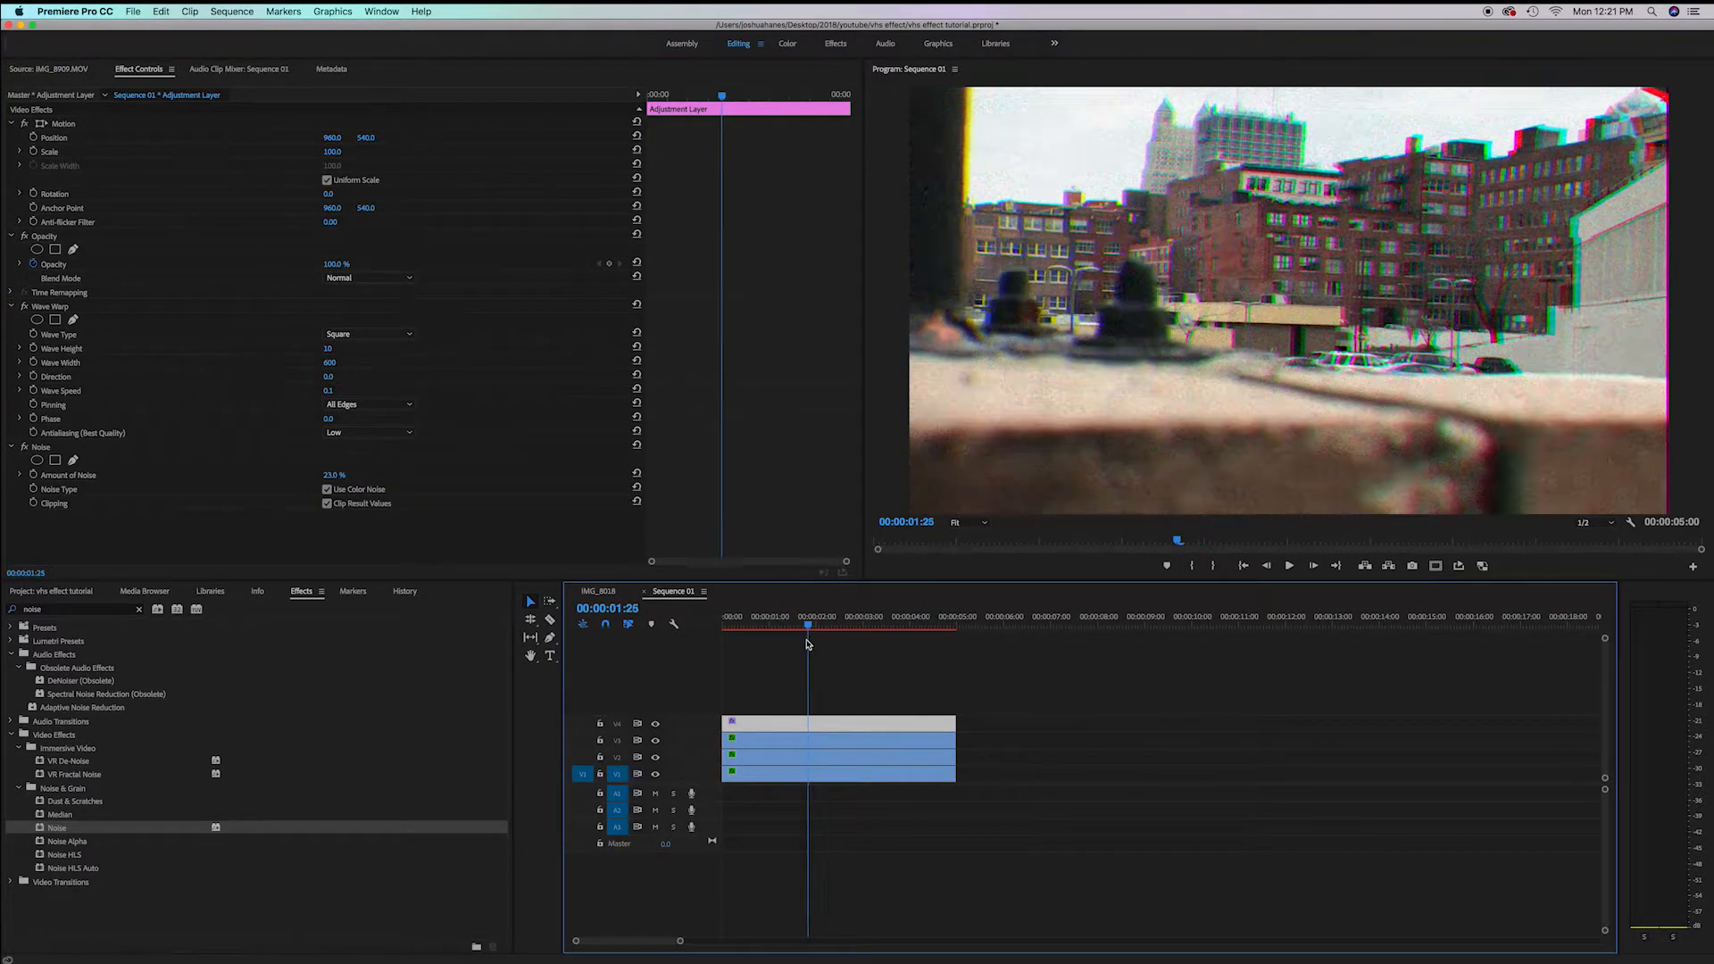
pyautogui.click(763, 627)
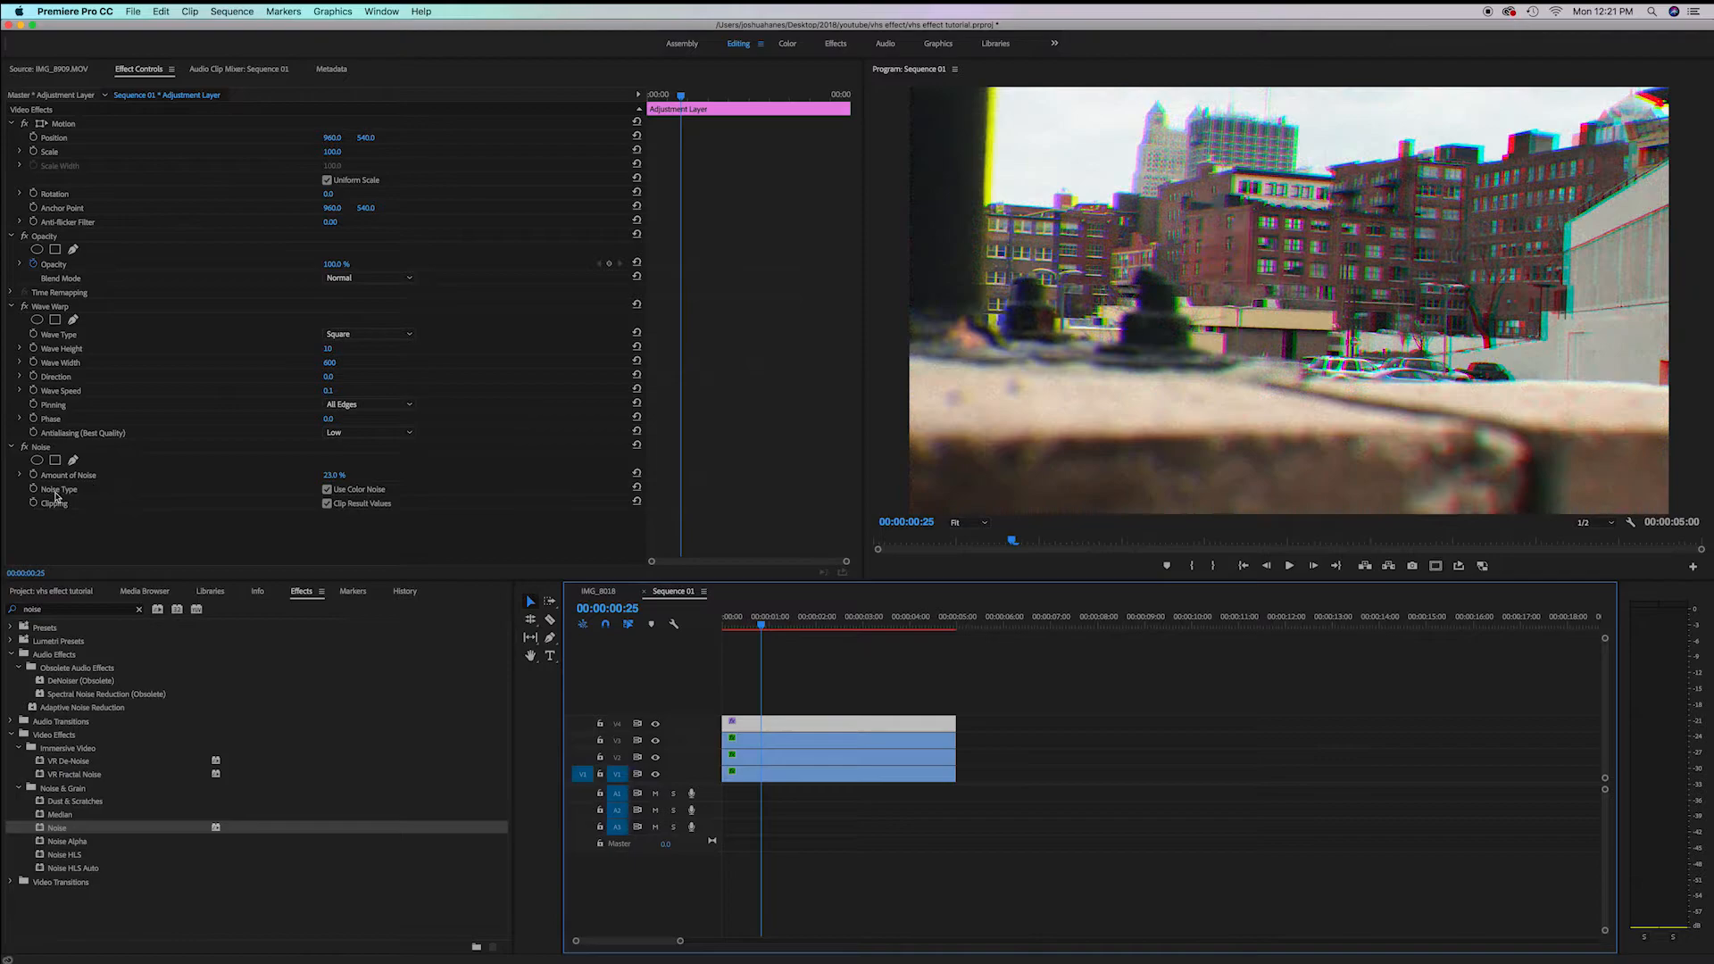
pyautogui.click(34, 474)
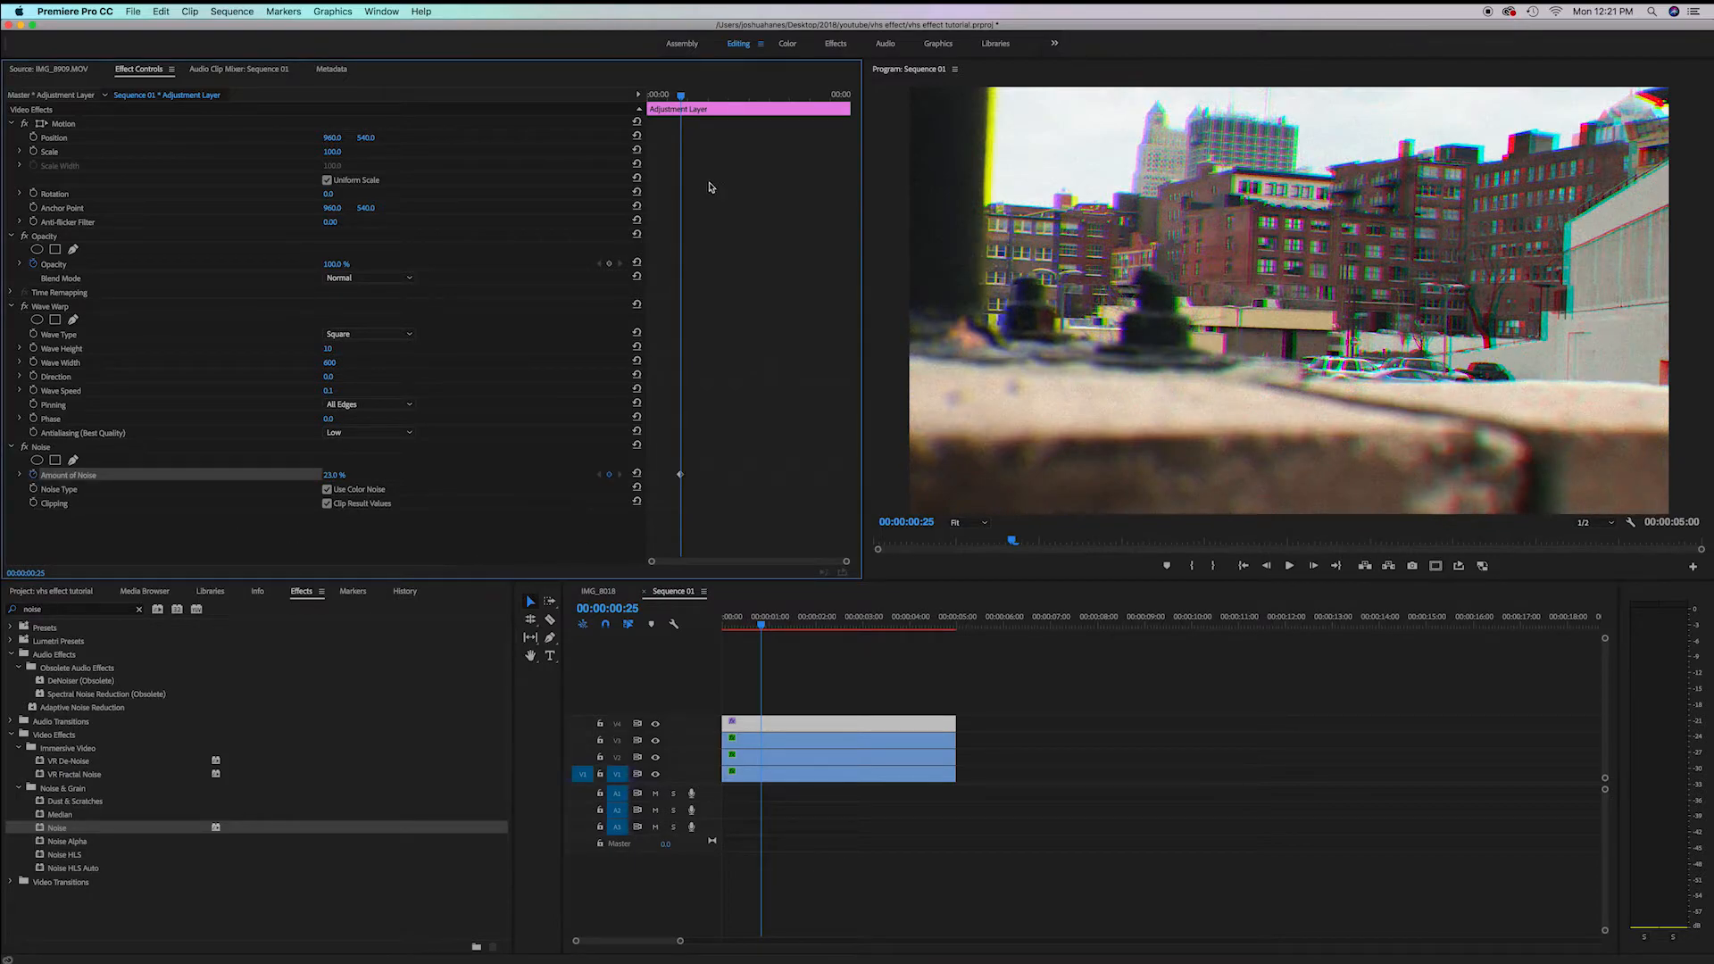
pyautogui.moveTo(684, 99); pyautogui.dragTo(720, 99)
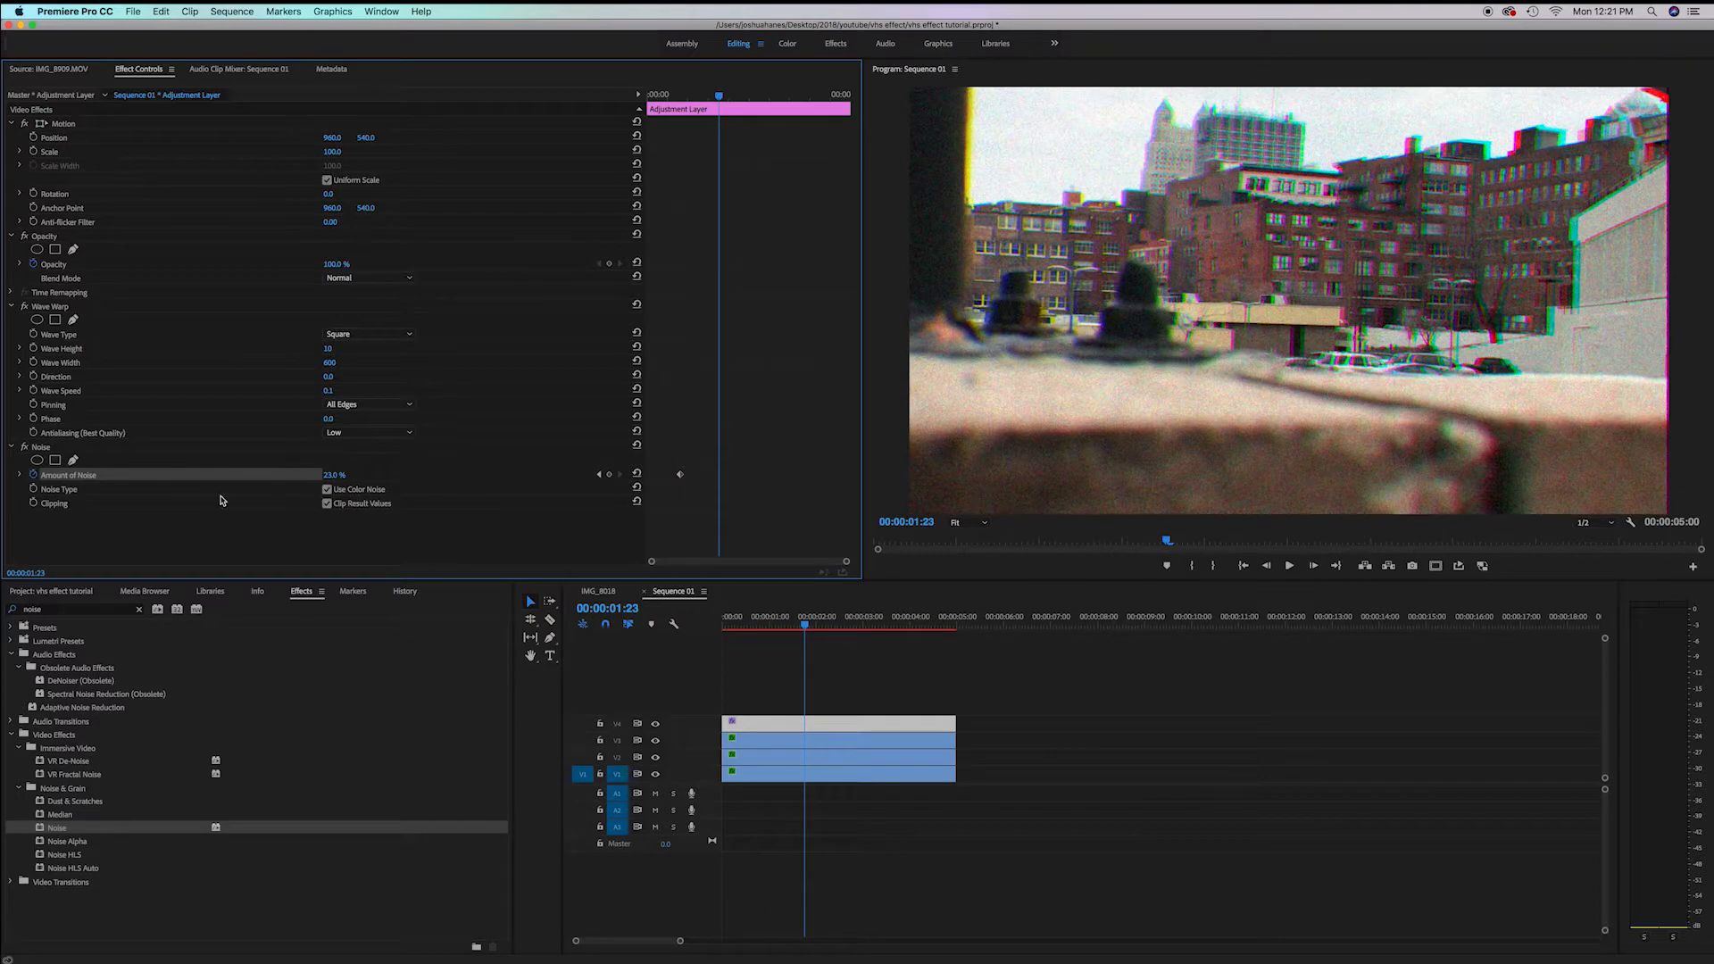
pyautogui.click(607, 478)
pyautogui.moveTo(711, 95); pyautogui.dragTo(702, 101)
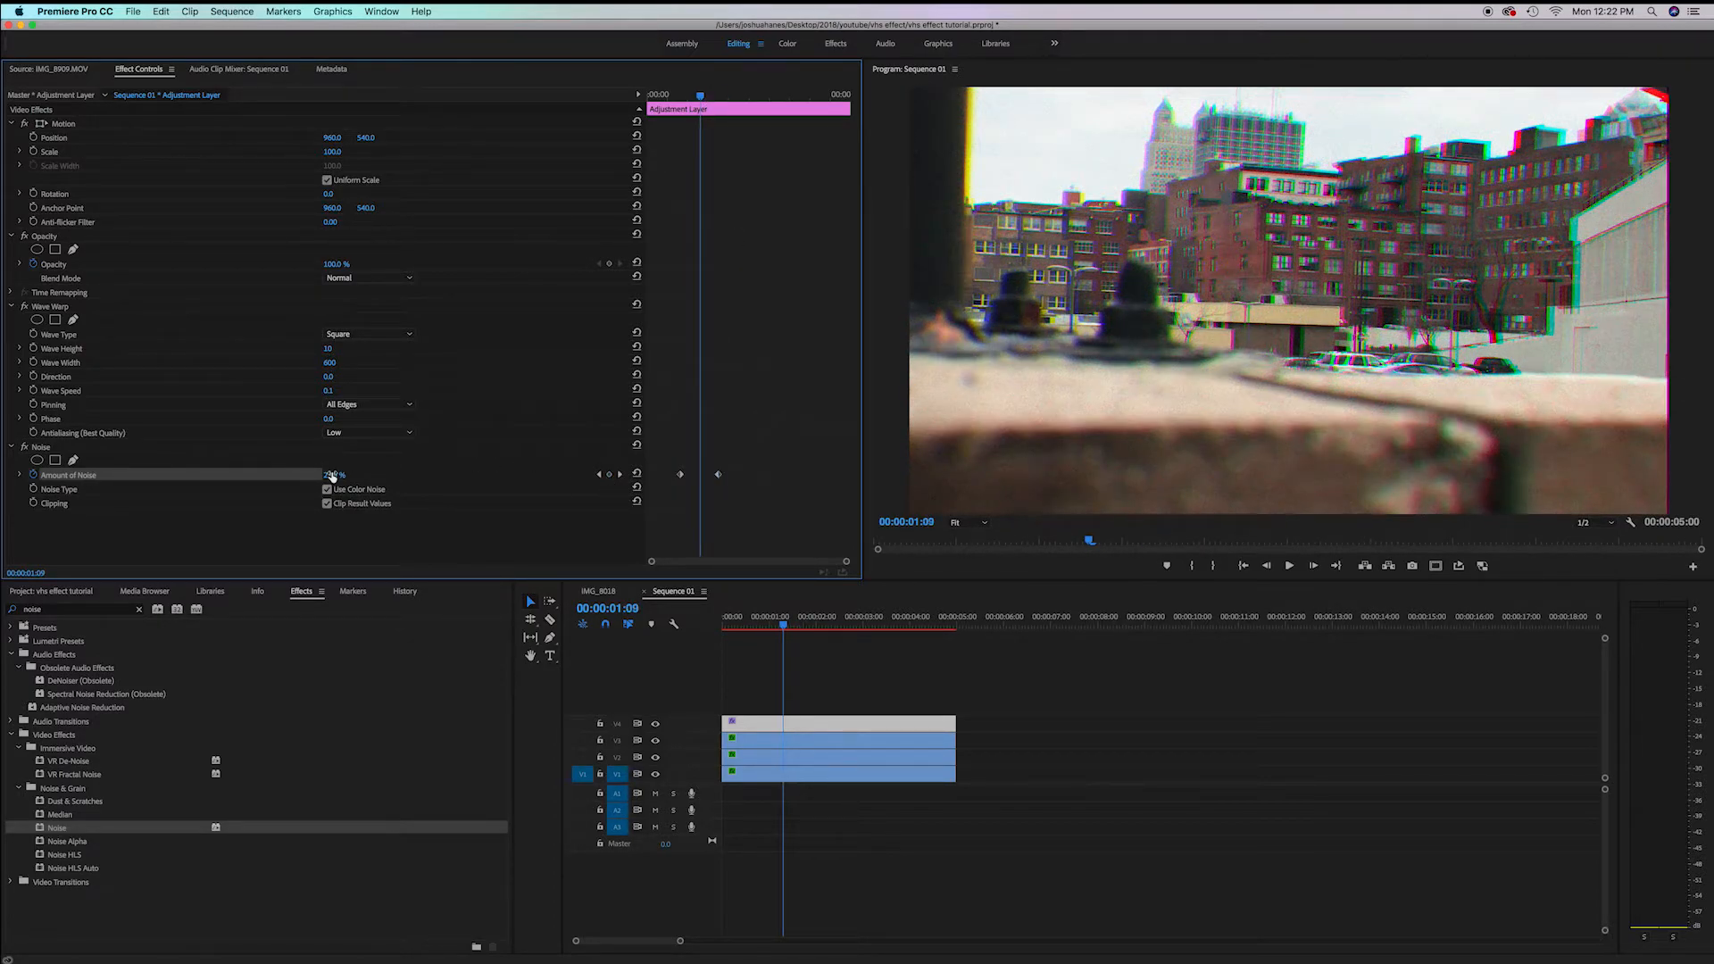
pyautogui.moveTo(331, 476); pyautogui.dragTo(349, 476)
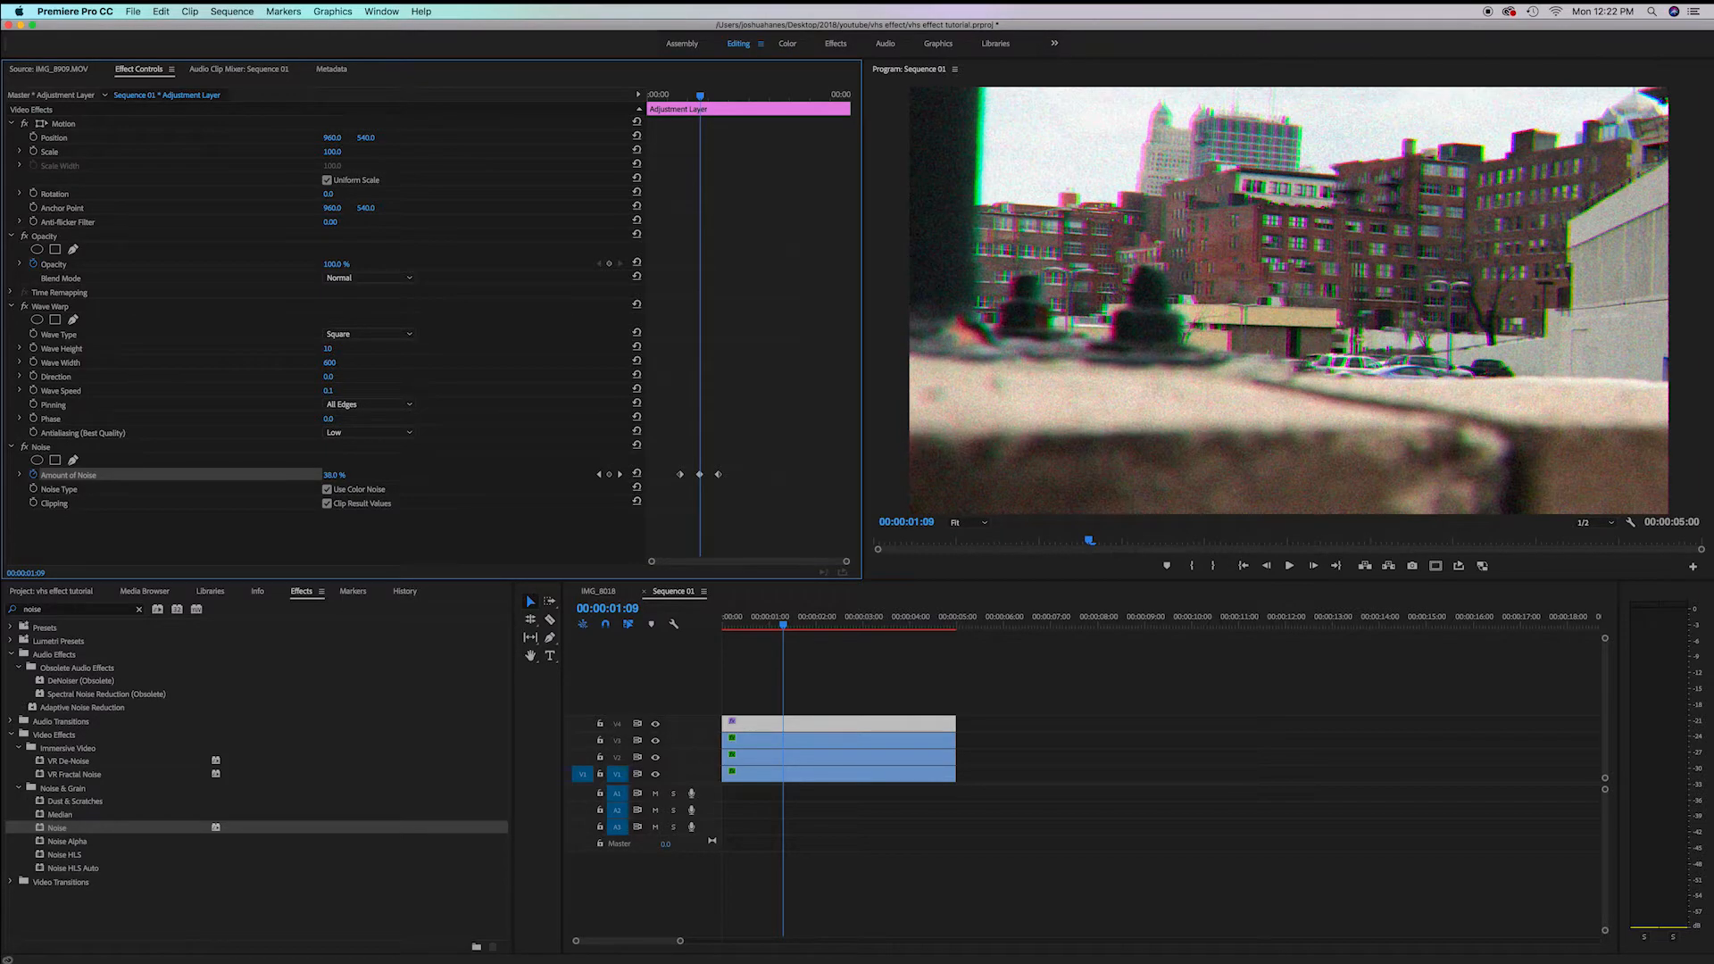
# Select the noise keyframes and repeat them around the three-second mark
pyautogui.moveTo(739, 475); pyautogui.dragTo(676, 488)
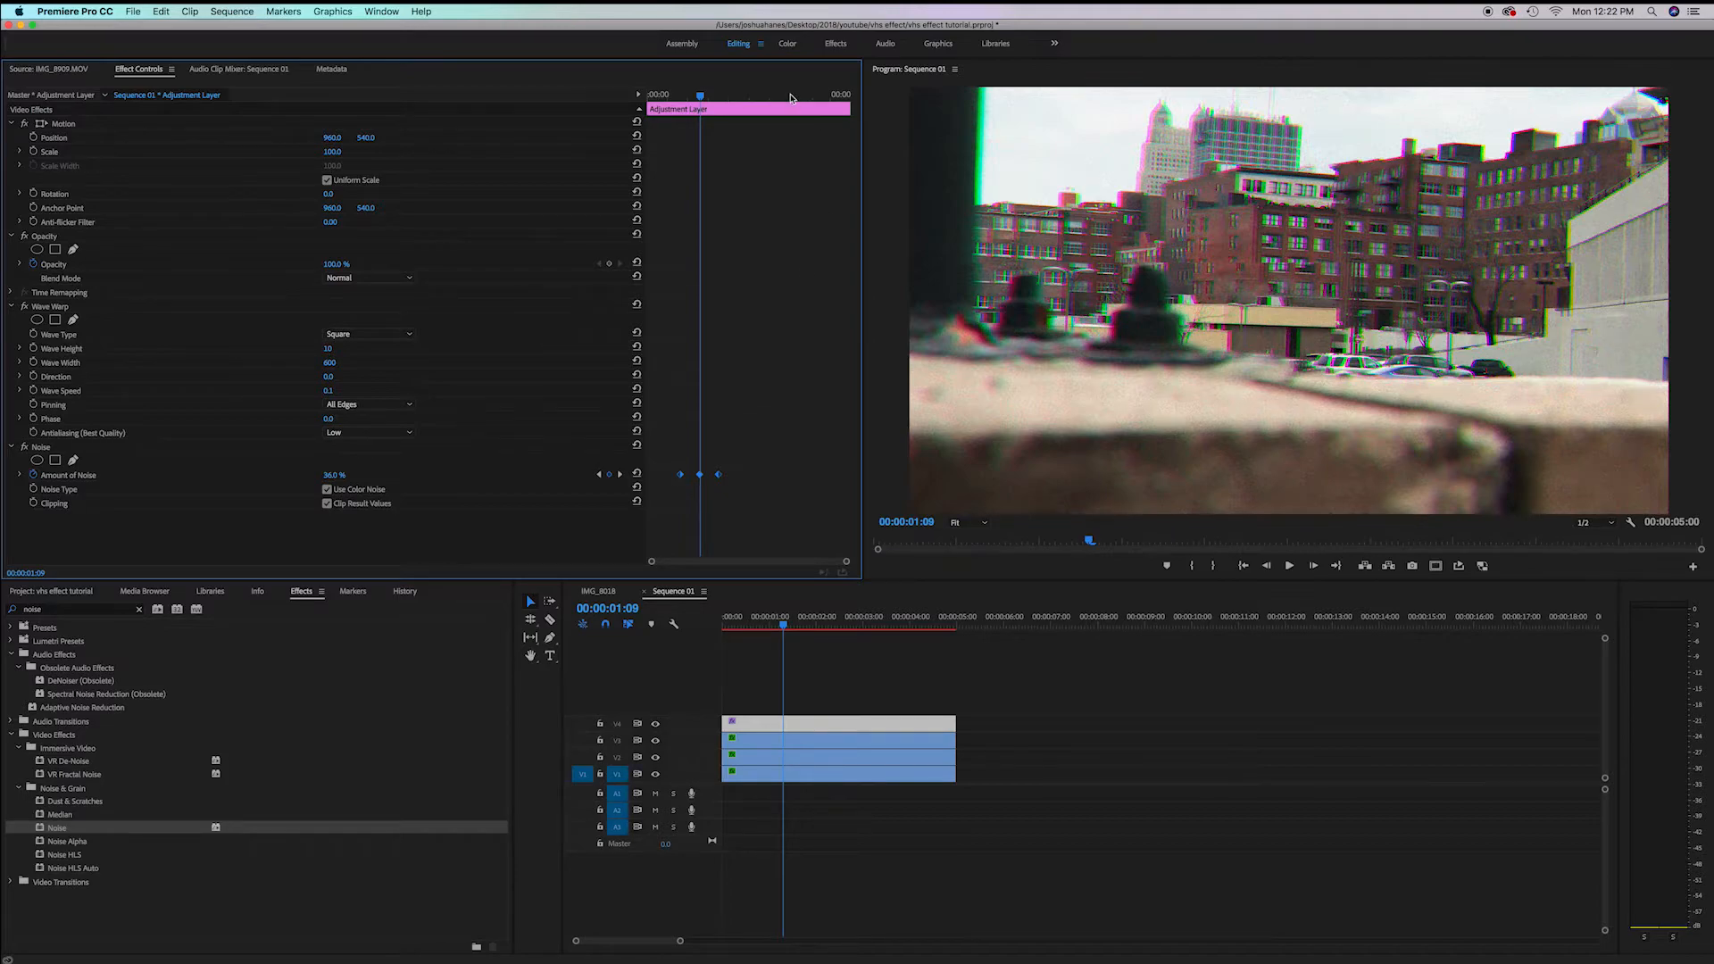
pyautogui.moveTo(790, 97); pyautogui.dragTo(779, 102)
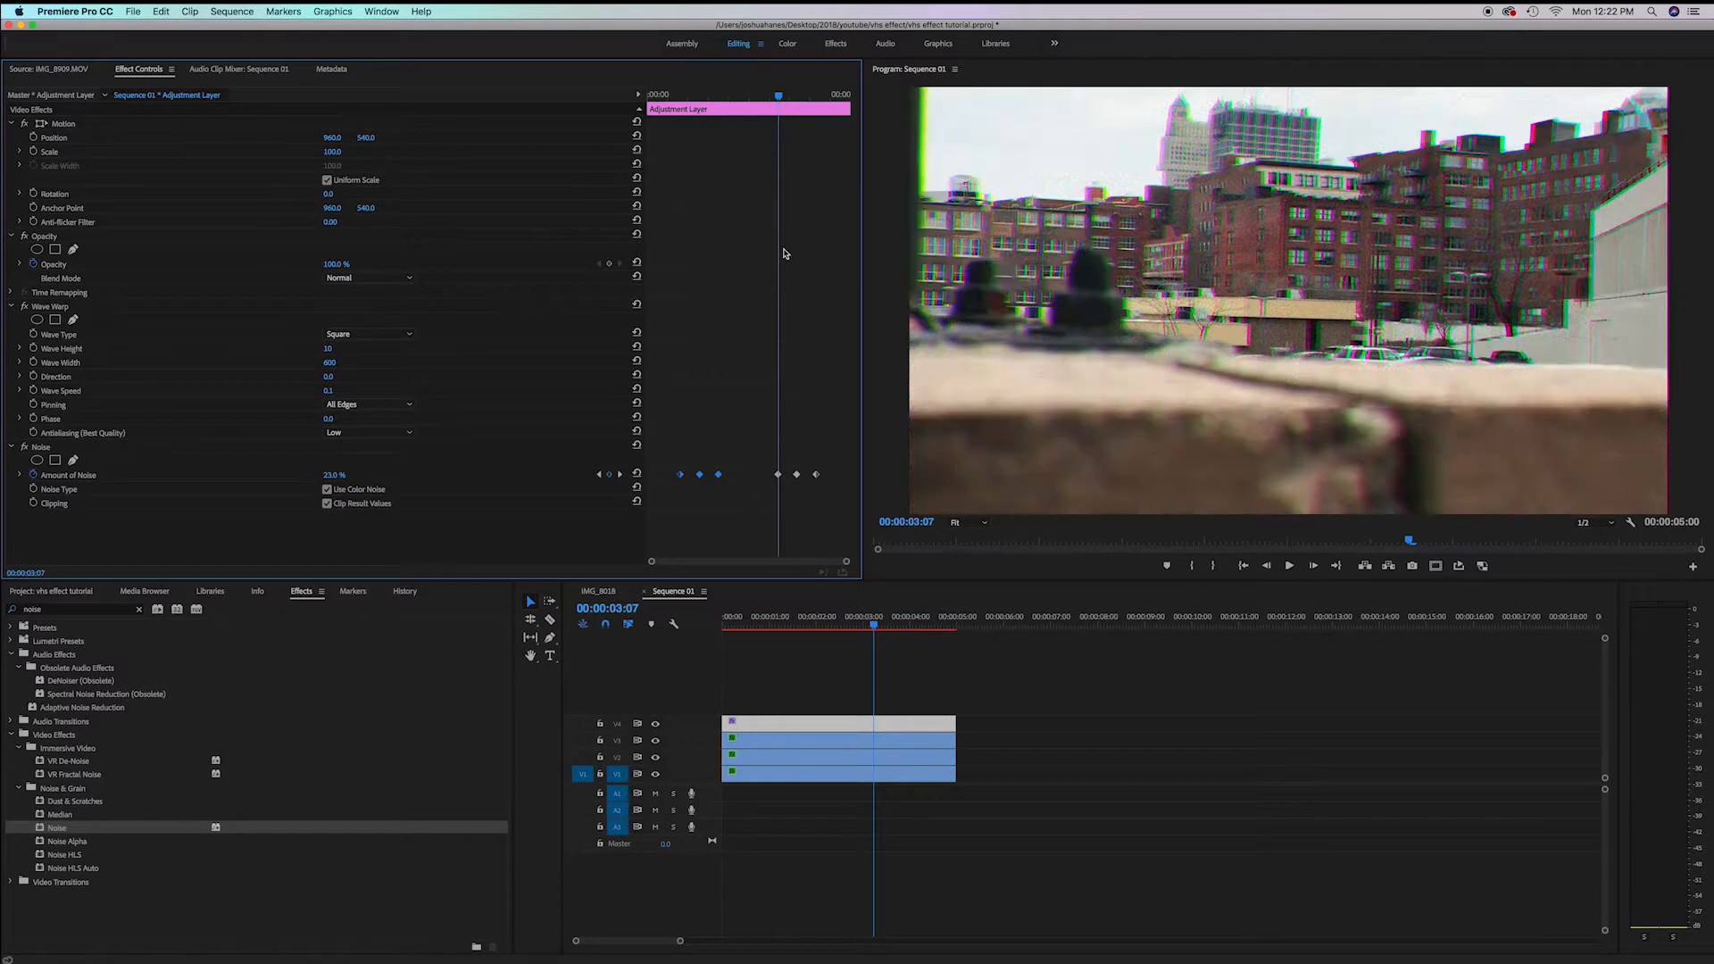
pyautogui.moveTo(782, 617); pyautogui.dragTo(944, 632)
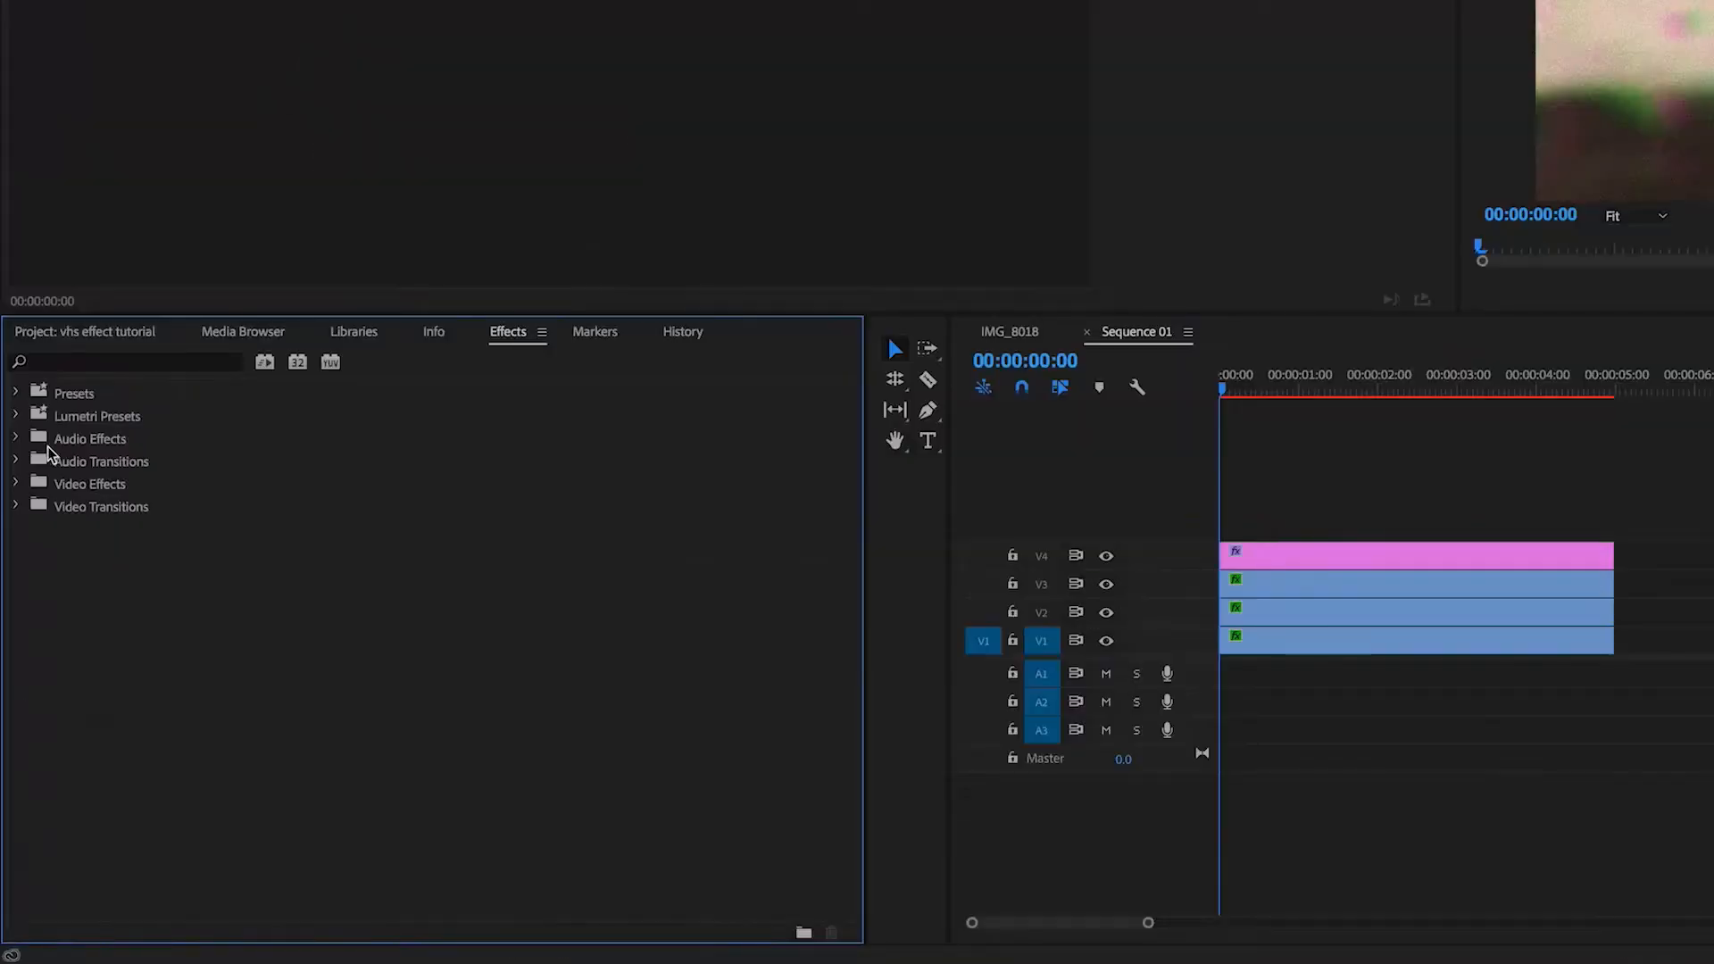
# Apply Lumetri Color from the Color Correction video effects to the adjustment layer
pyautogui.click(15, 483)
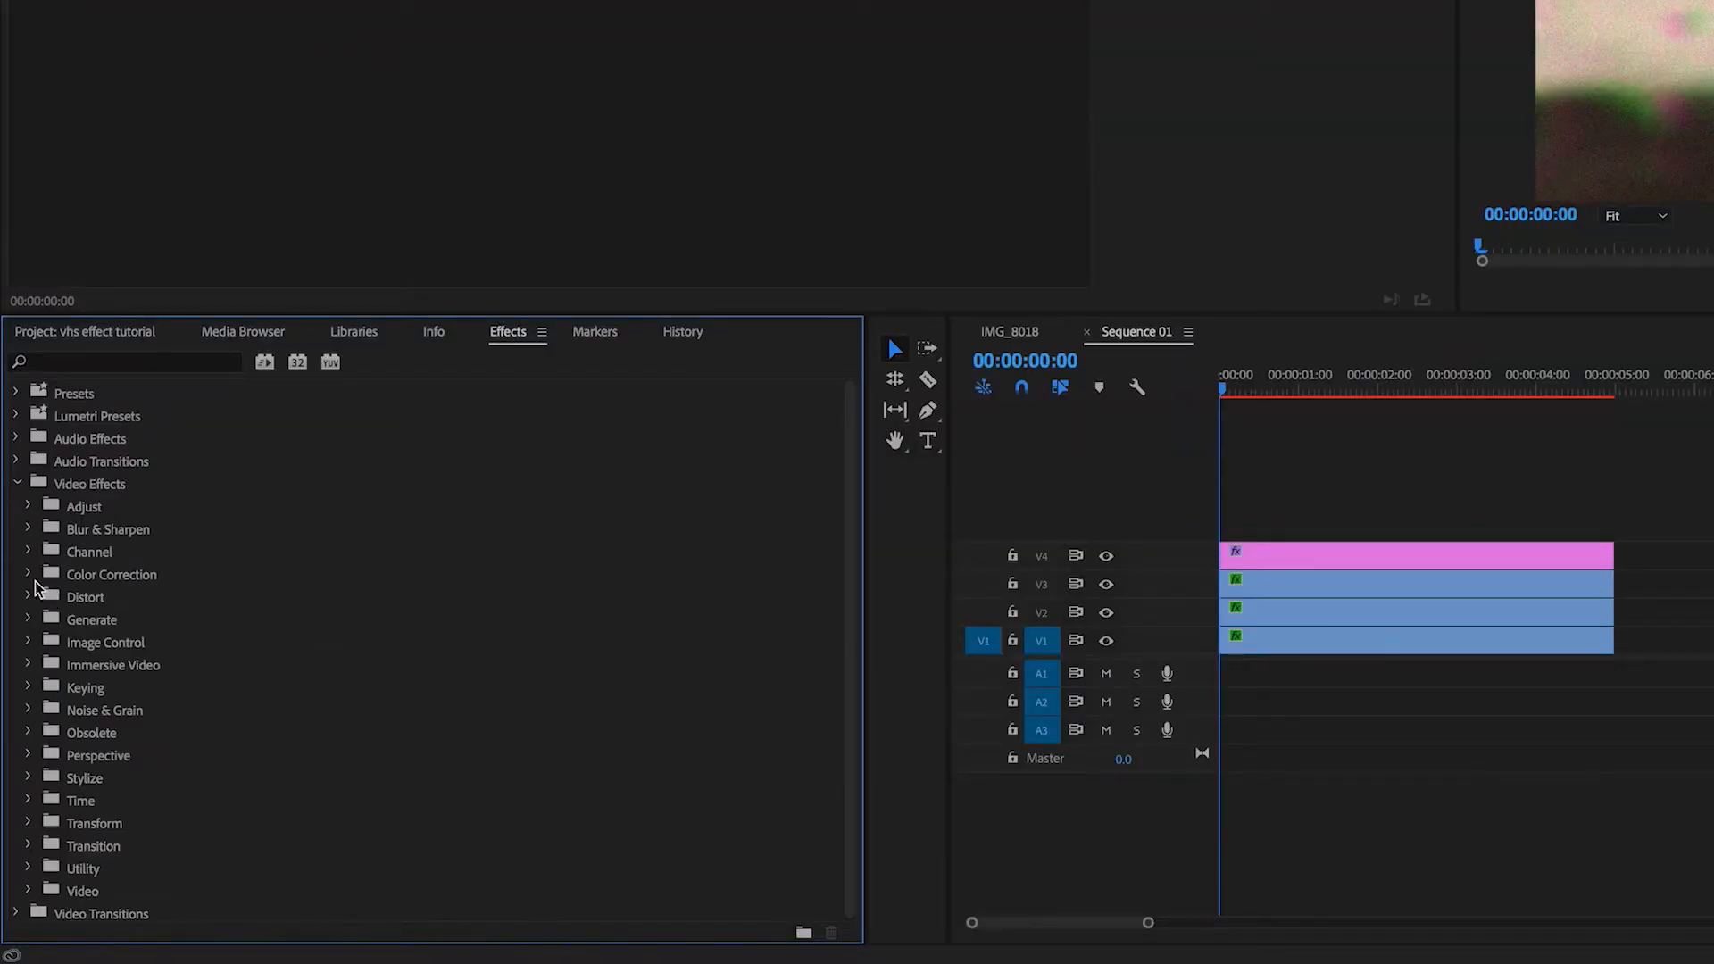
pyautogui.click(29, 575)
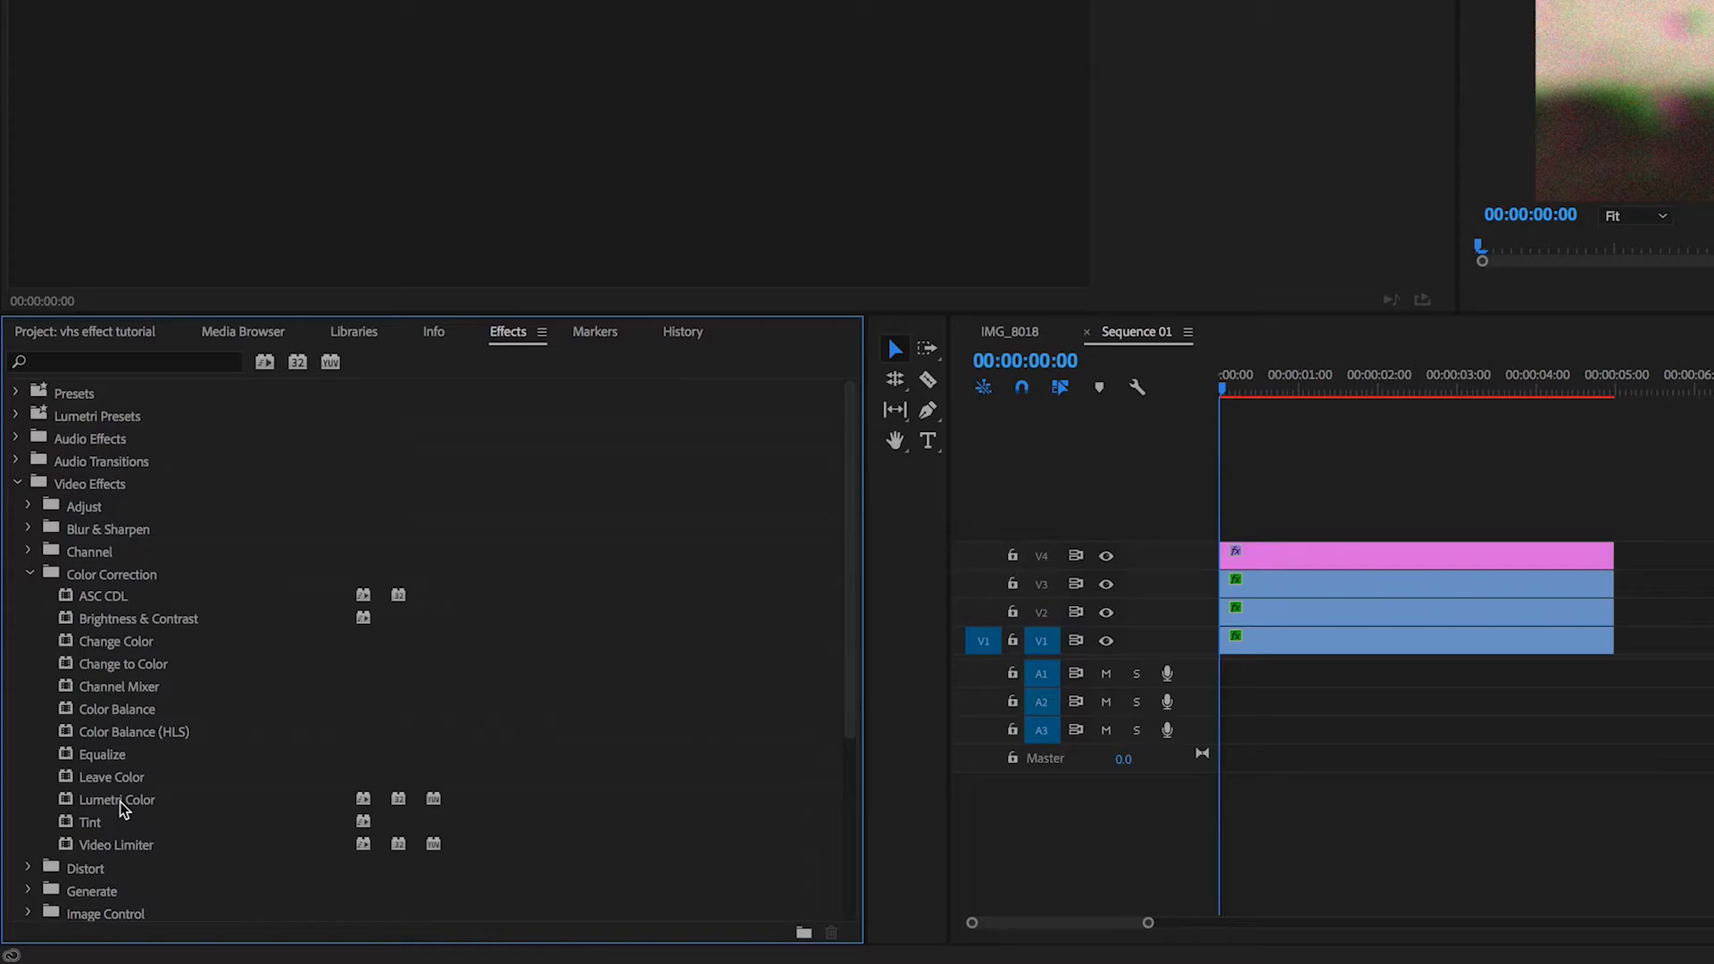
pyautogui.moveTo(124, 808); pyautogui.dragTo(1428, 558)
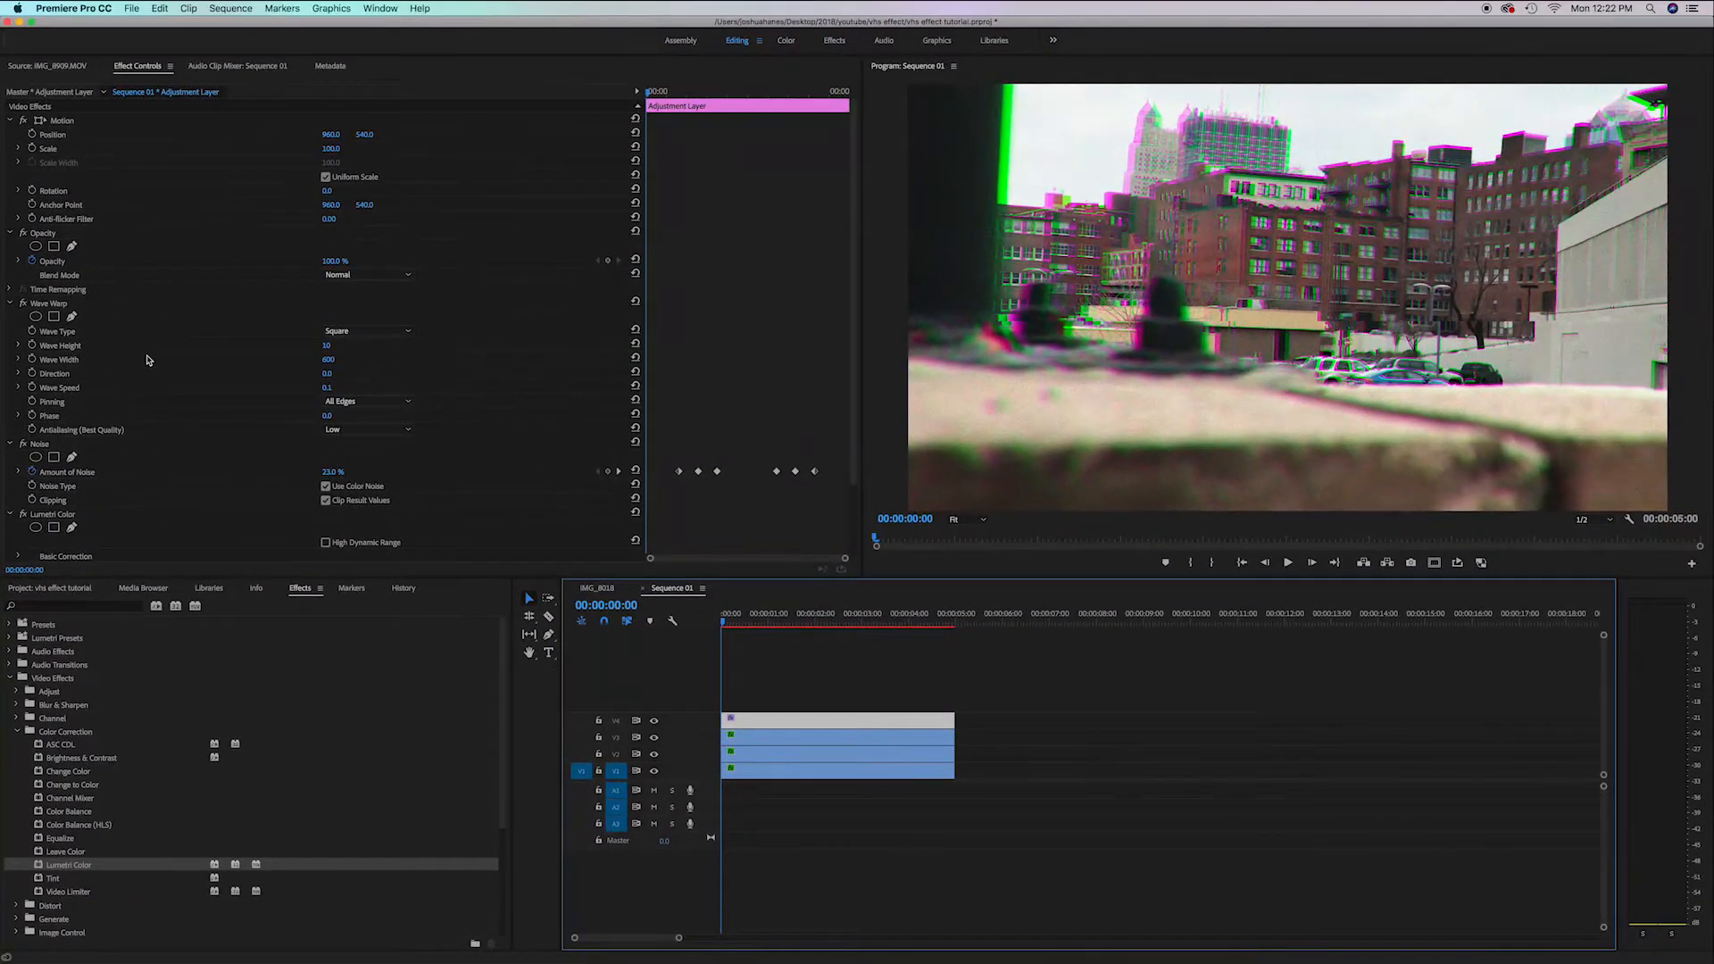
# In Lumetri Color's Basic Correction, set Blacks to -40
pyautogui.scroll(-3, 147, 360)
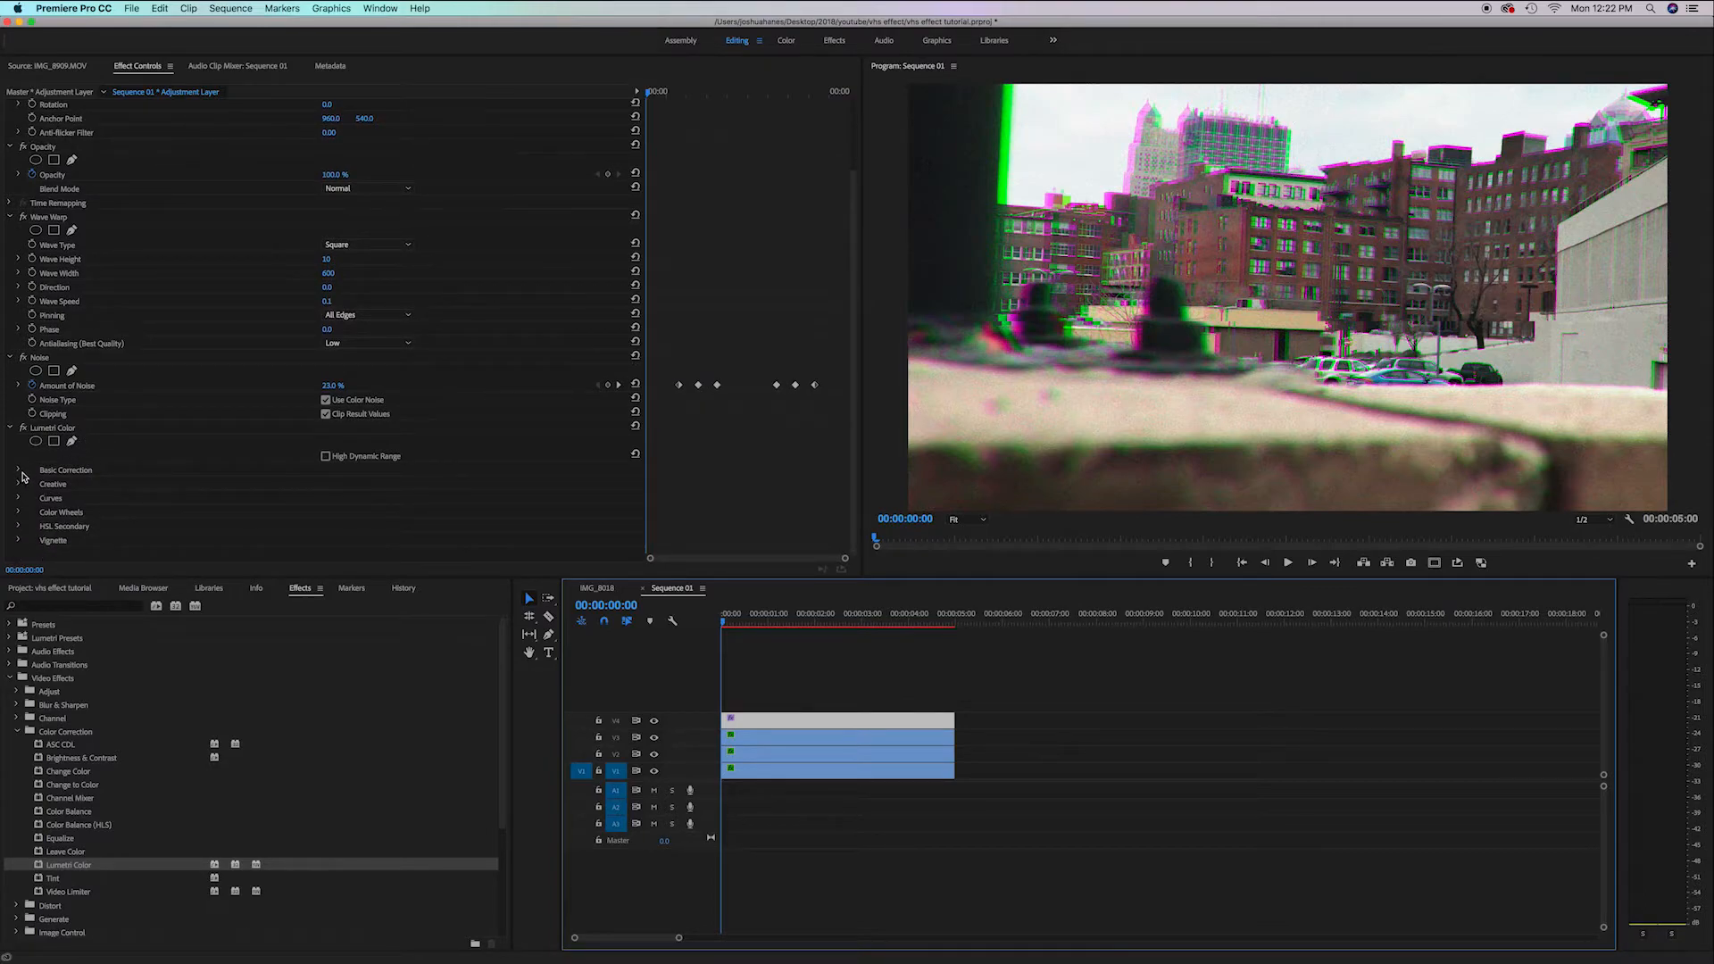
pyautogui.click(19, 469)
pyautogui.scroll(-8, 179, 495)
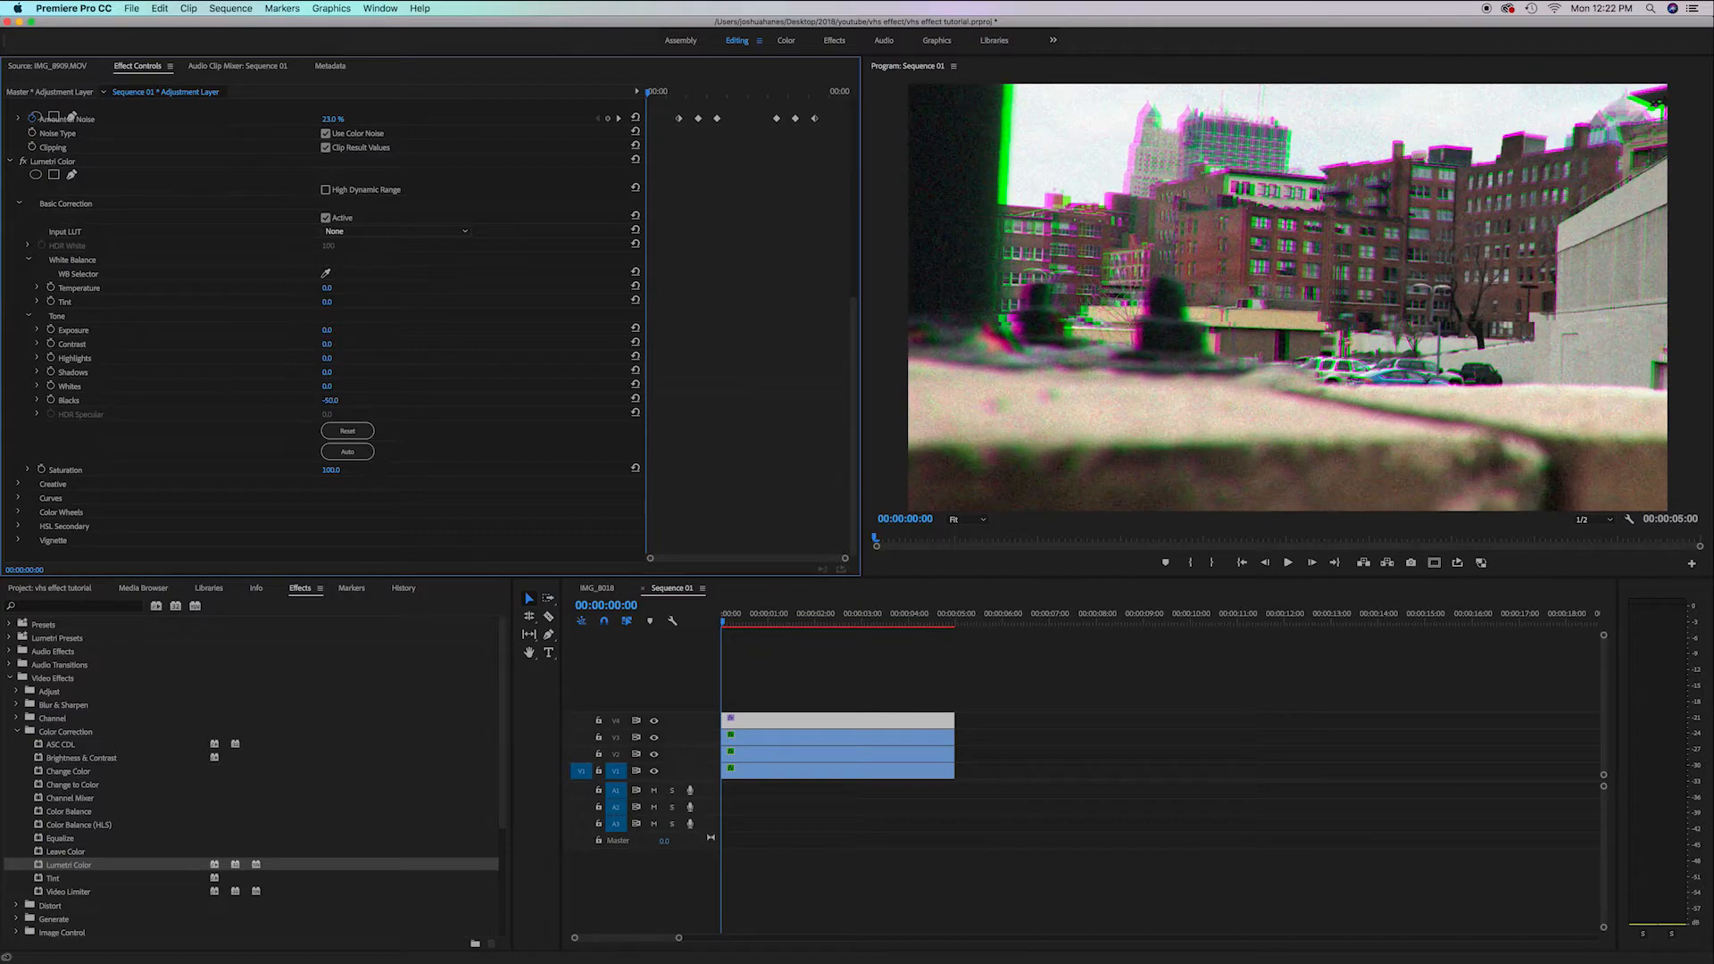
pyautogui.moveTo(327, 399); pyautogui.dragTo(273, 400)
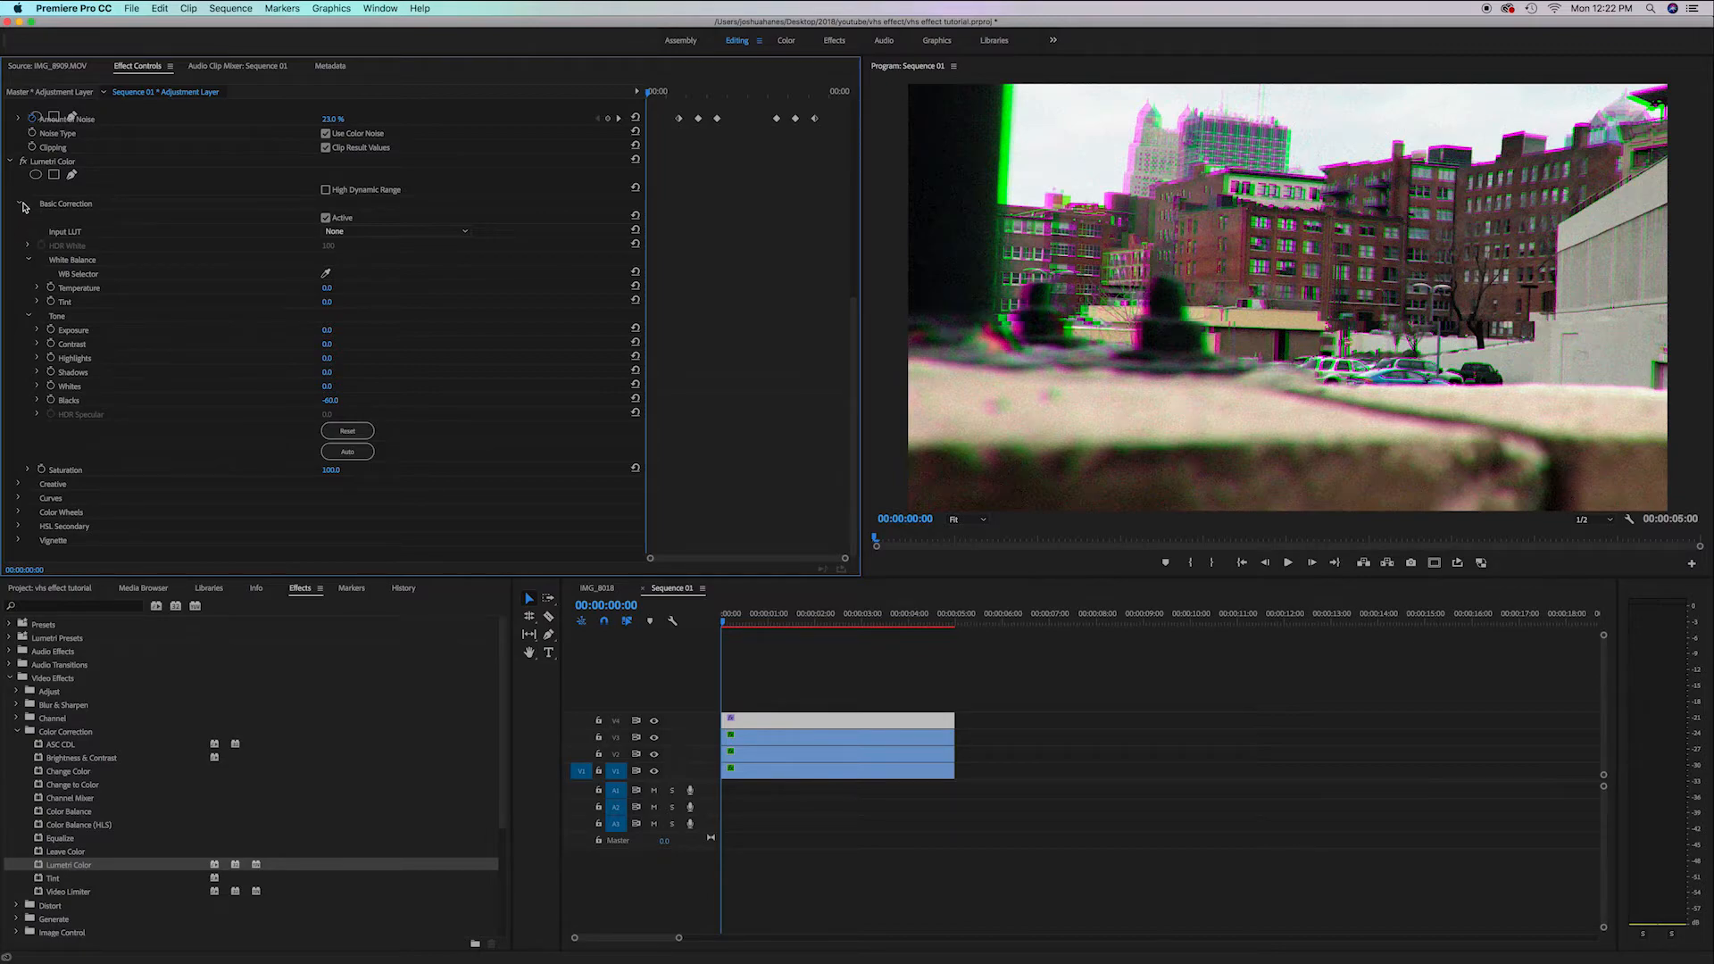
# In Lumetri Color's Creative section, set Sharpen to 6
pyautogui.click(22, 205)
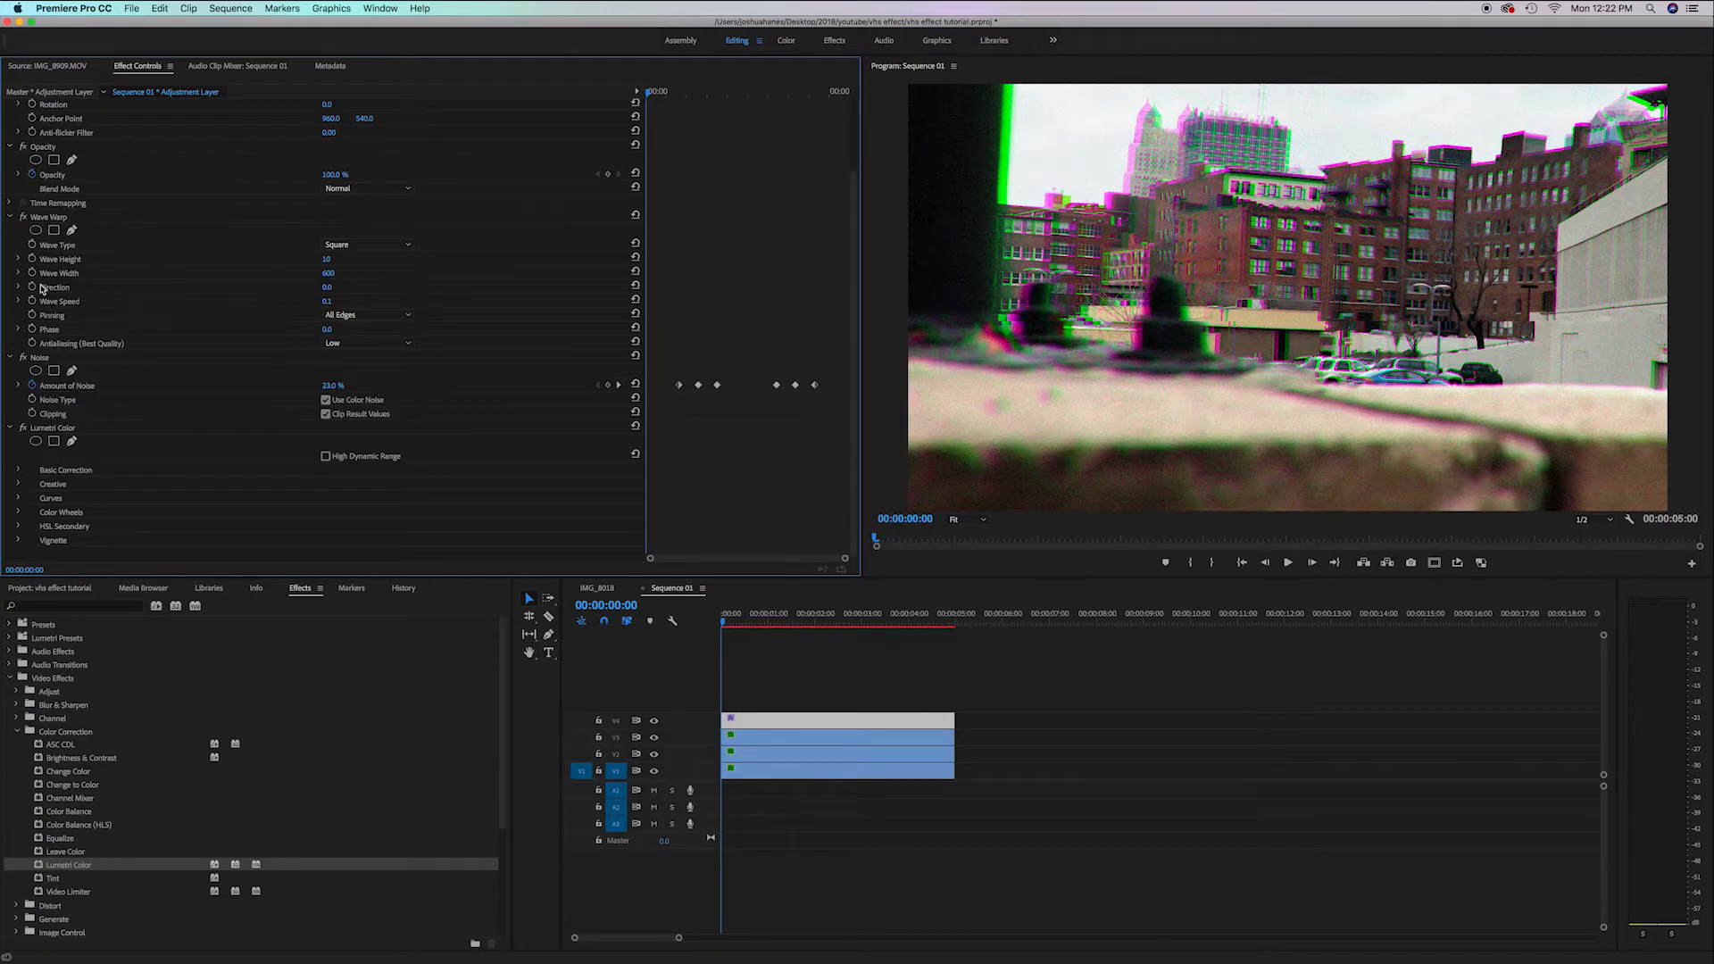
pyautogui.click(16, 486)
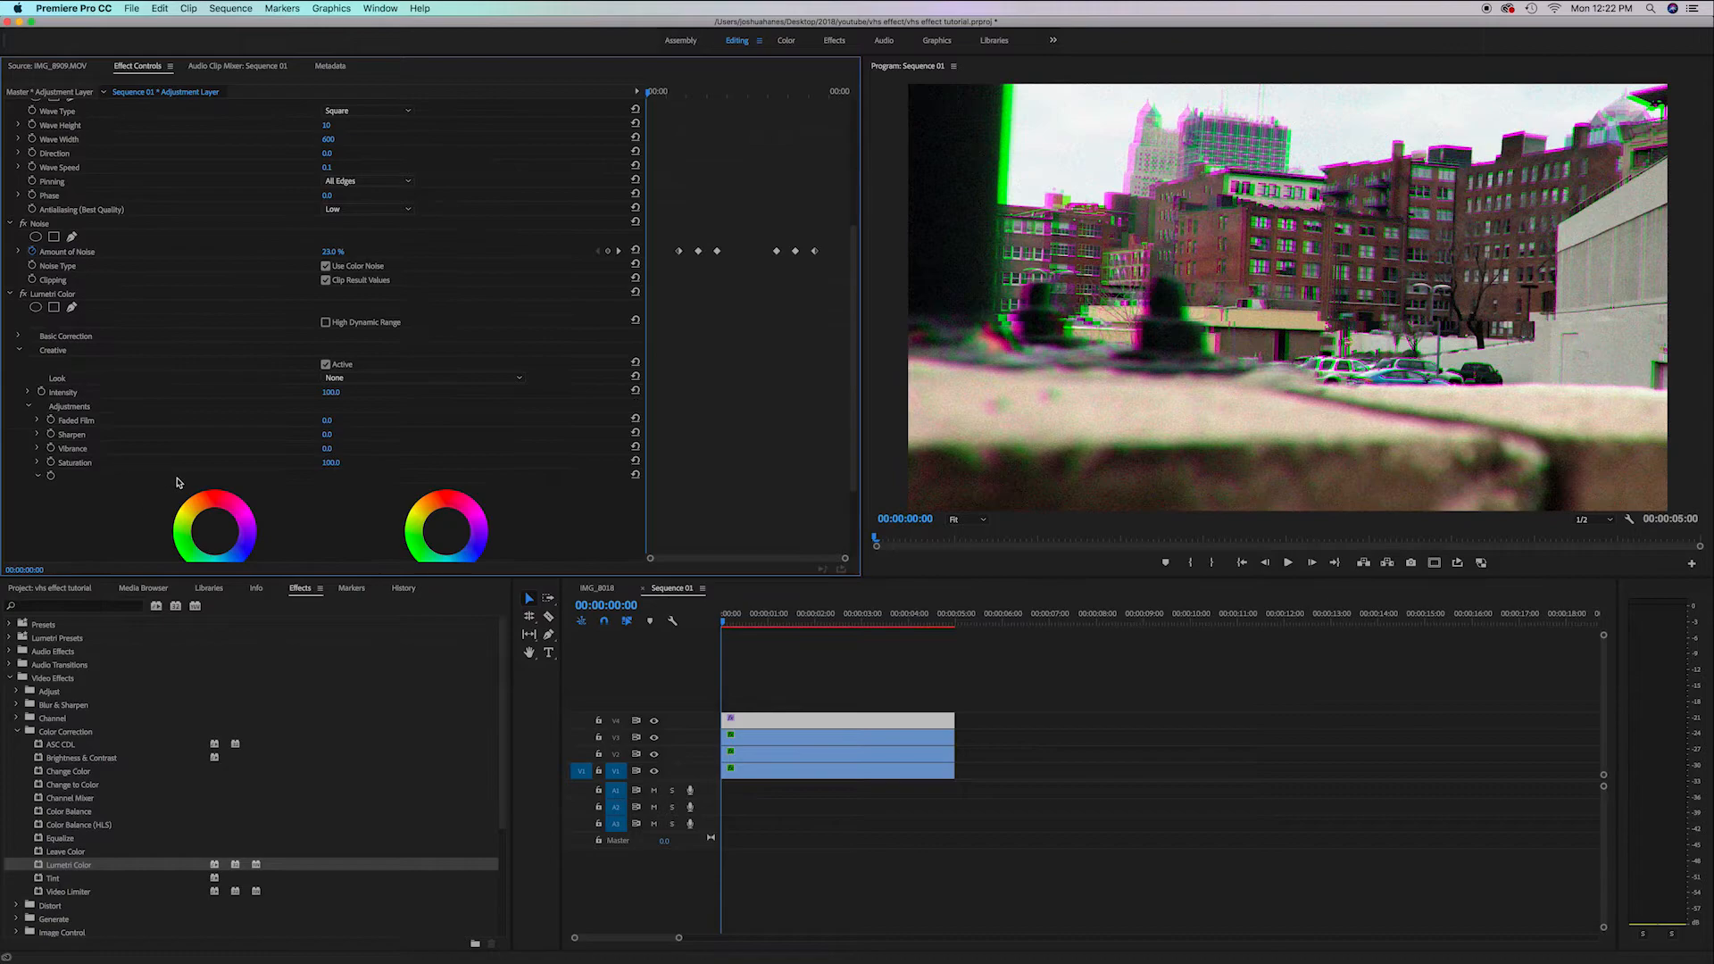
pyautogui.click(327, 434)
pyautogui.press('Return')
# Play back the sequence to review the combined effect
pyautogui.moveTo(757, 625); pyautogui.dragTo(676, 637)
pyautogui.press('space')
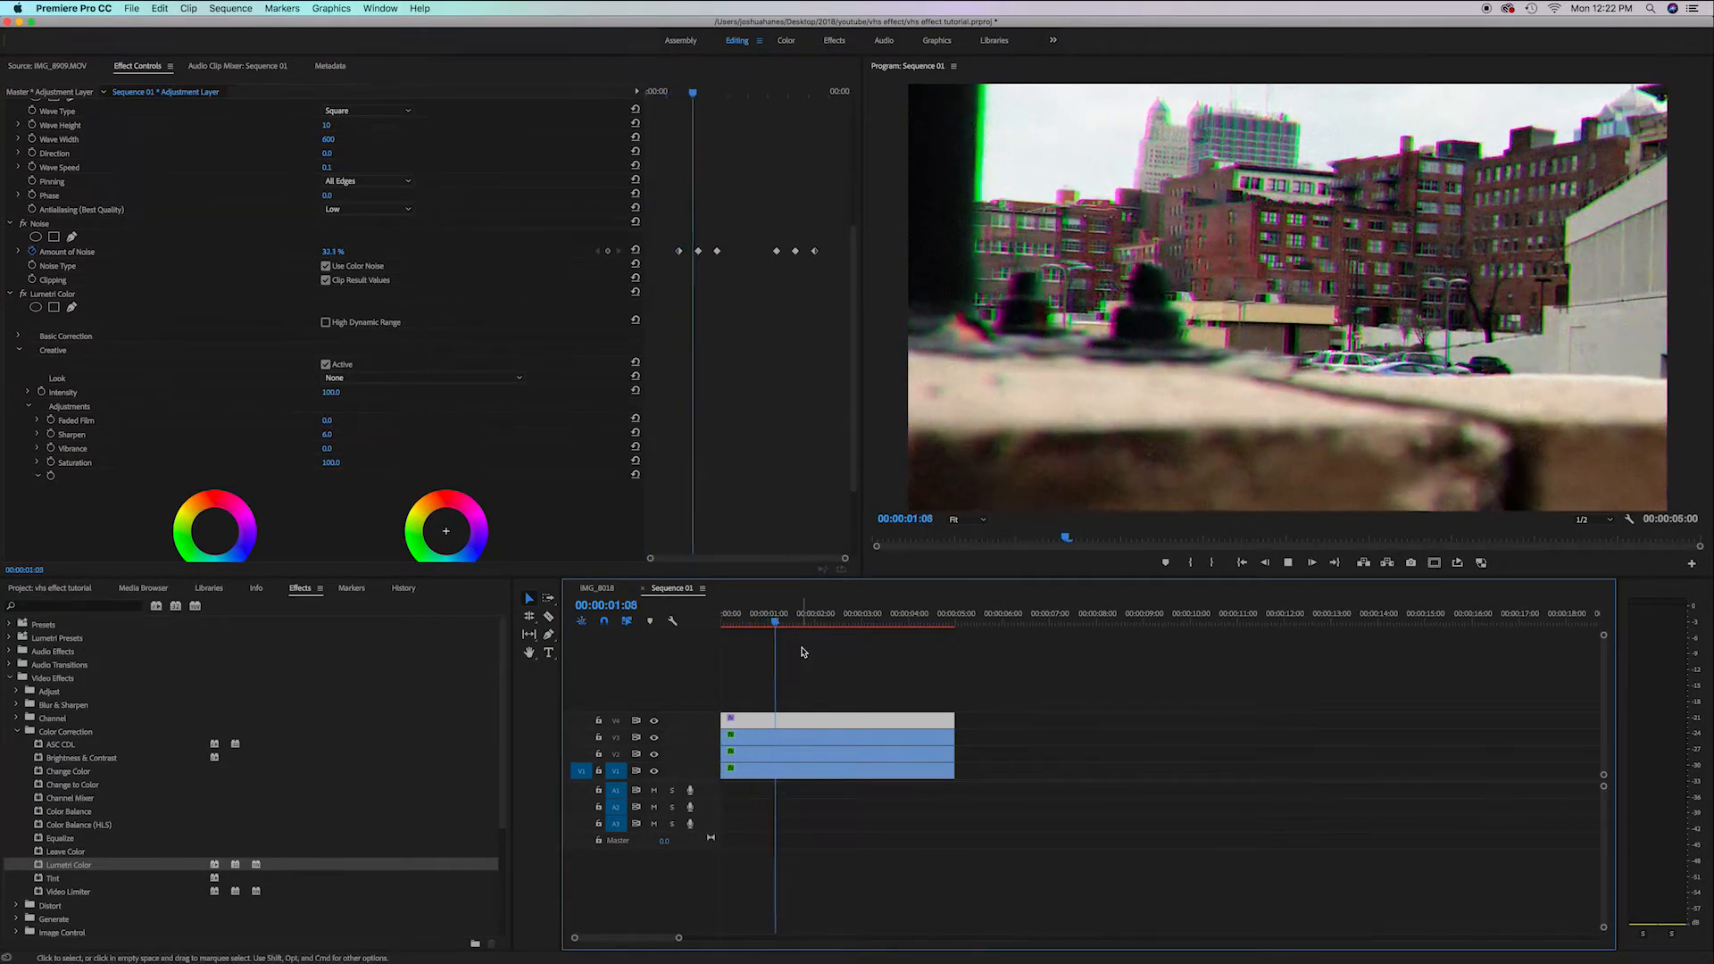
pyautogui.press('space')
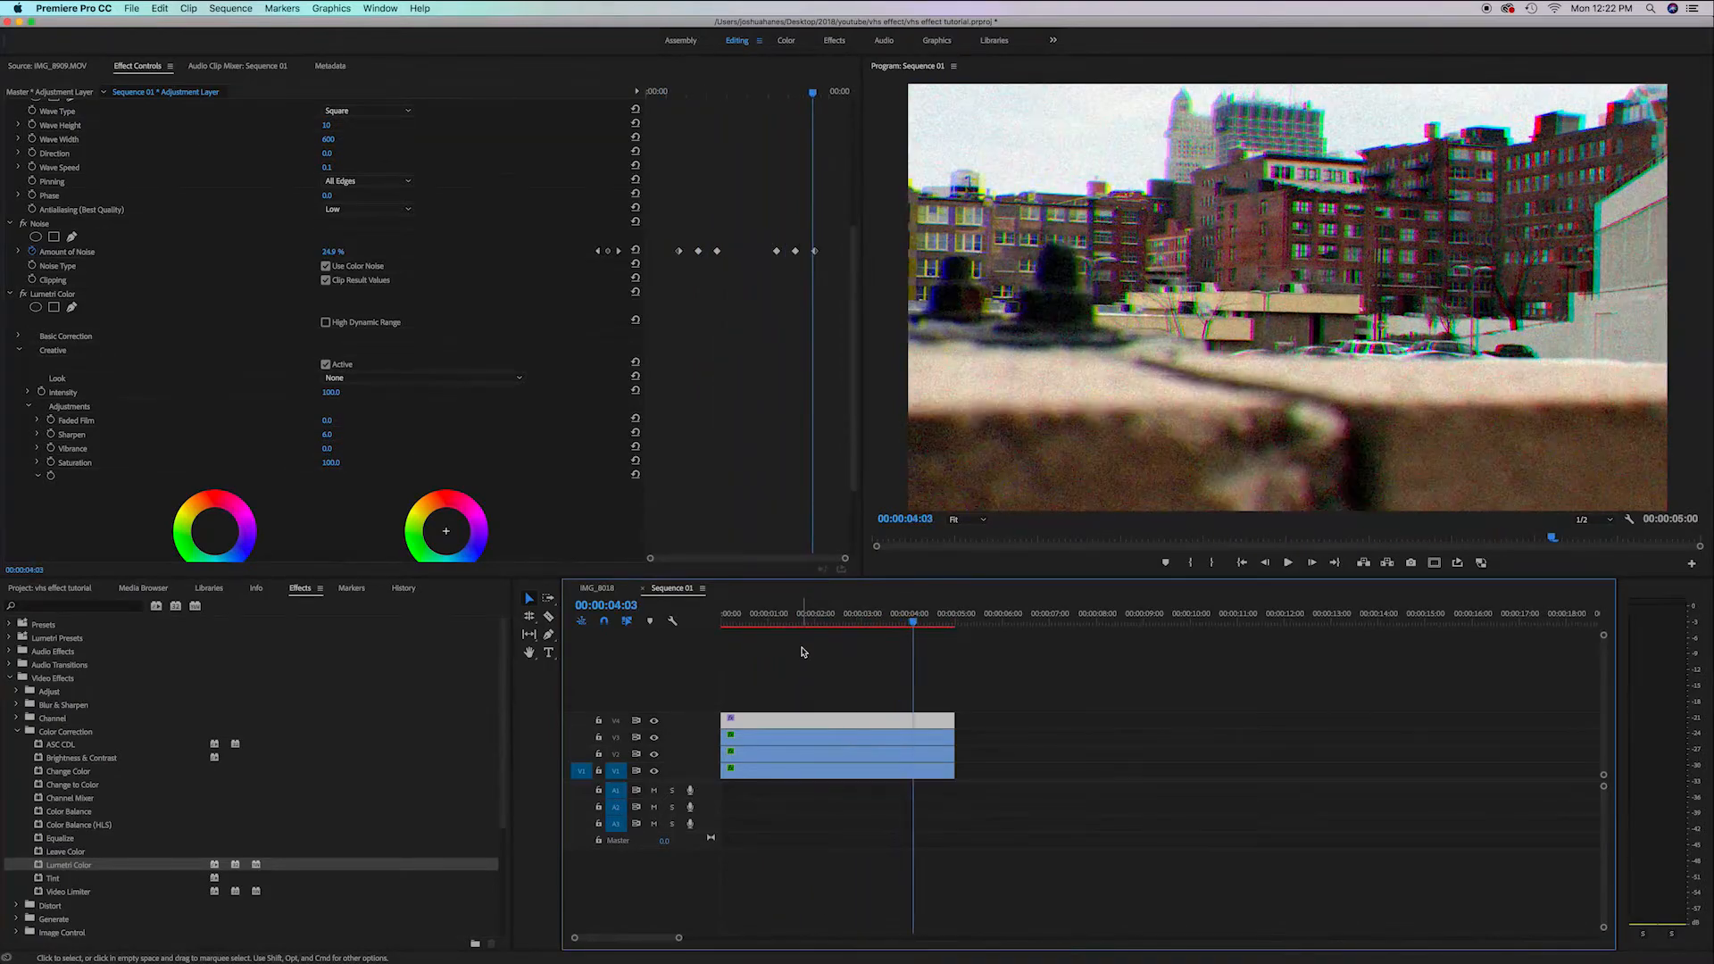
pyautogui.moveTo(843, 616); pyautogui.dragTo(725, 616)
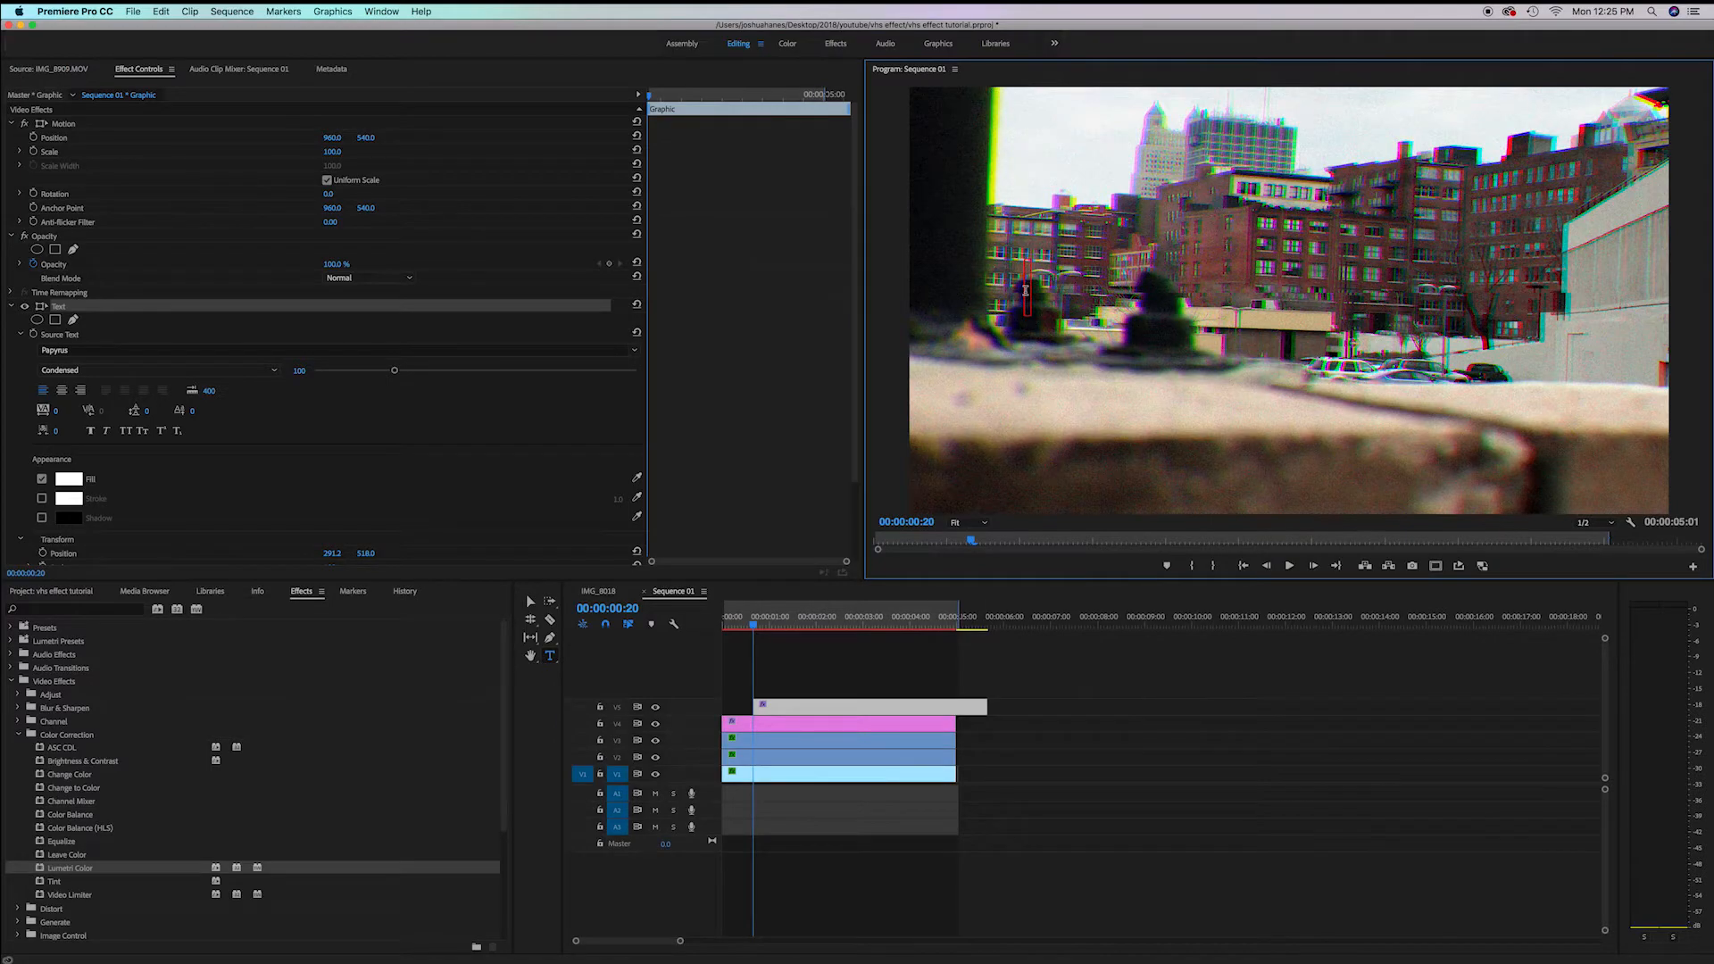
# Enter the date stamp text 02/15/1988 in the new text graphic
pyautogui.write('02/15/1988')
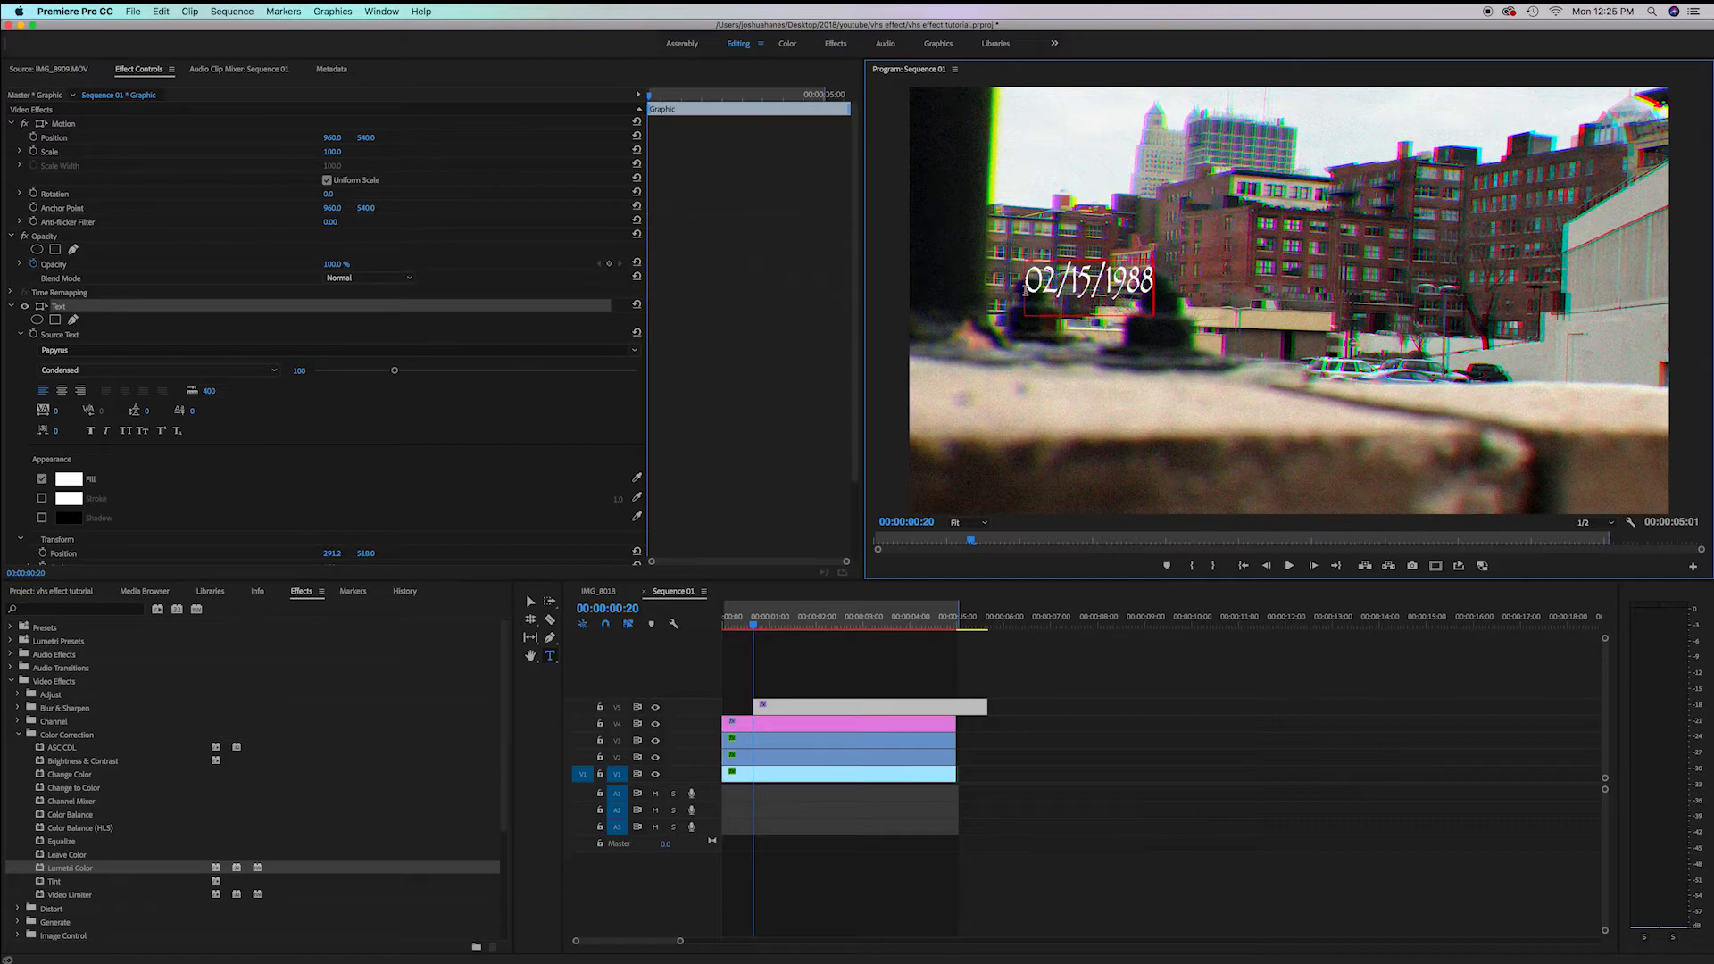
# Select the date stamp text and change its font to Game Over
pyautogui.doubleClick(1093, 293)
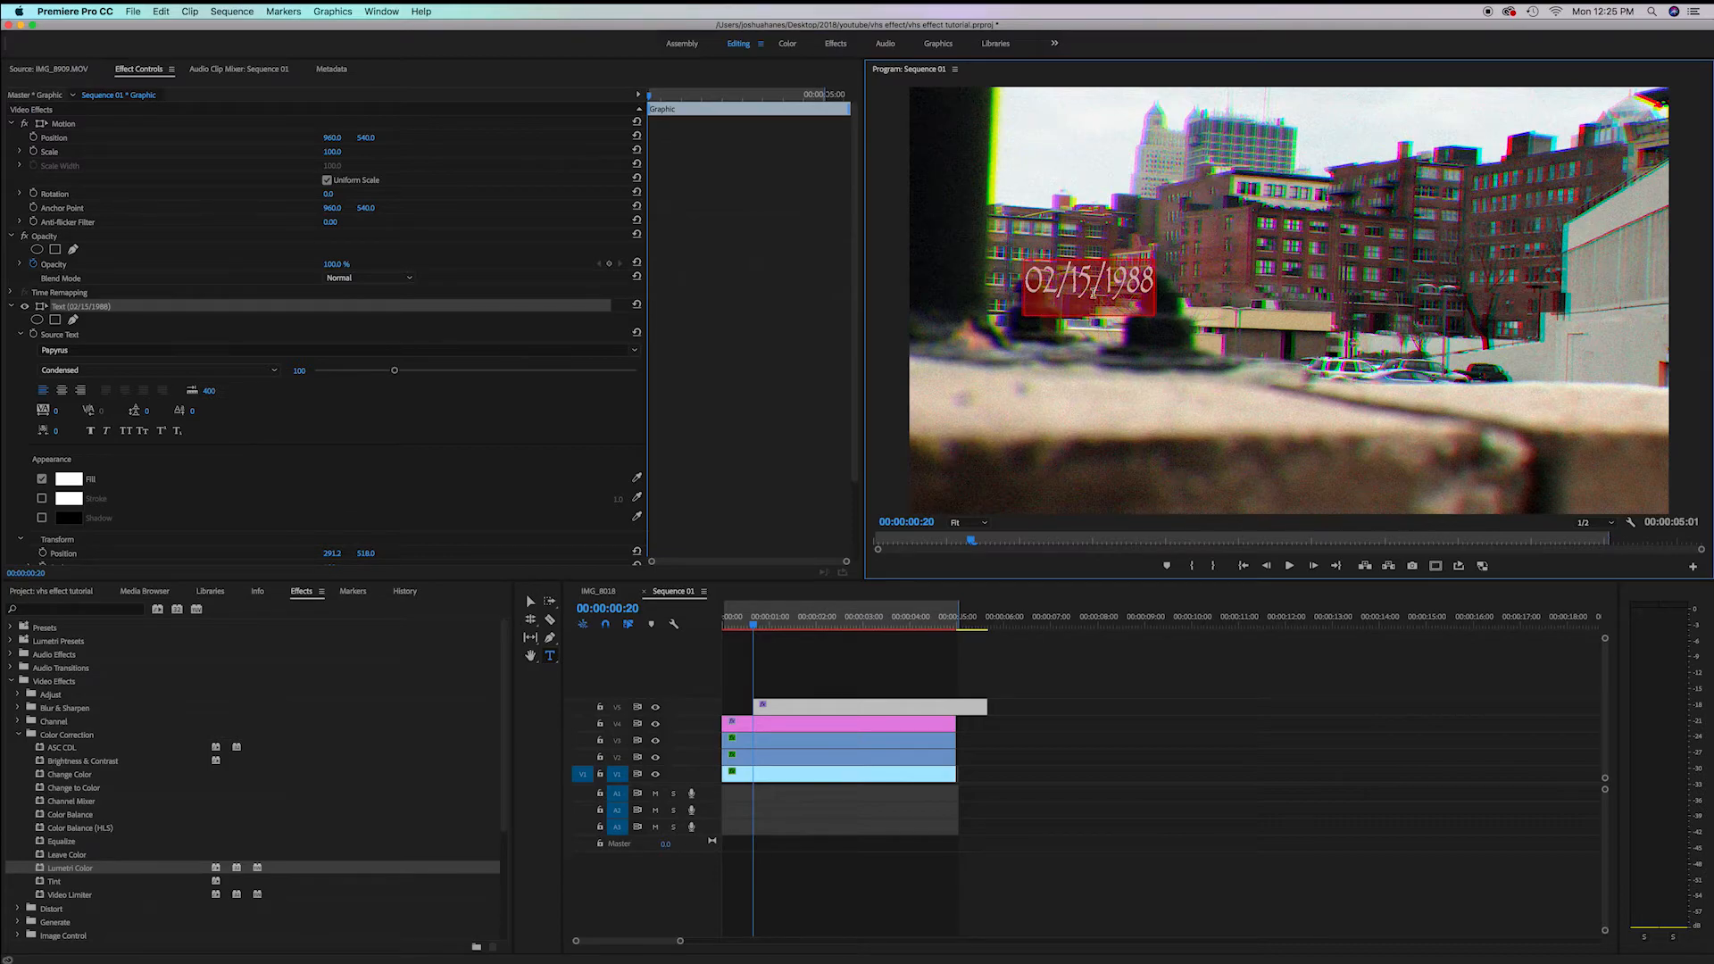
pyautogui.click(634, 353)
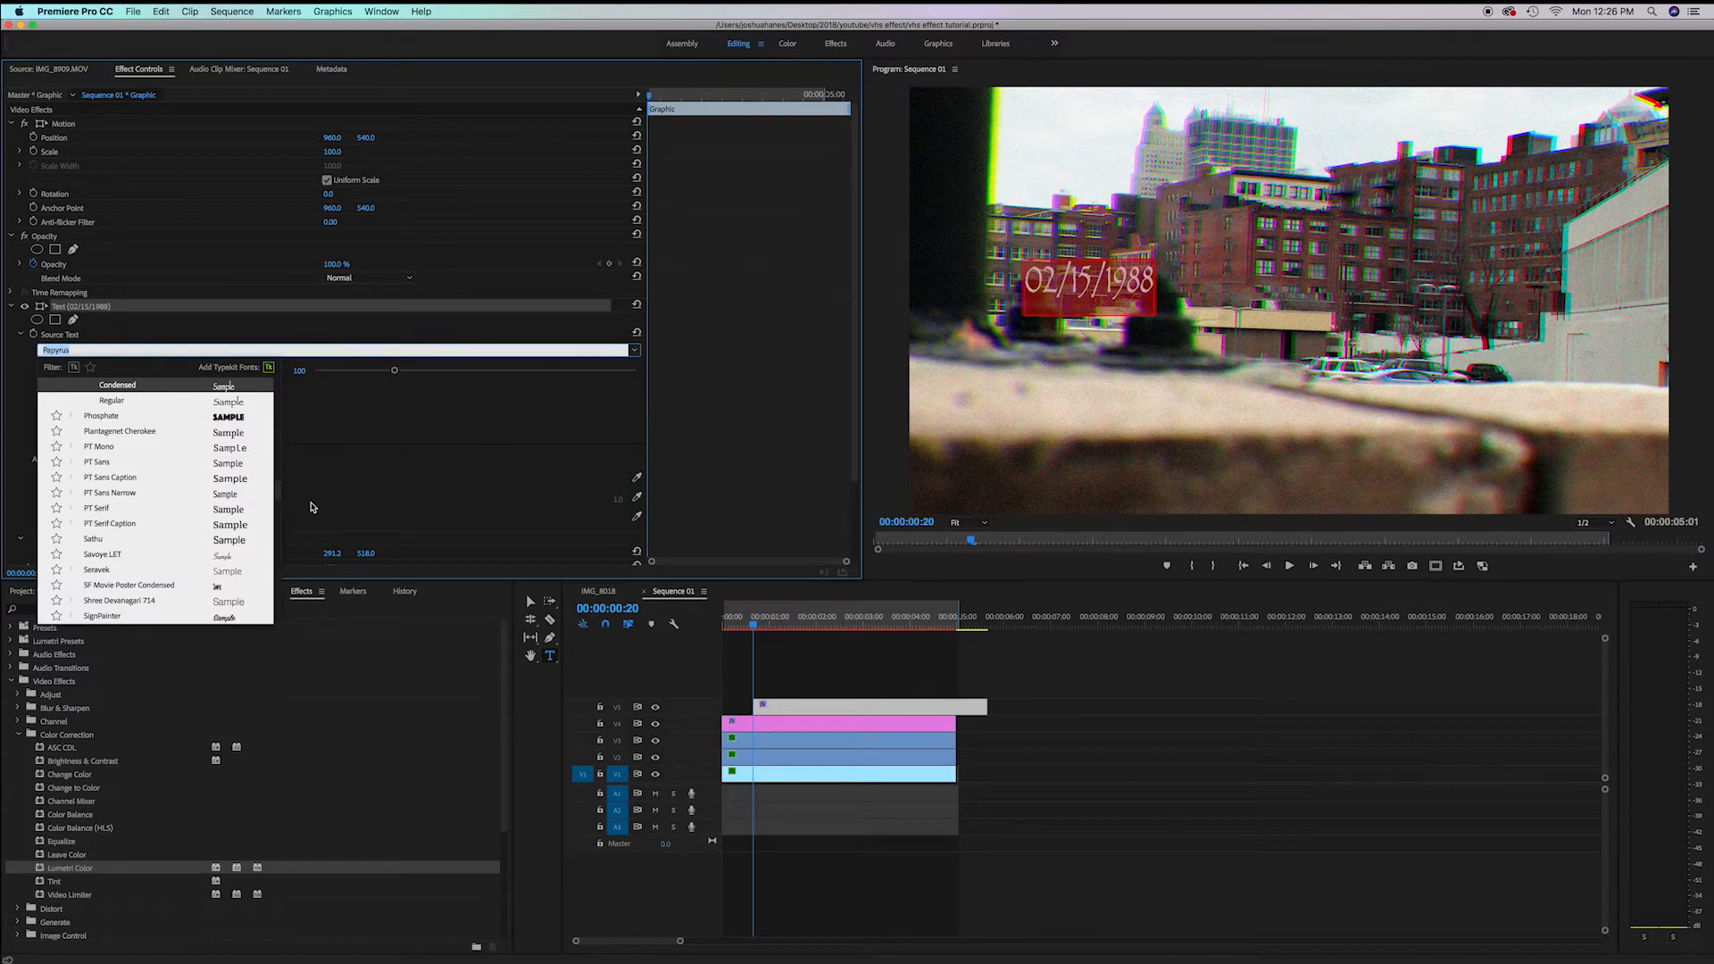
pyautogui.scroll(20, 248, 496)
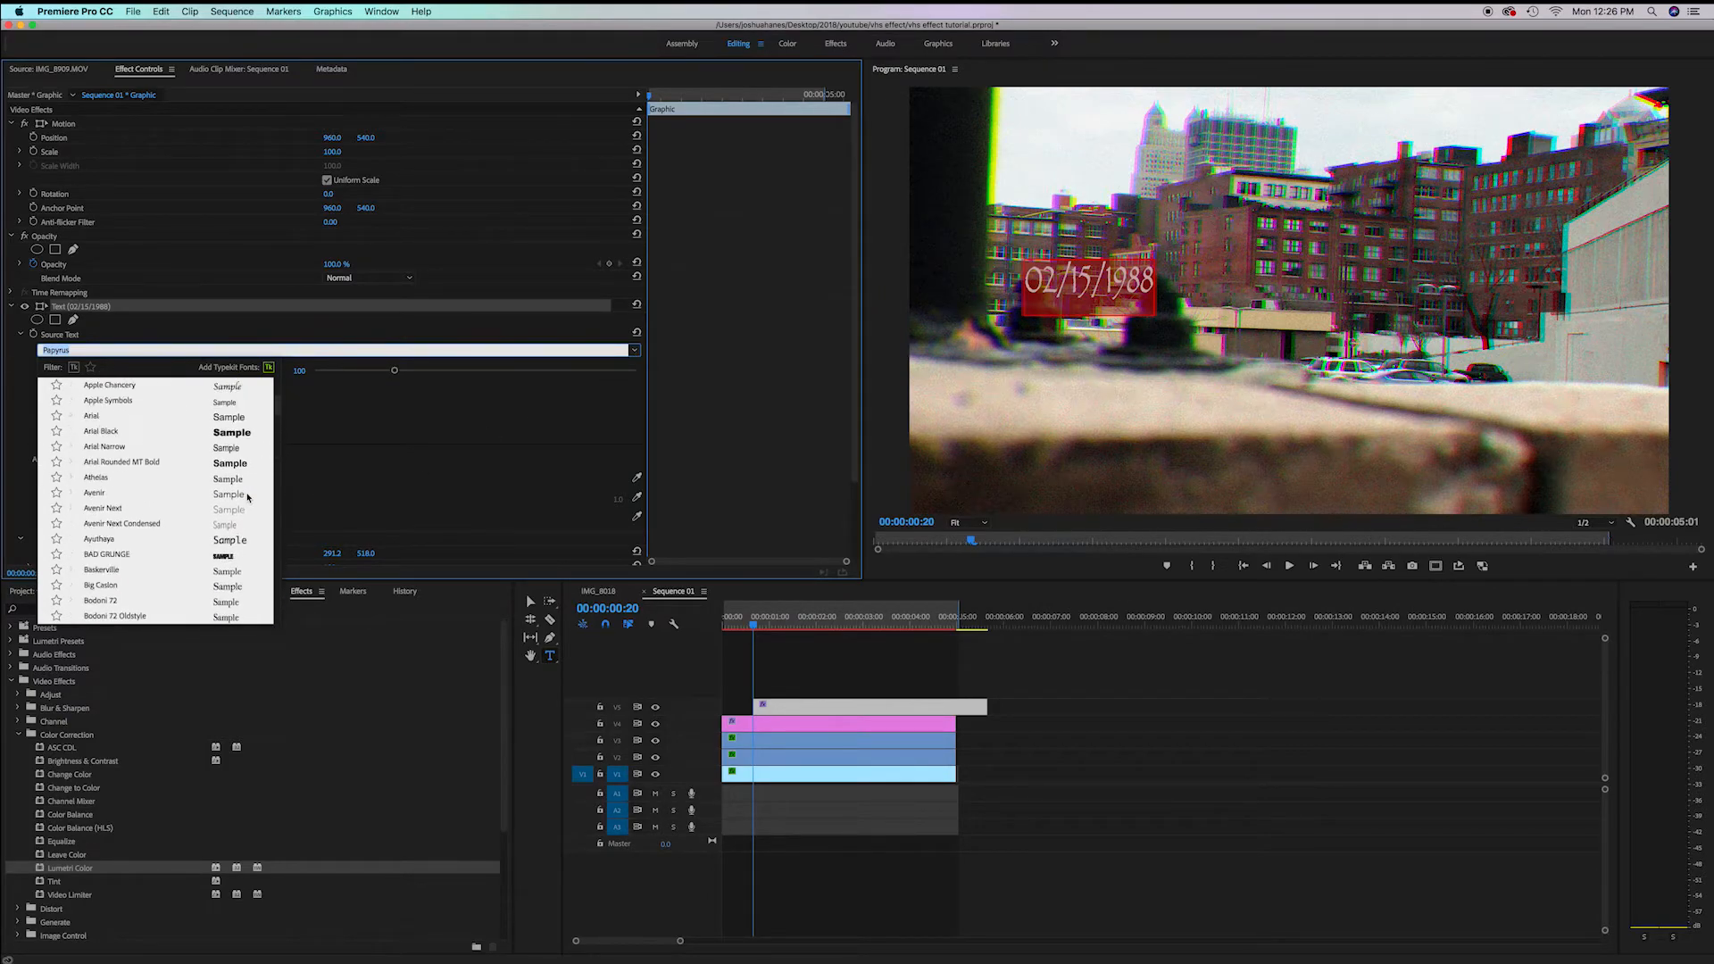
pyautogui.scroll(-10, 248, 496)
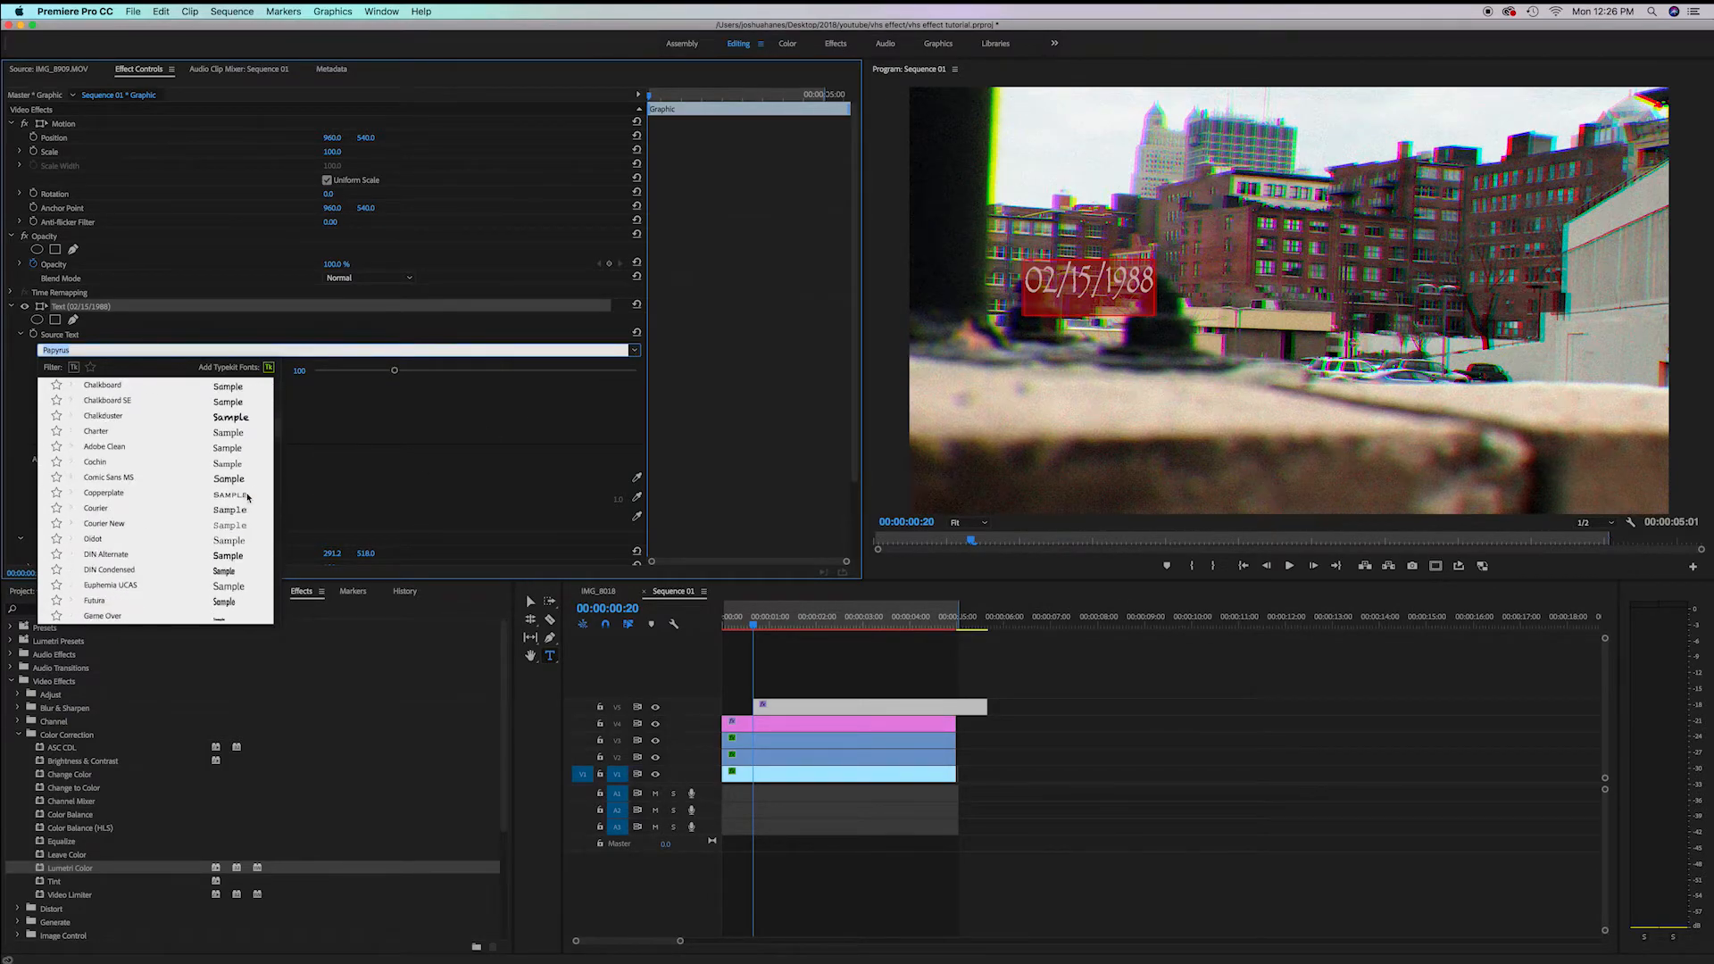
pyautogui.scroll(-1, 248, 497)
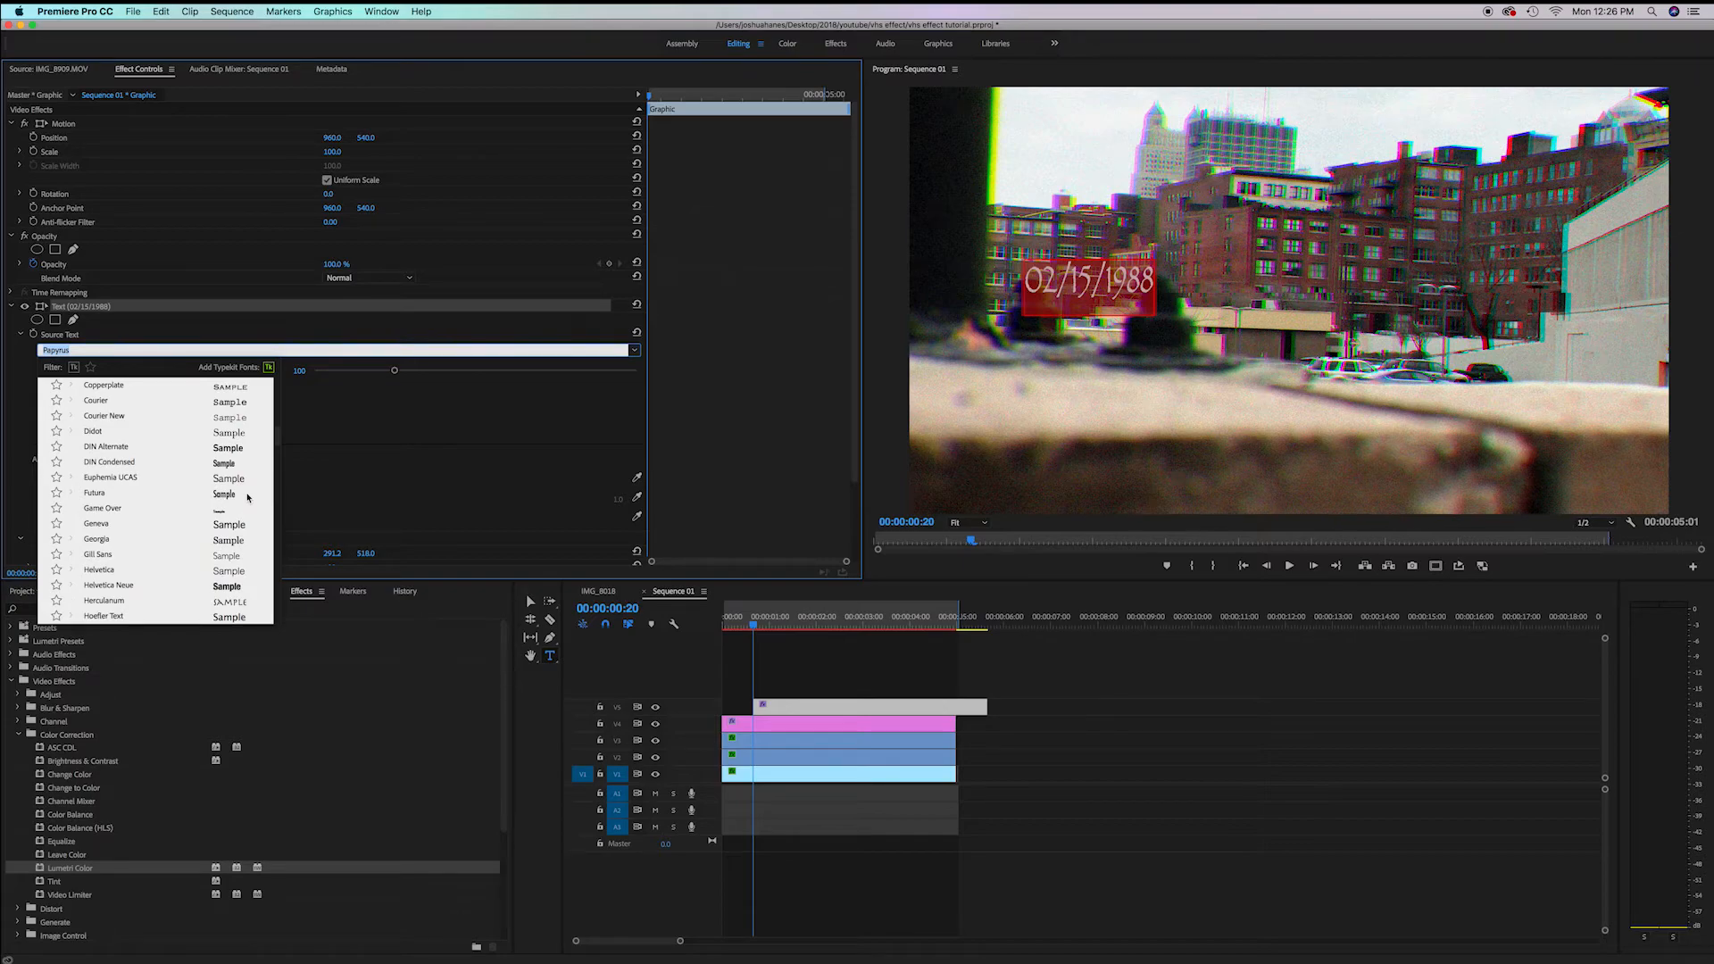
pyautogui.click(219, 515)
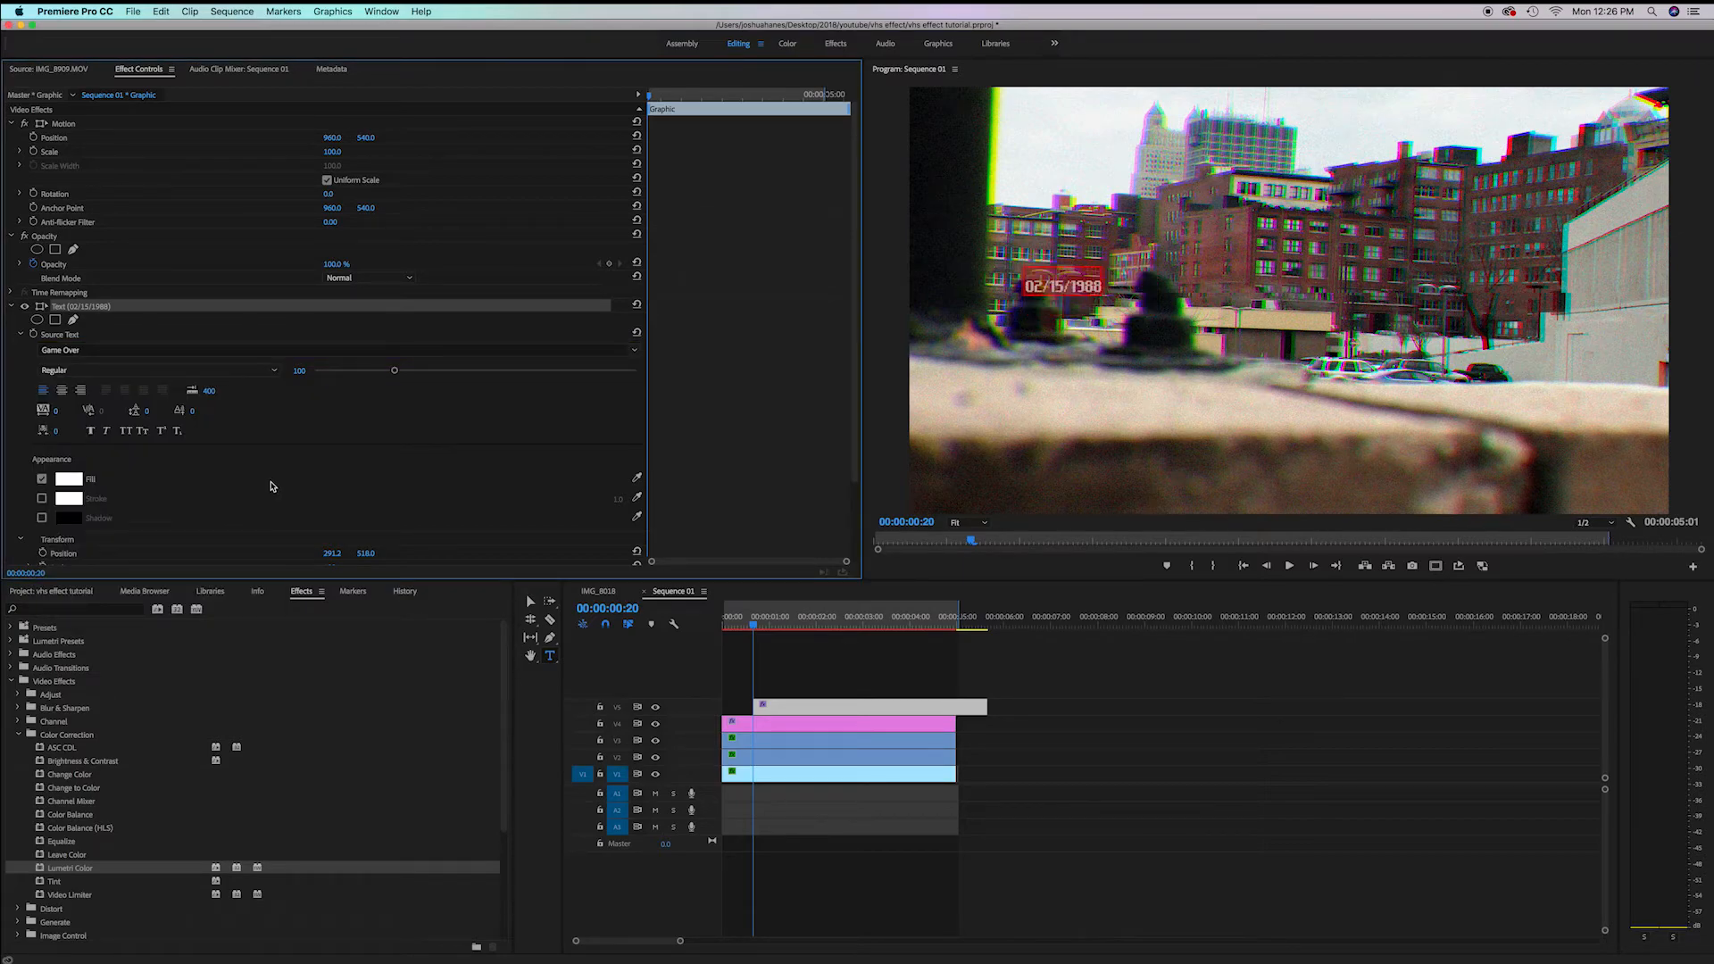
# Set the date stamp's font size to 208 and move it to the upper-left corner of the frame
pyautogui.moveTo(401, 375); pyautogui.dragTo(480, 376)
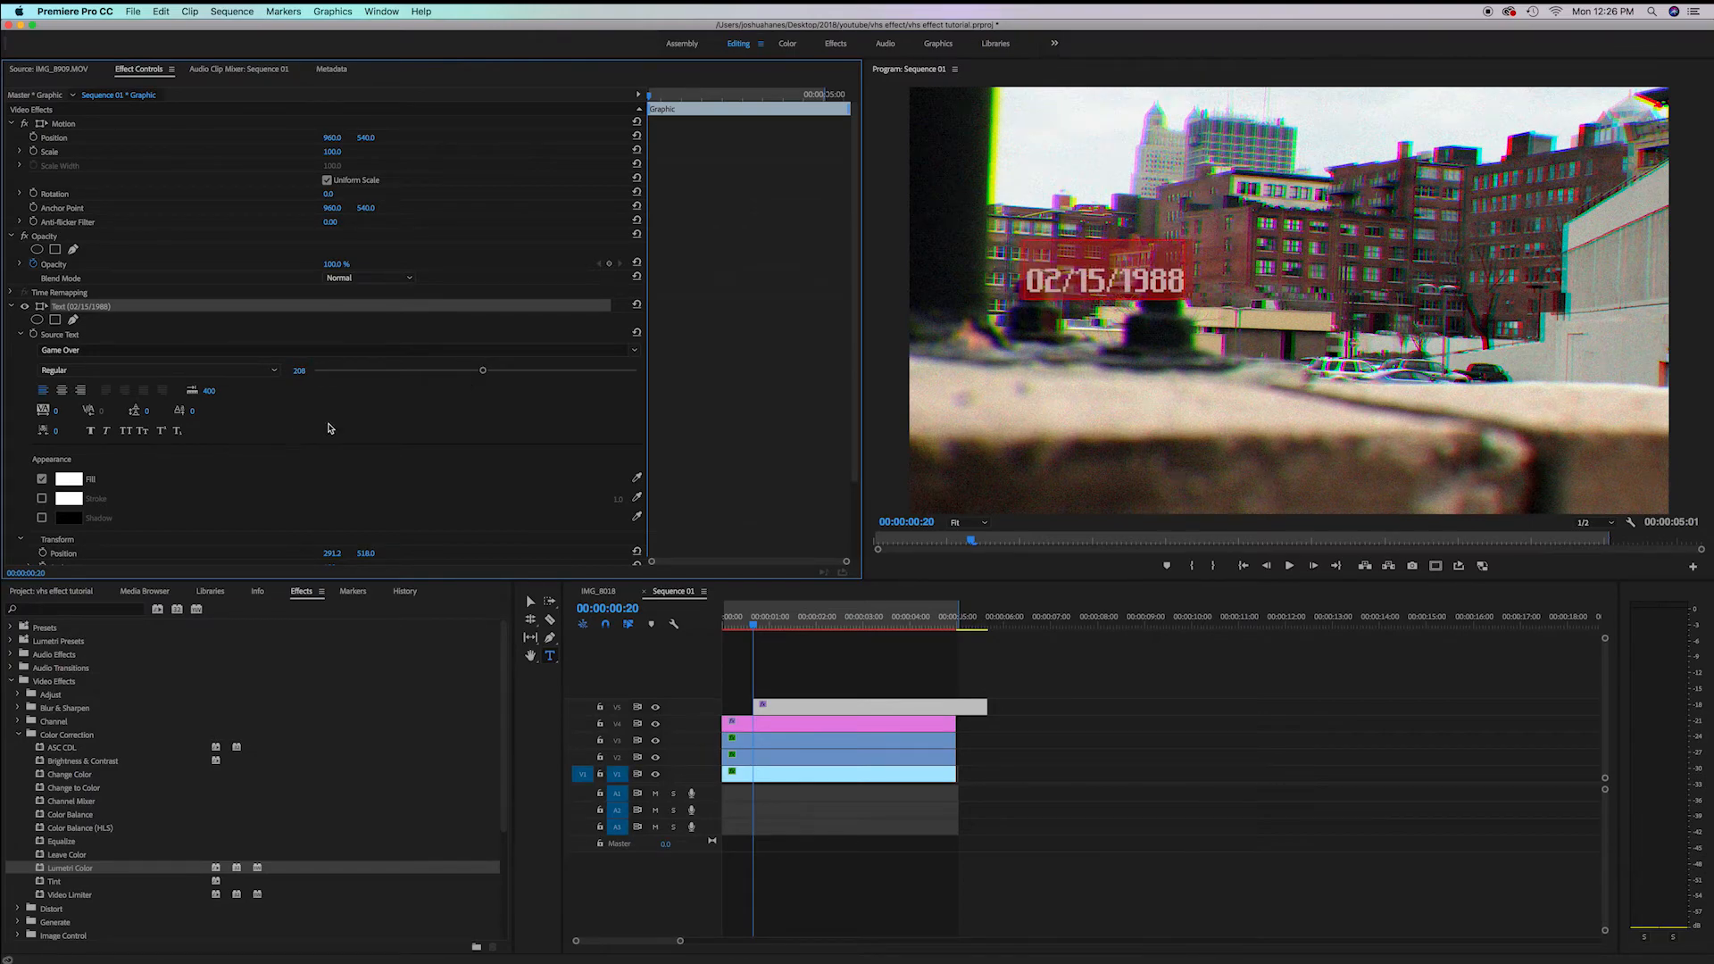
pyautogui.click(530, 600)
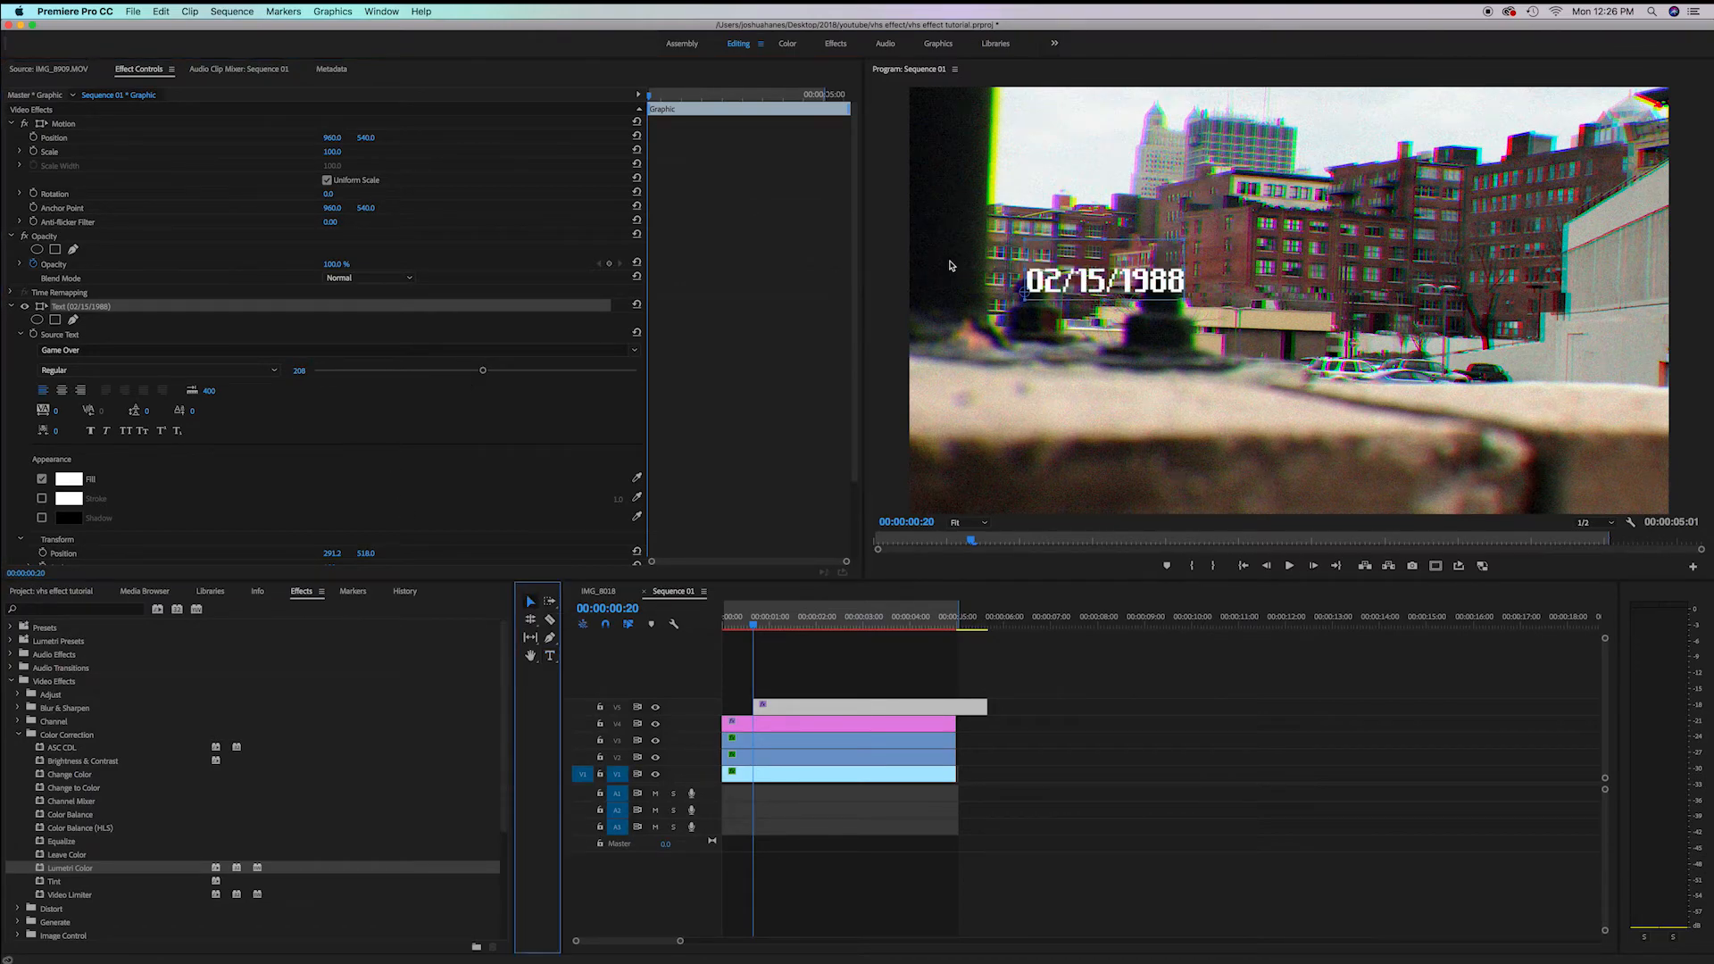
pyautogui.moveTo(1074, 286); pyautogui.dragTo(988, 127)
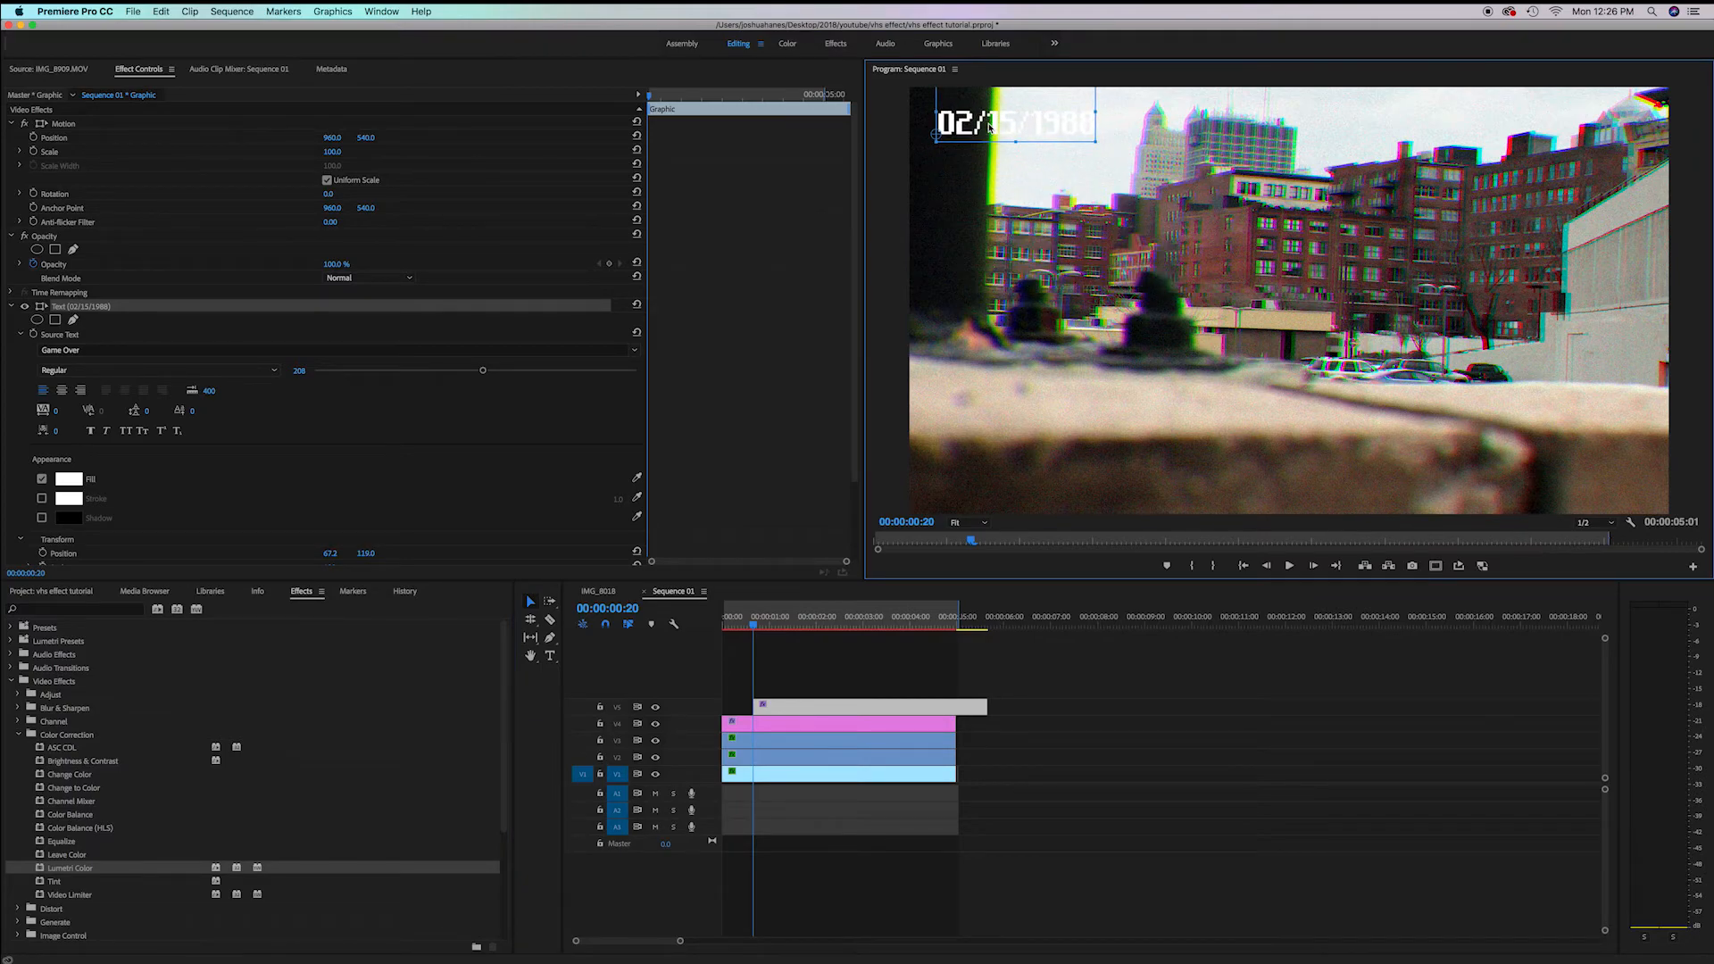
pyautogui.moveTo(1099, 141); pyautogui.dragTo(1130, 146)
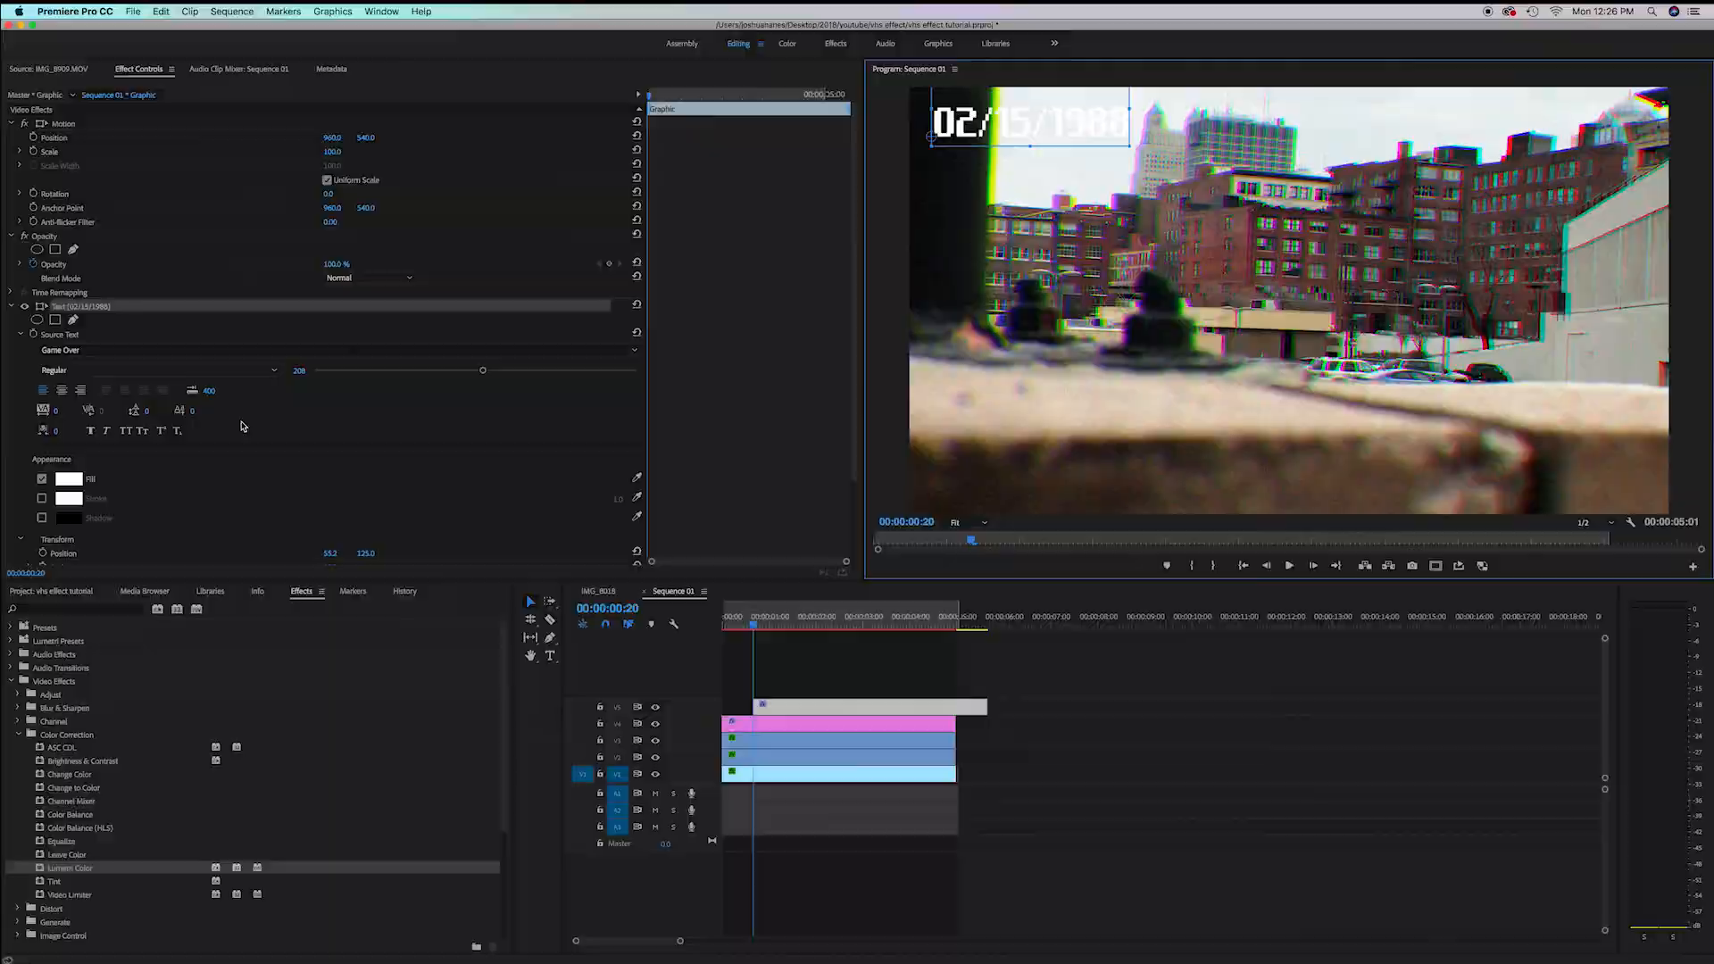